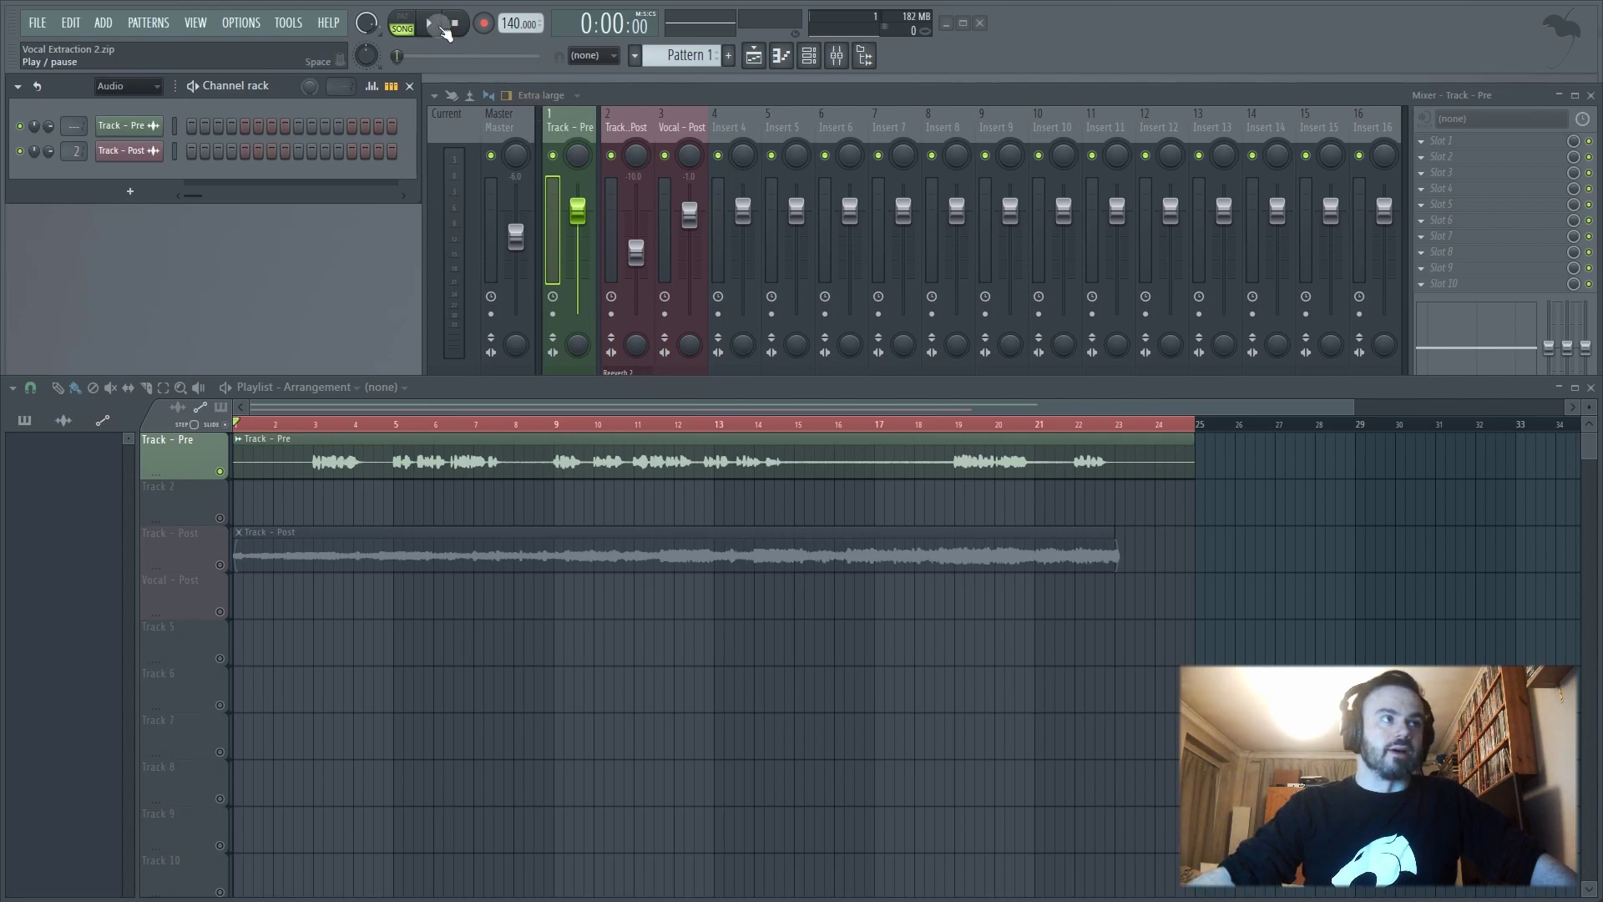
Play and stop the song, then open the Track - Pre sample in Edison
click(431, 24)
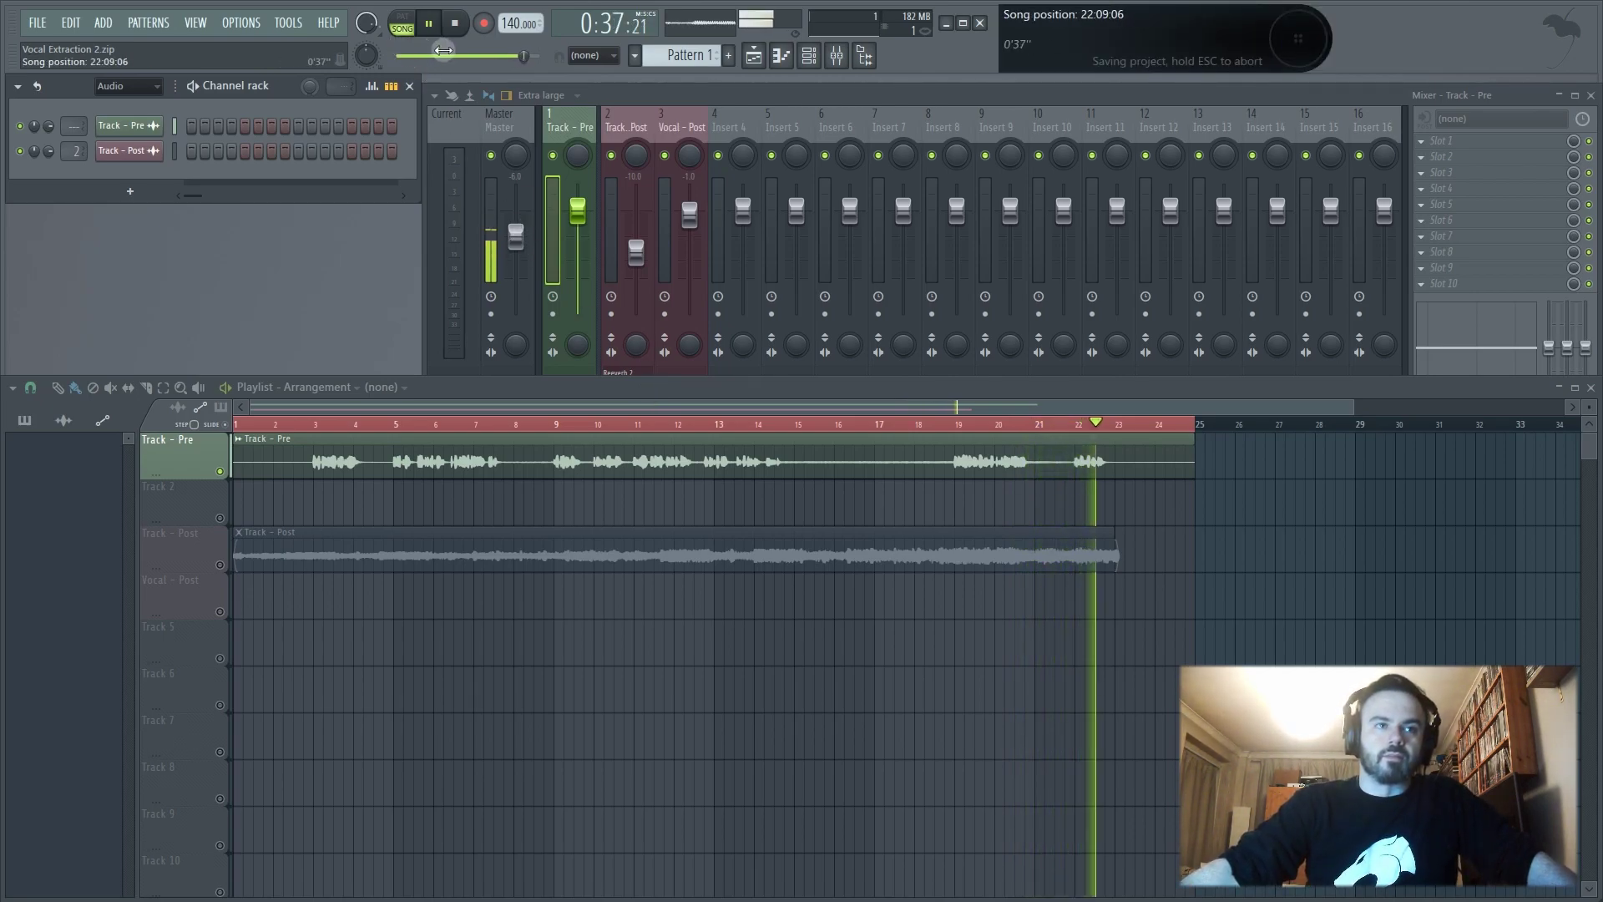
key(space)
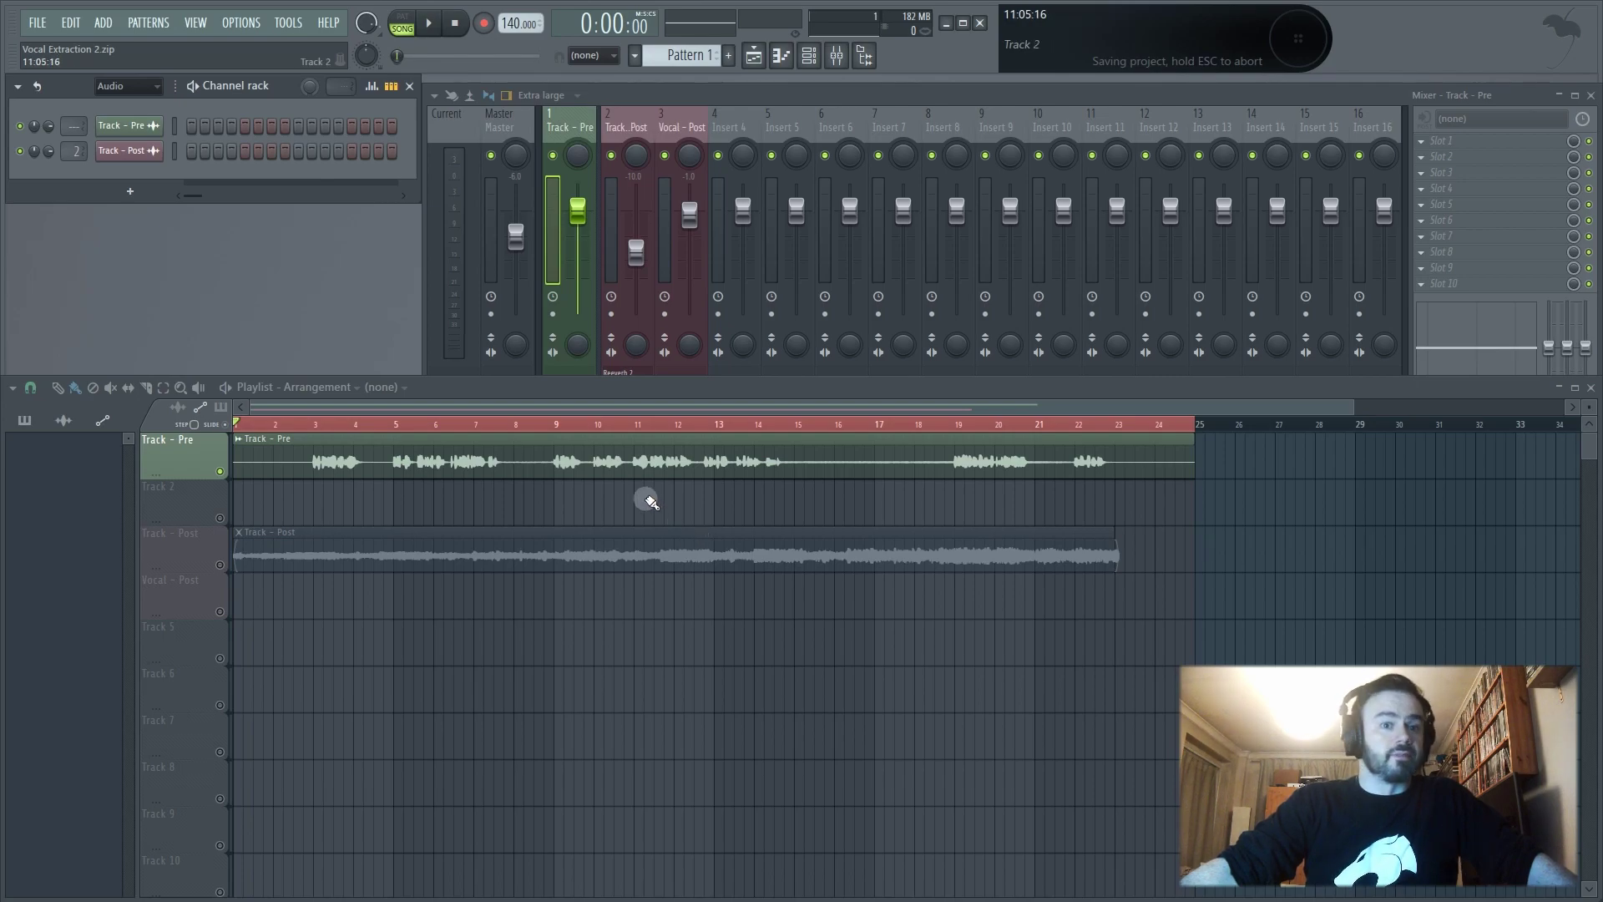
double_click(590, 461)
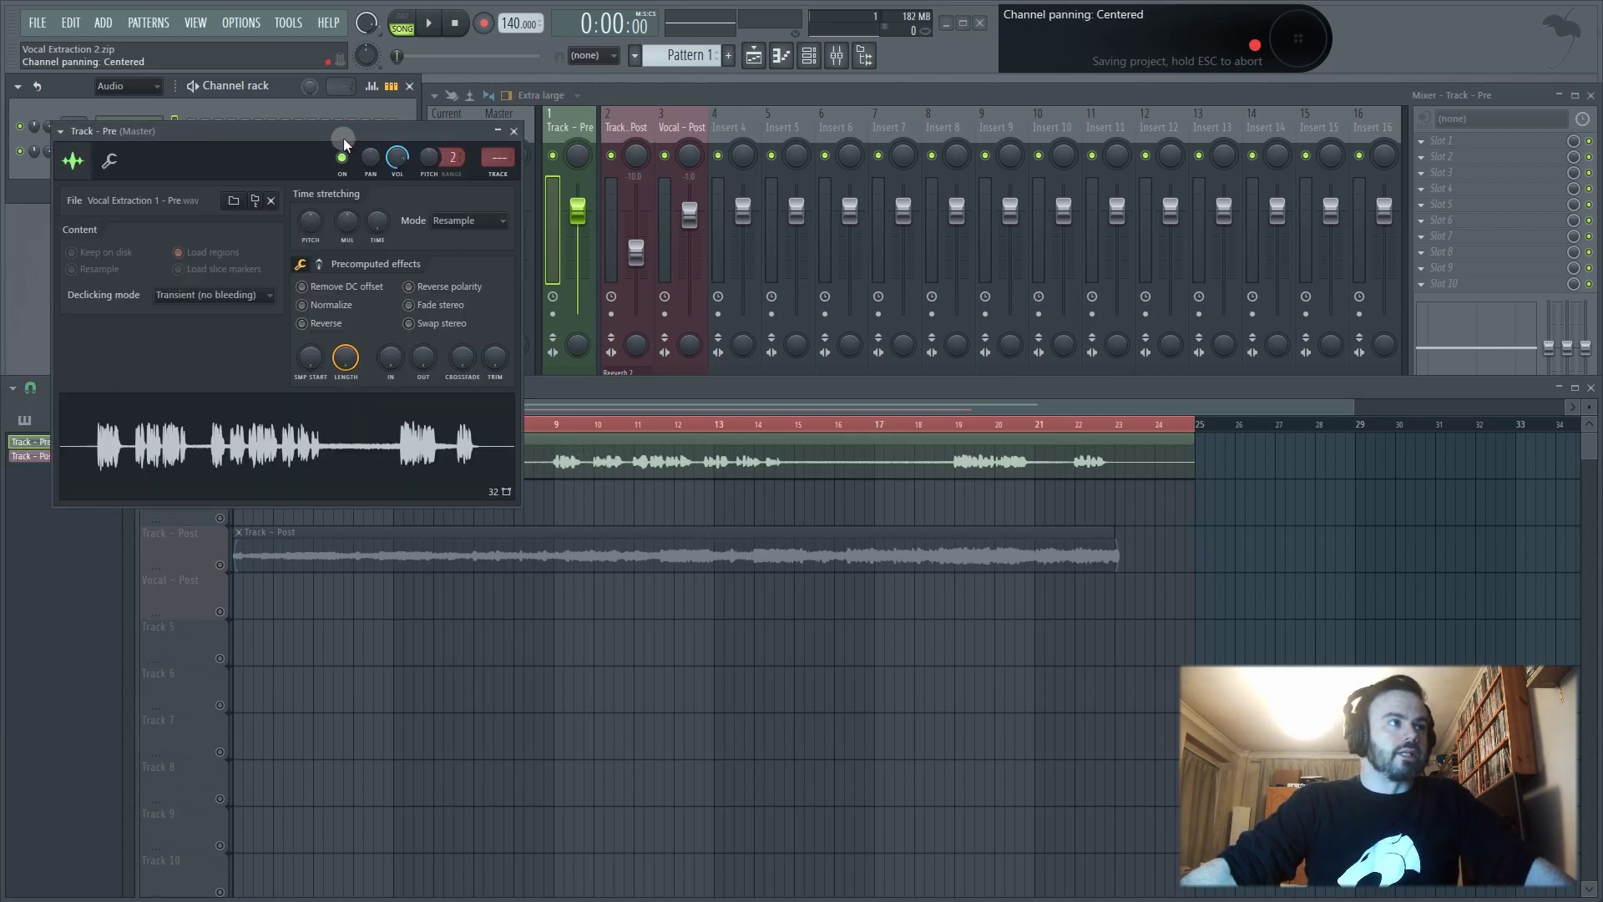
right_click(846, 504)
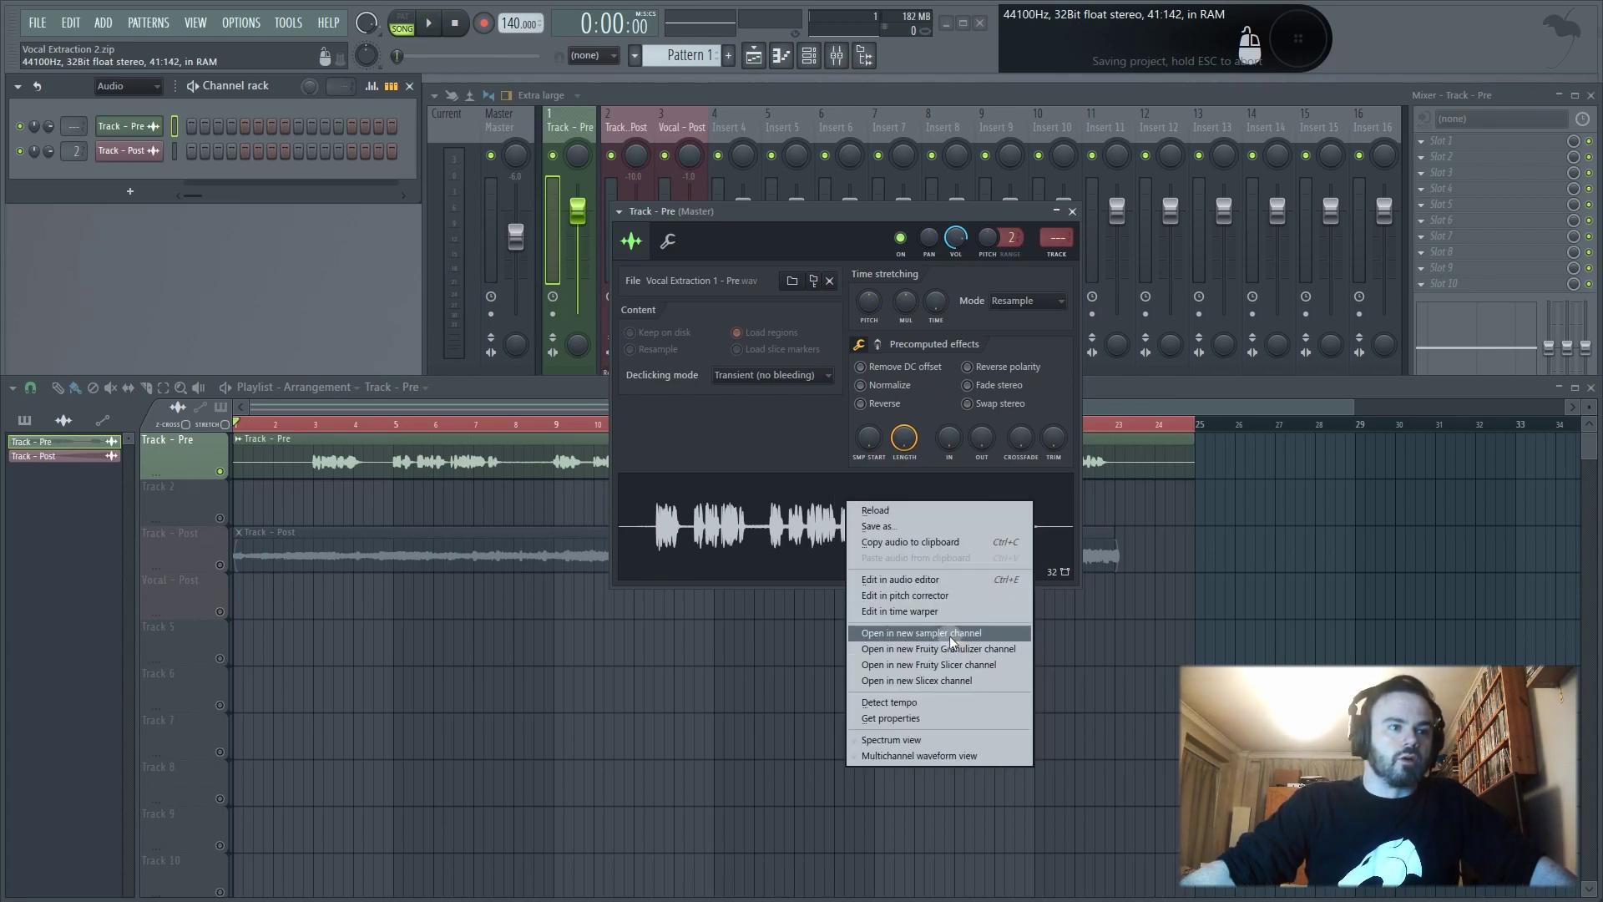
click(925, 584)
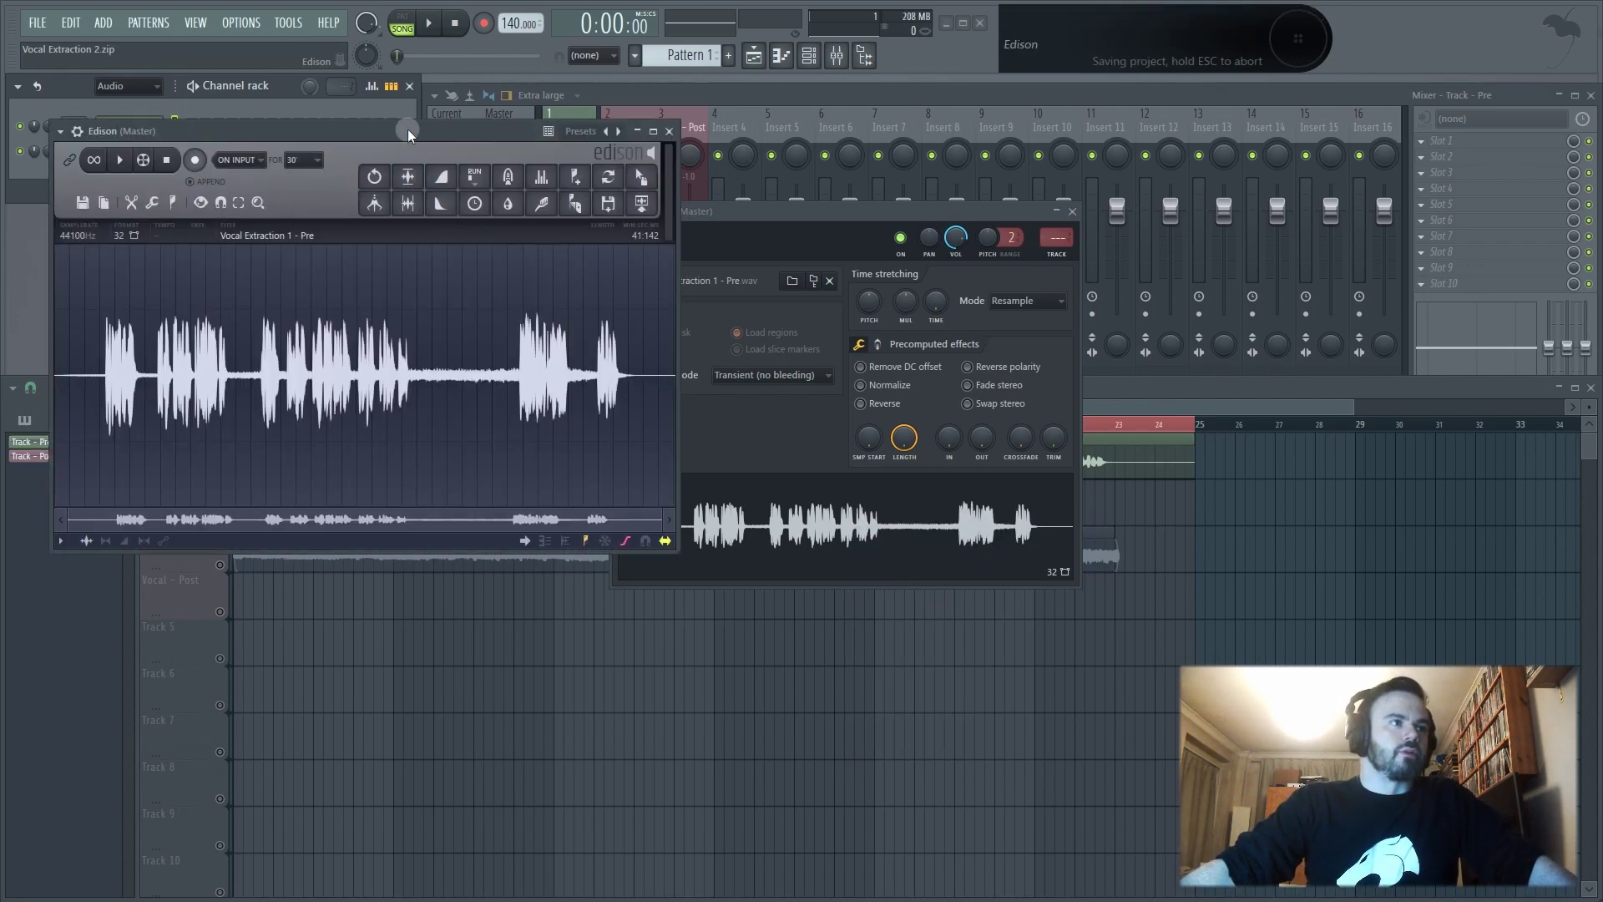
Move Edison aside, show the Master track's effects, then bring Edison back
drag(408, 132, 771, 391)
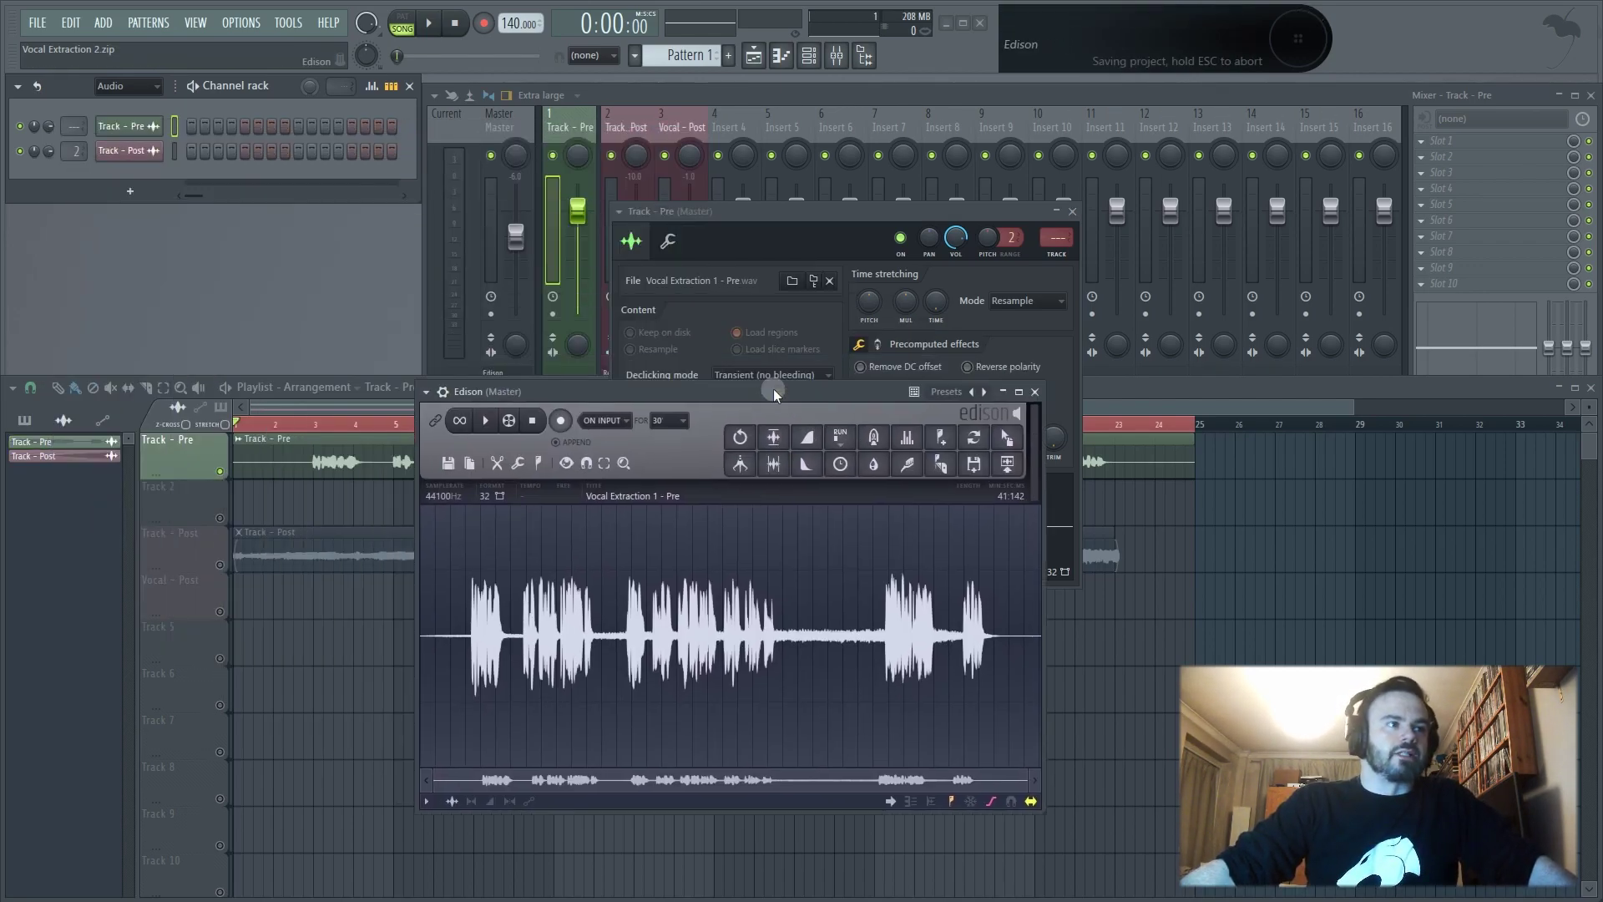
click(501, 127)
click(1455, 148)
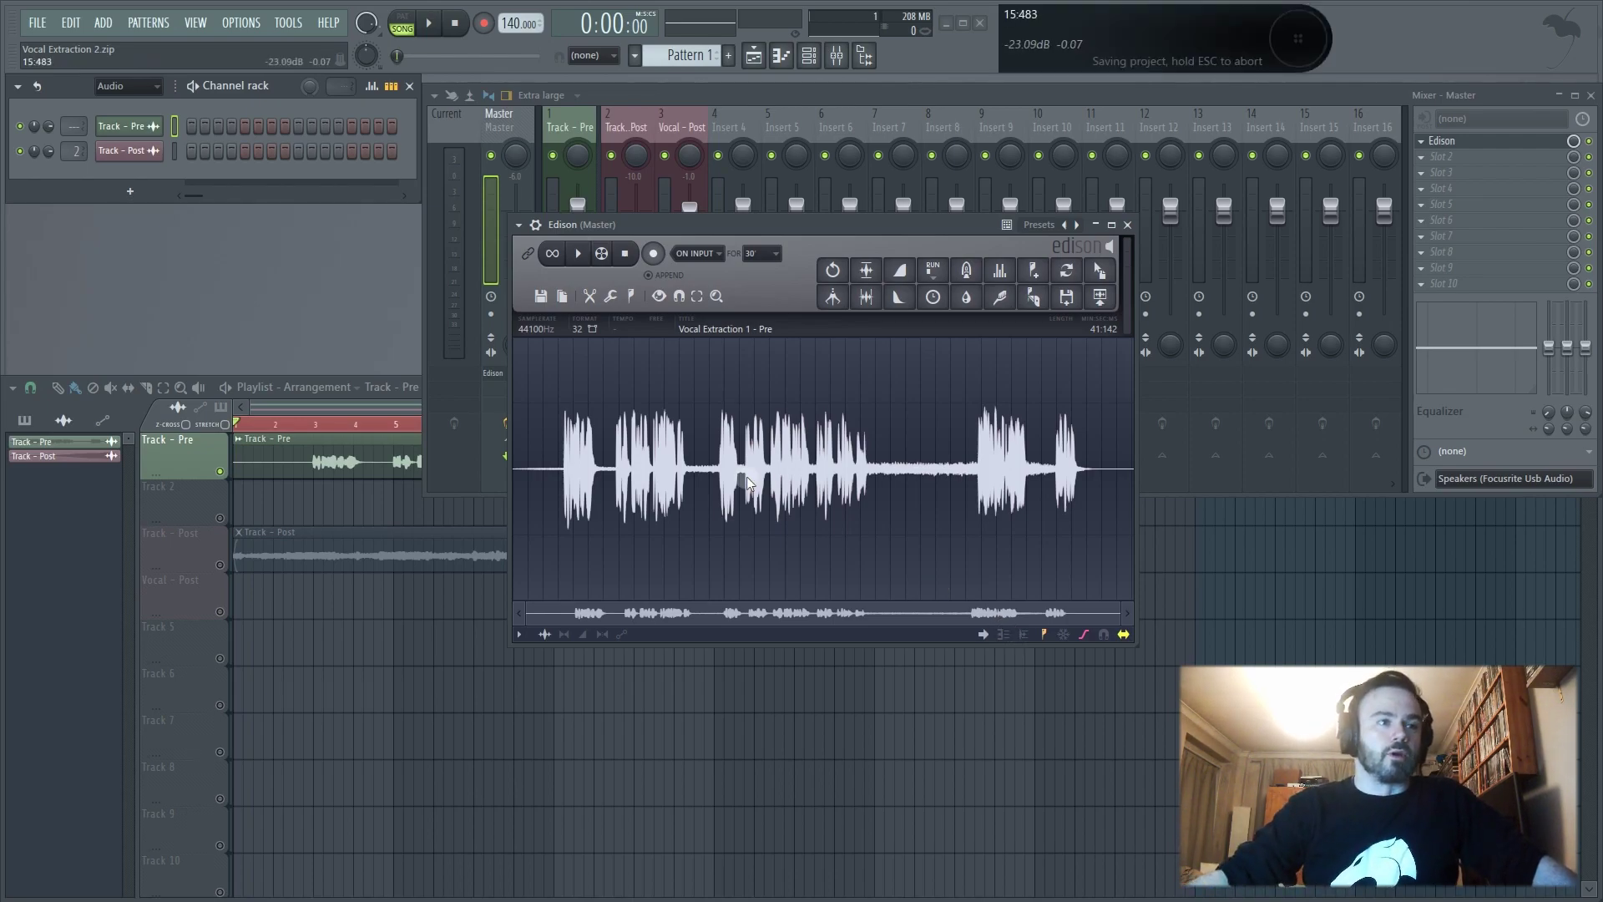
Select and audition a short quiet stretch between the vocal phrases
drag(883, 427, 969, 430)
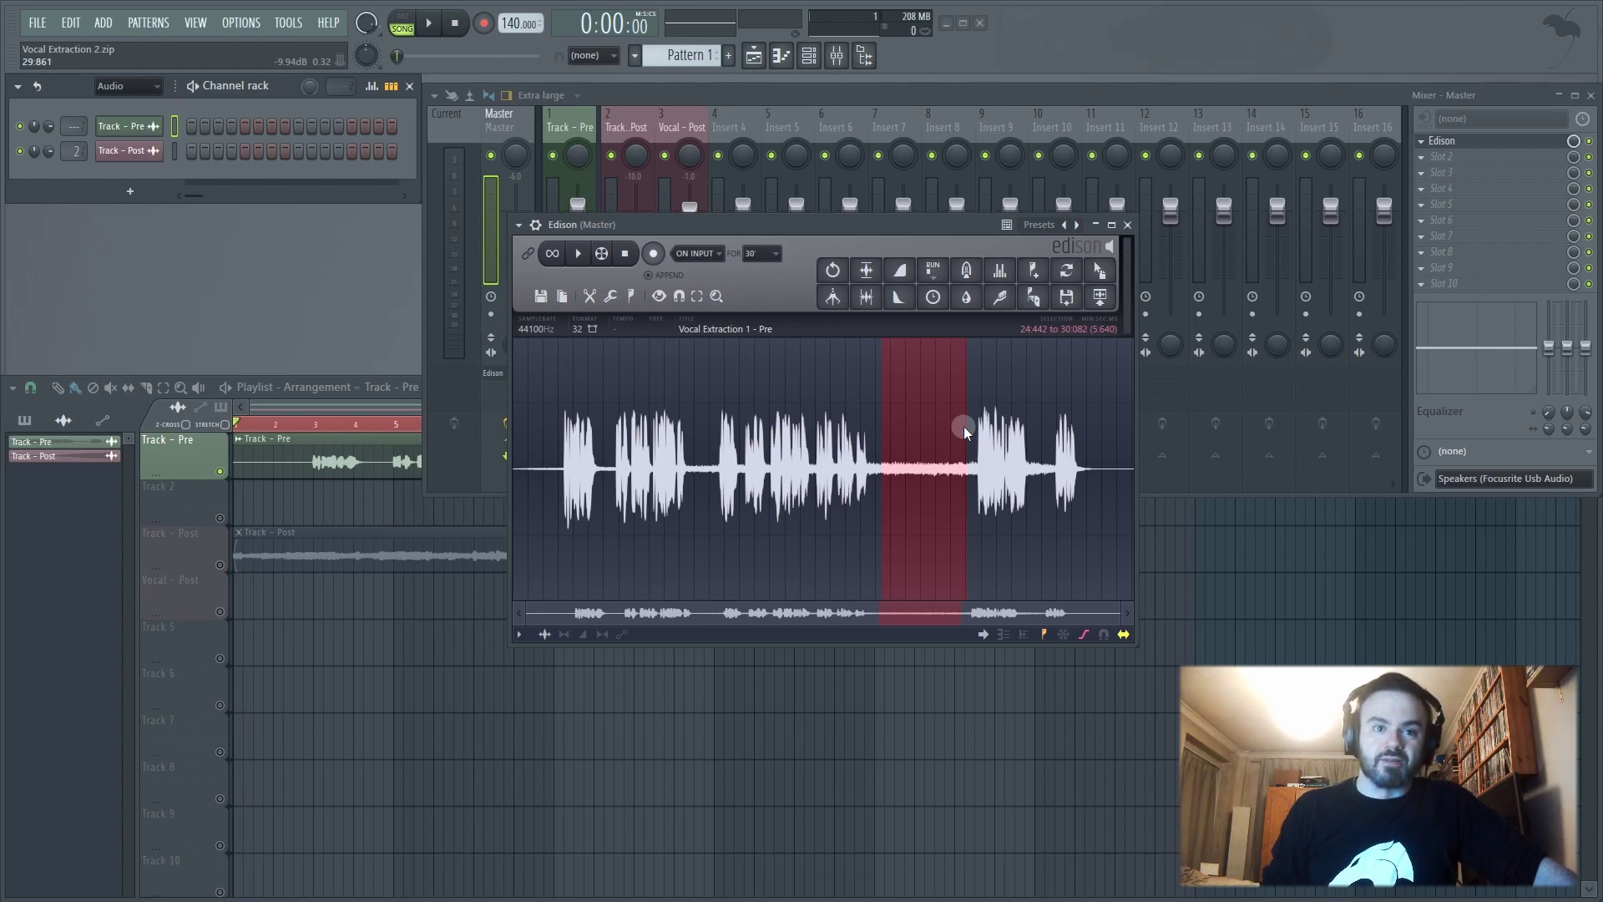
click(874, 428)
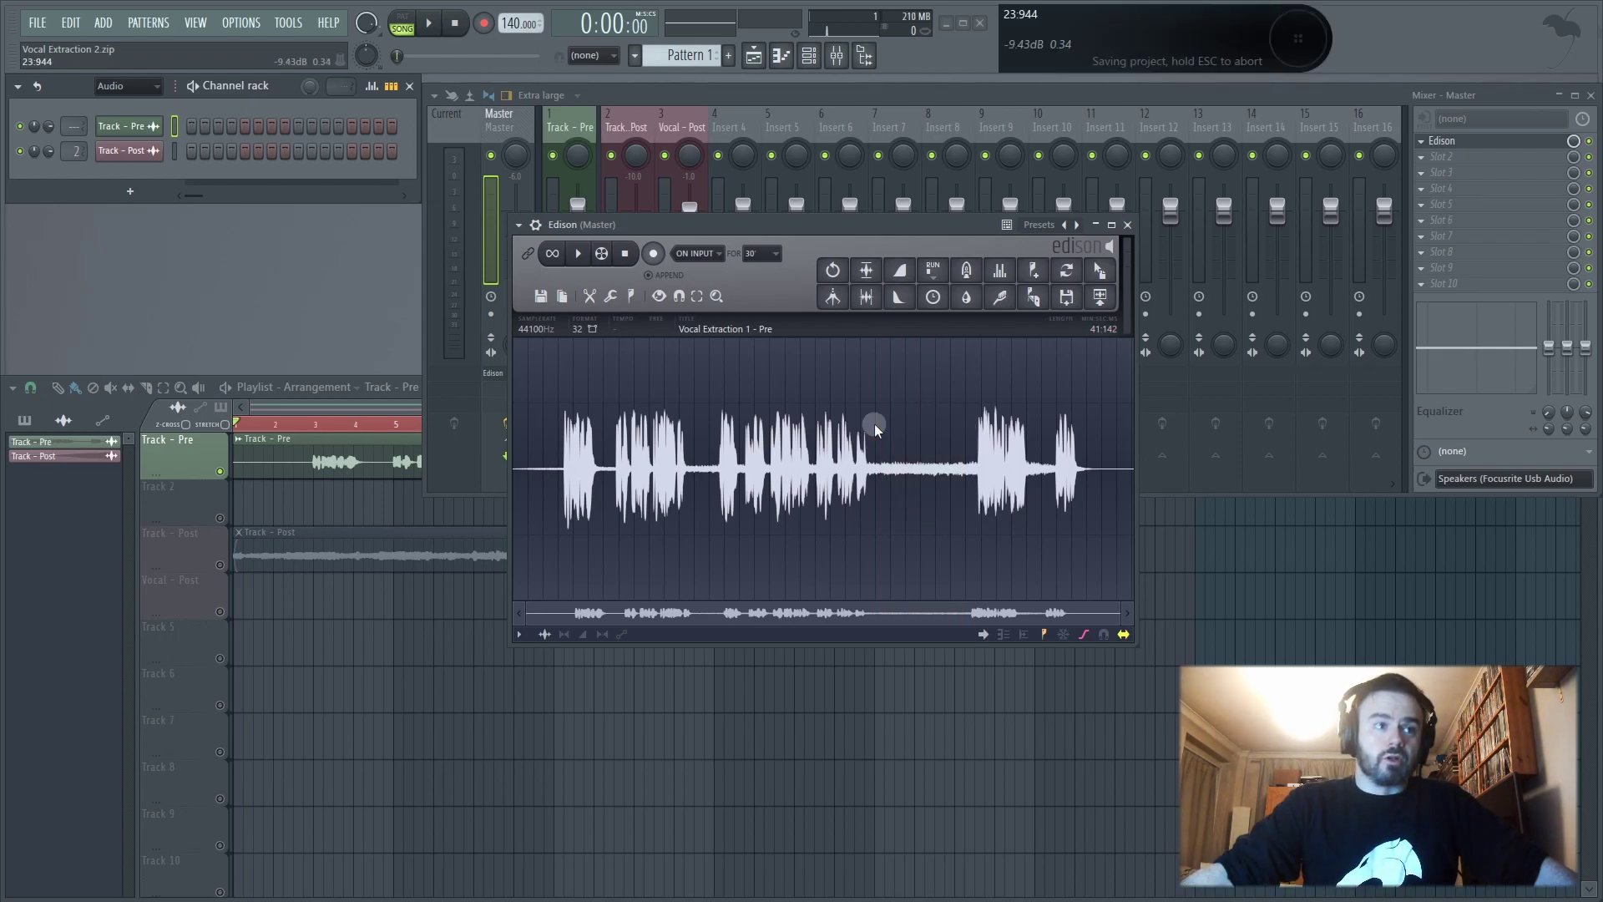
drag(875, 427, 969, 440)
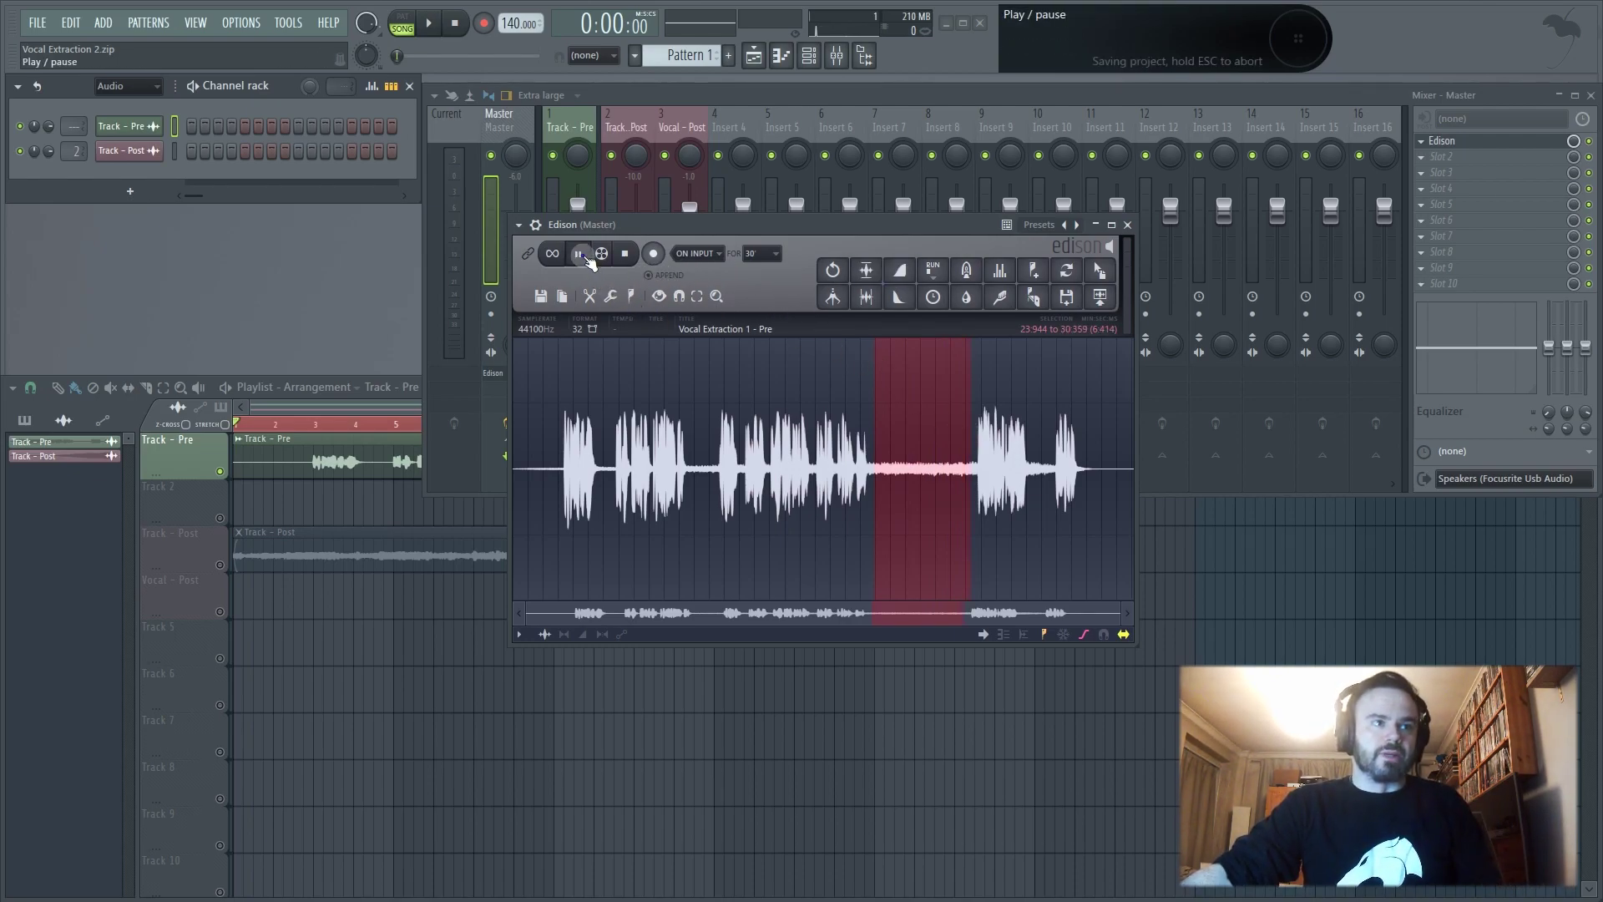
click(581, 256)
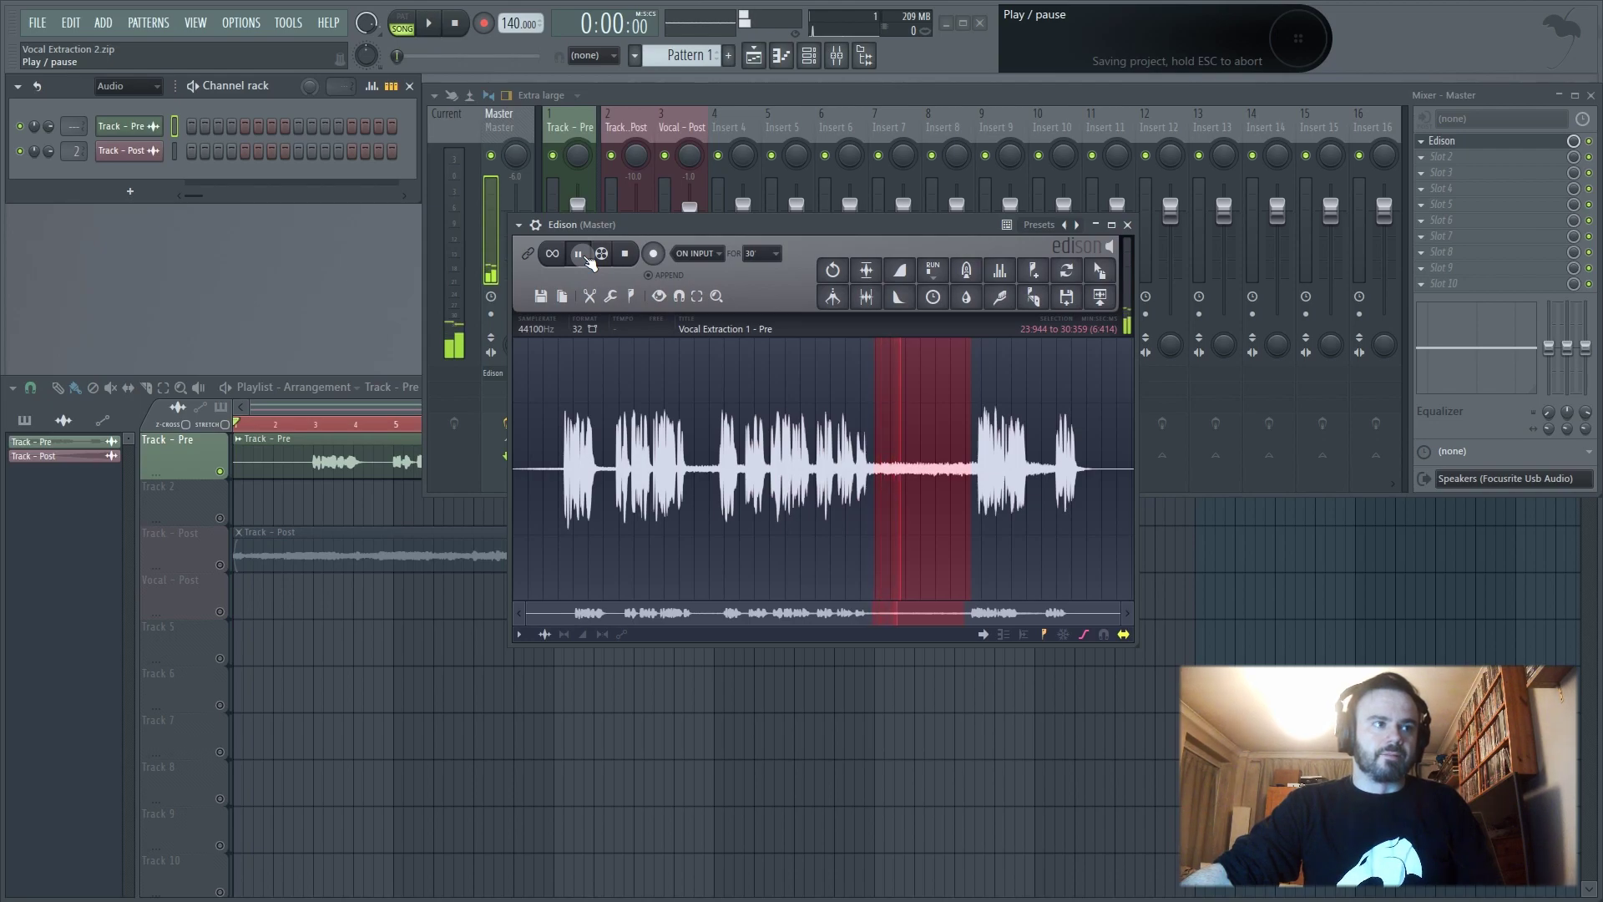
click(587, 258)
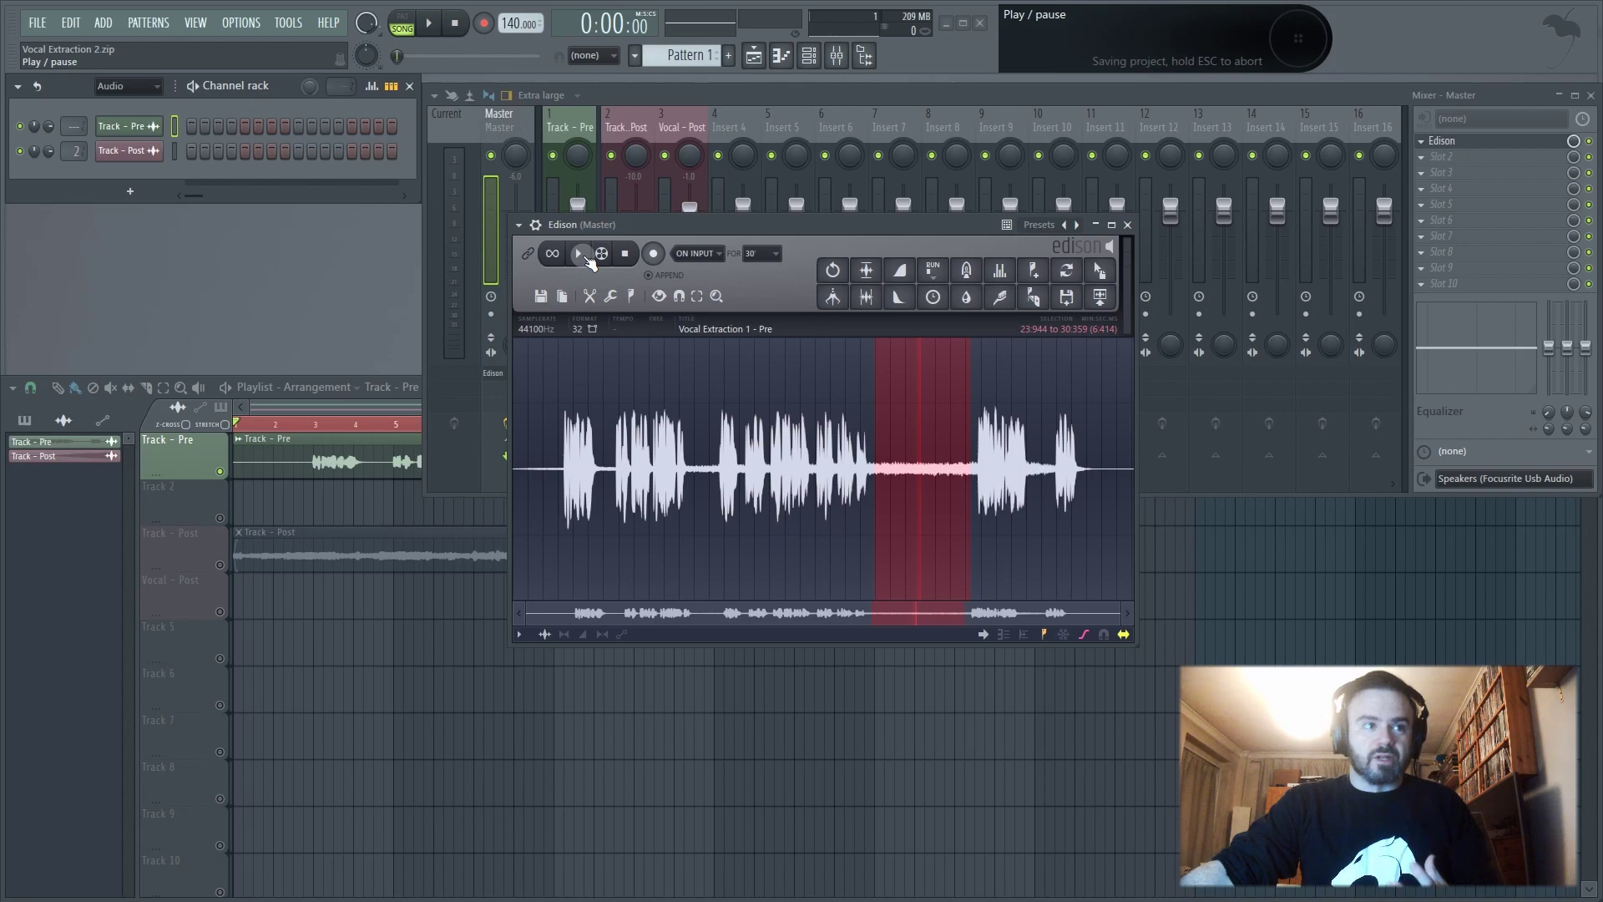
Audition the phrase from 12:055, then select the noise-only gap 23:668 to 30:635
shift+click(543, 412)
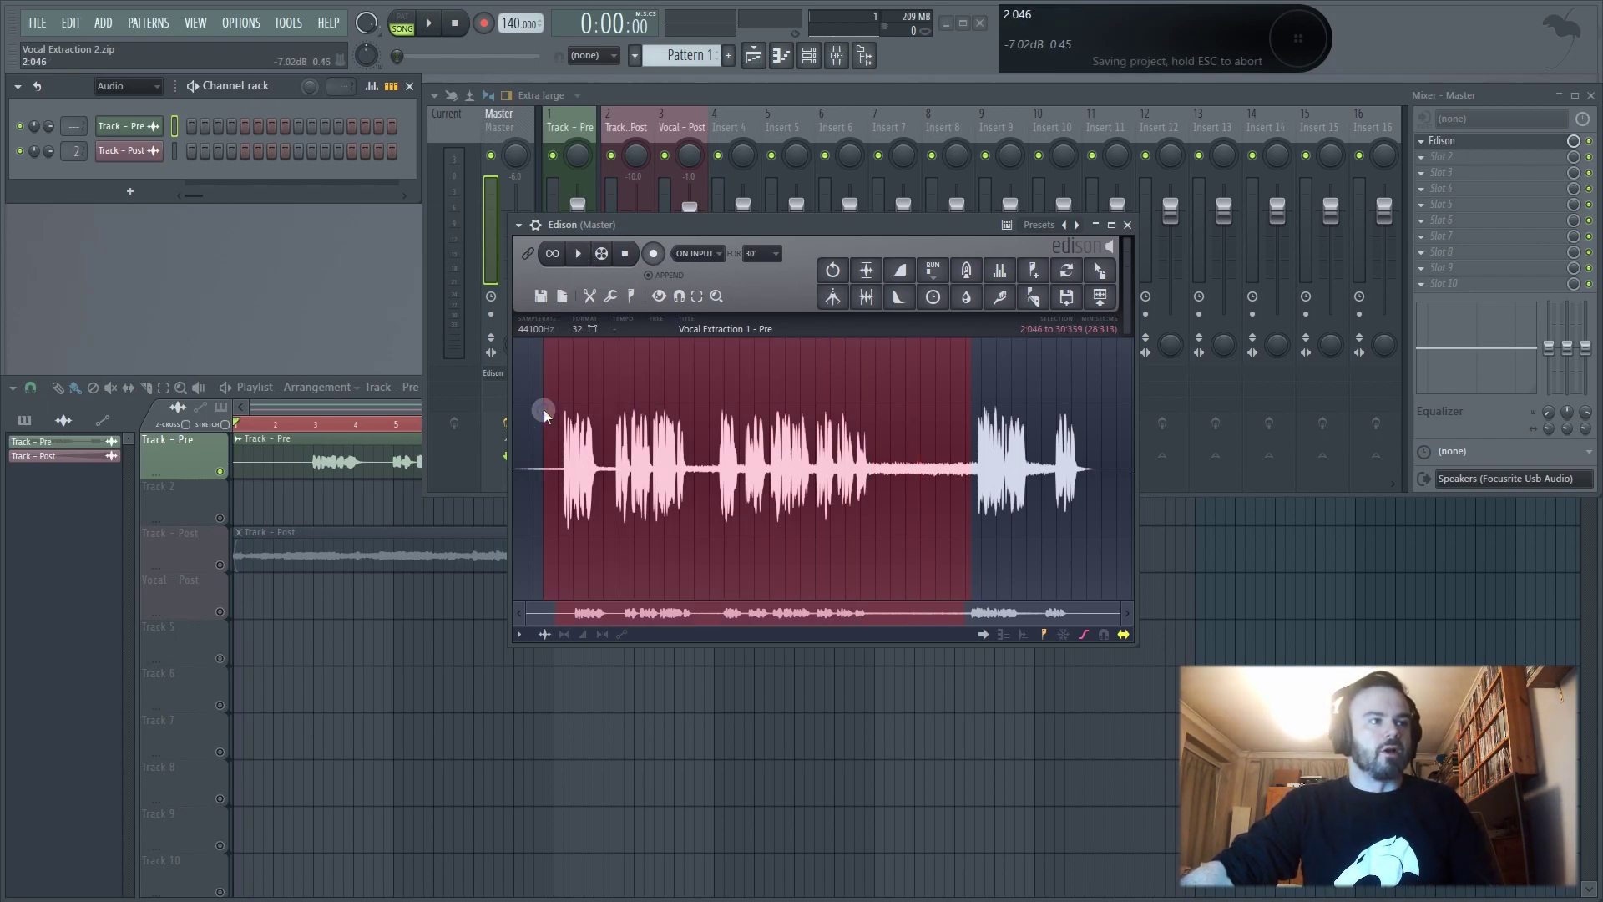
shift+click(542, 361)
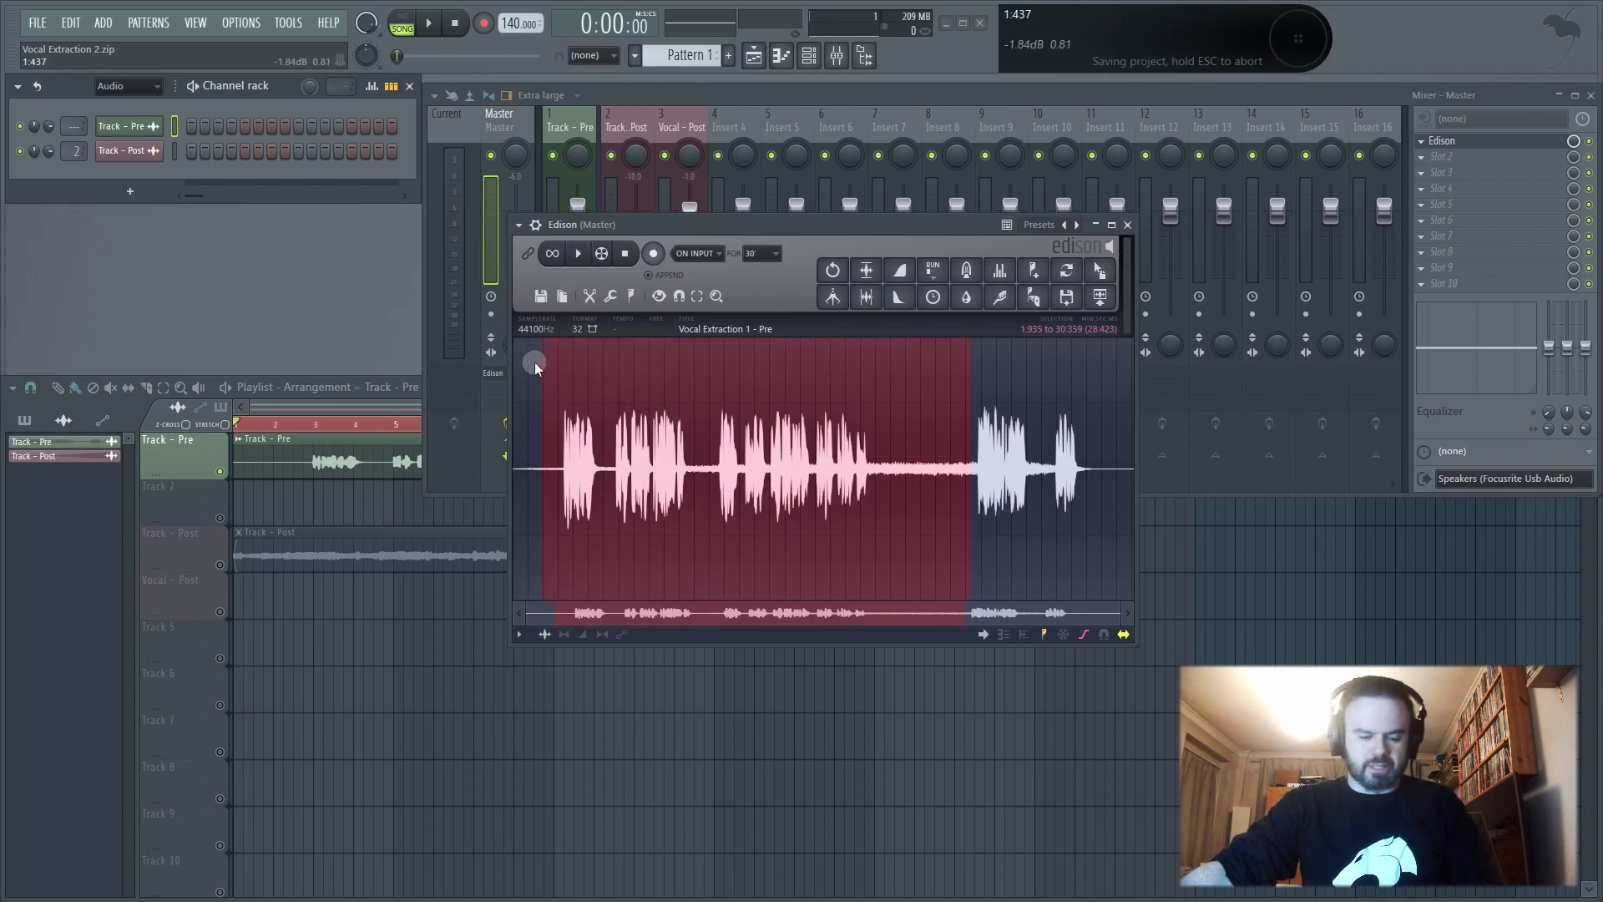
key(space)
shift+click(697, 396)
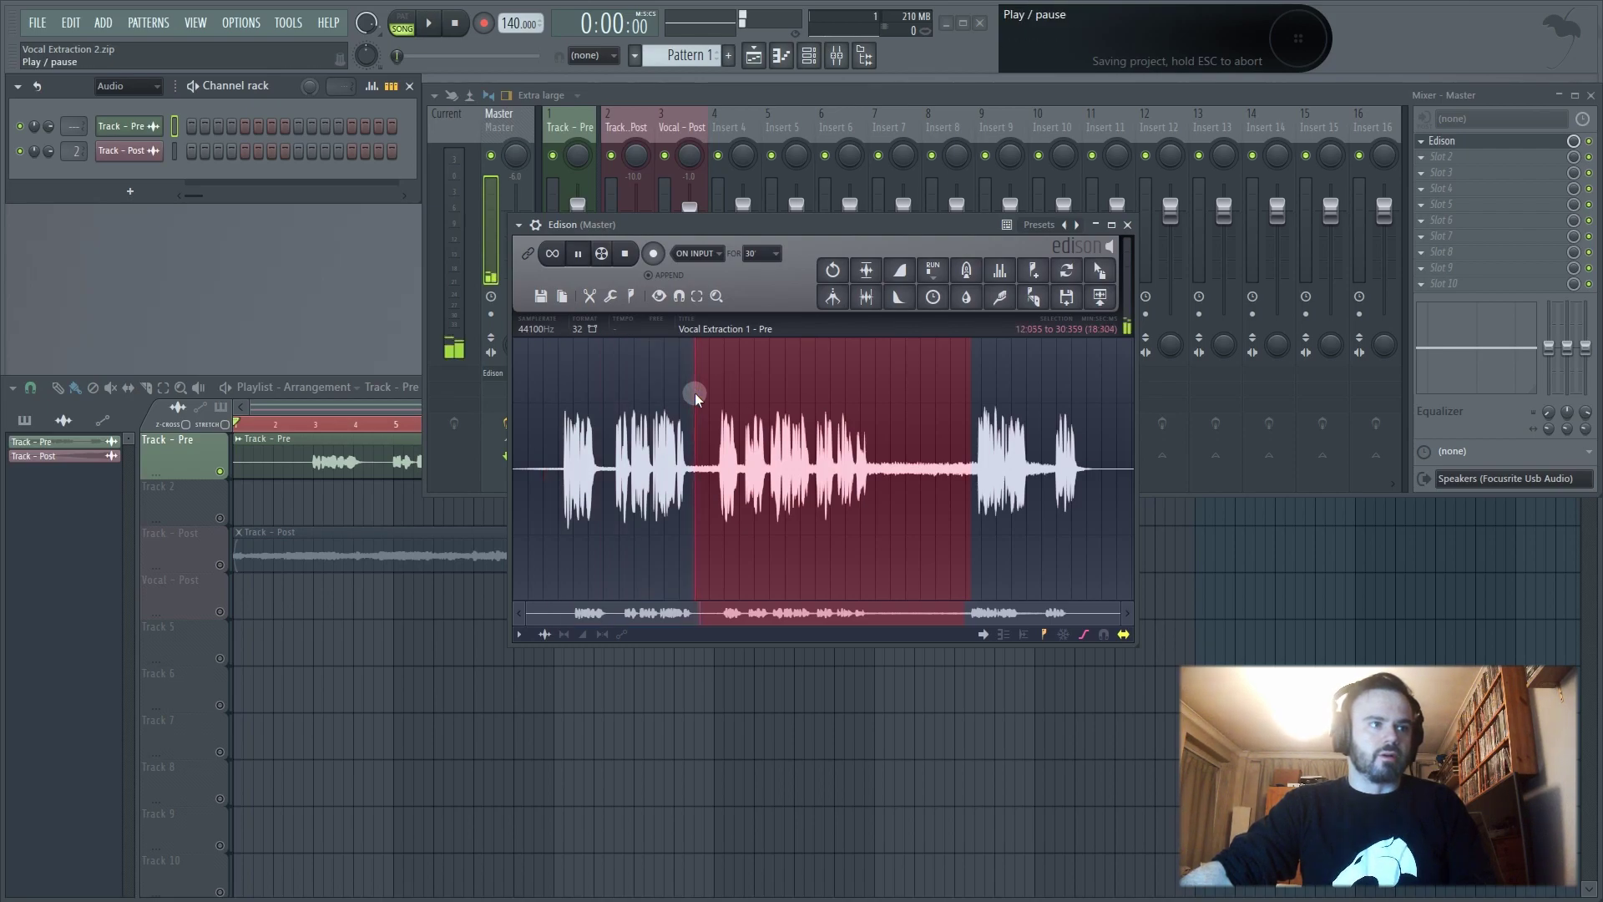
key(space)
shift+click(877, 413)
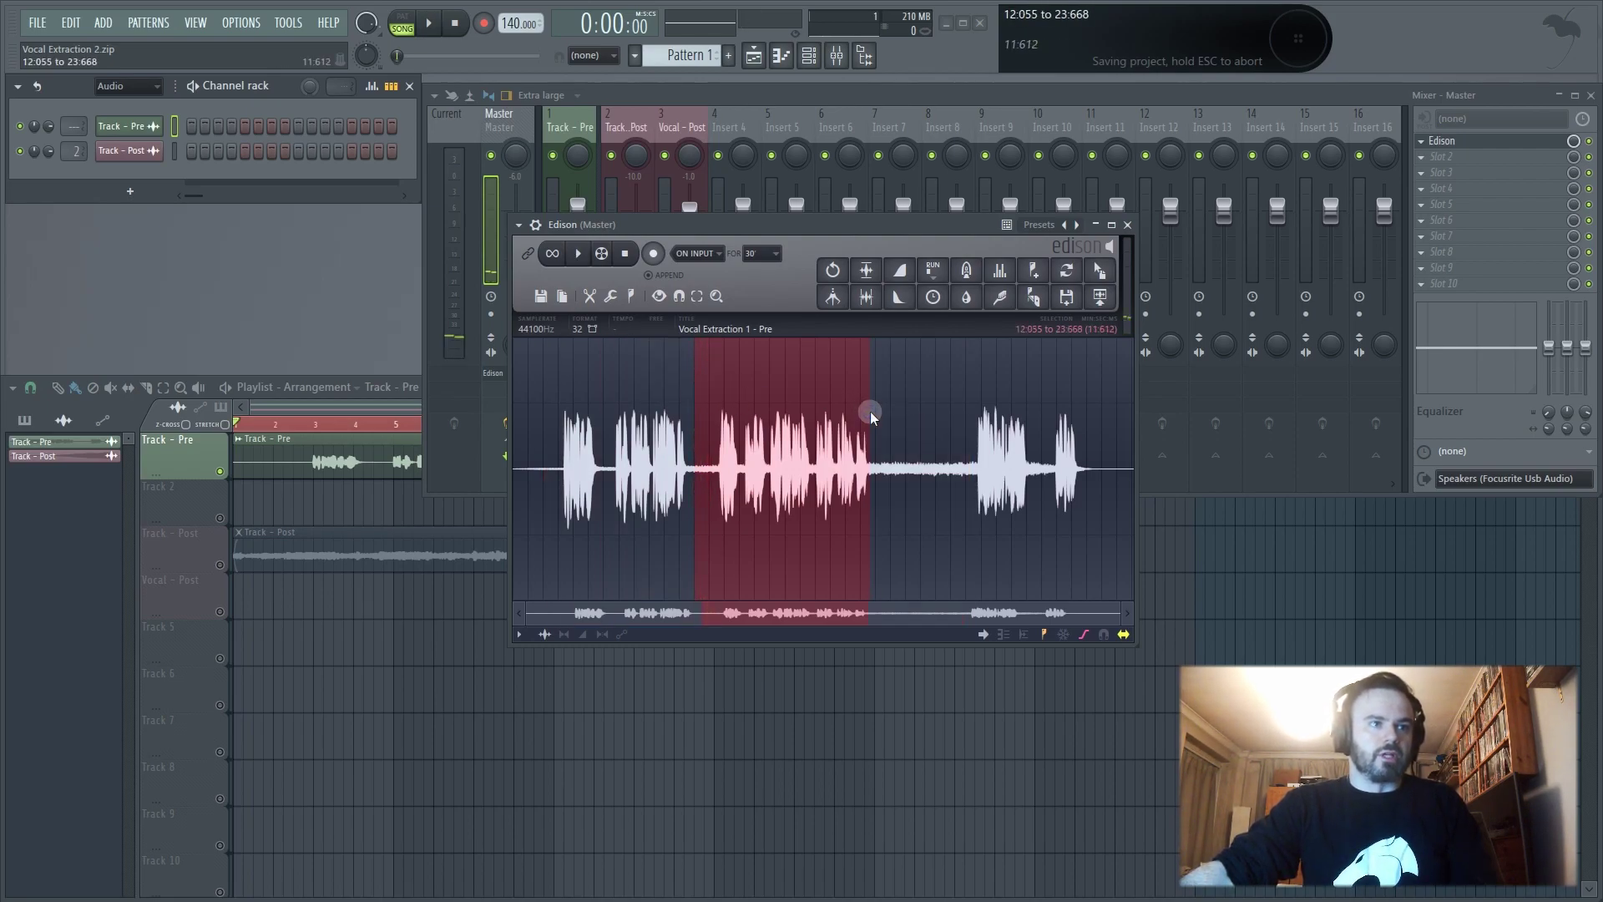
click(923, 415)
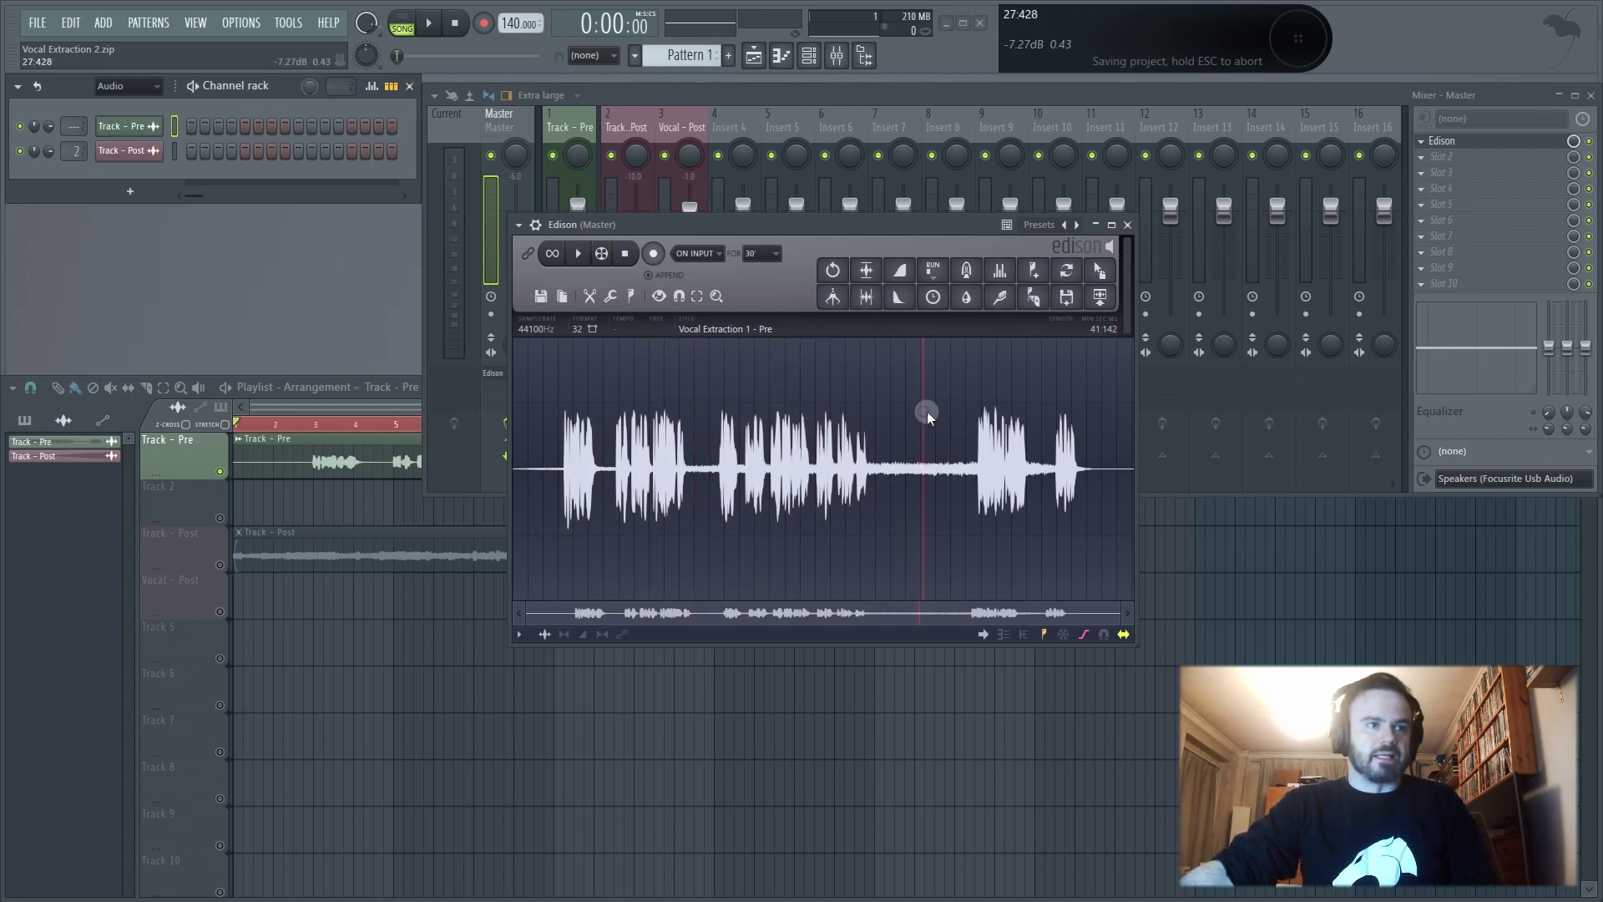
drag(975, 457, 878, 457)
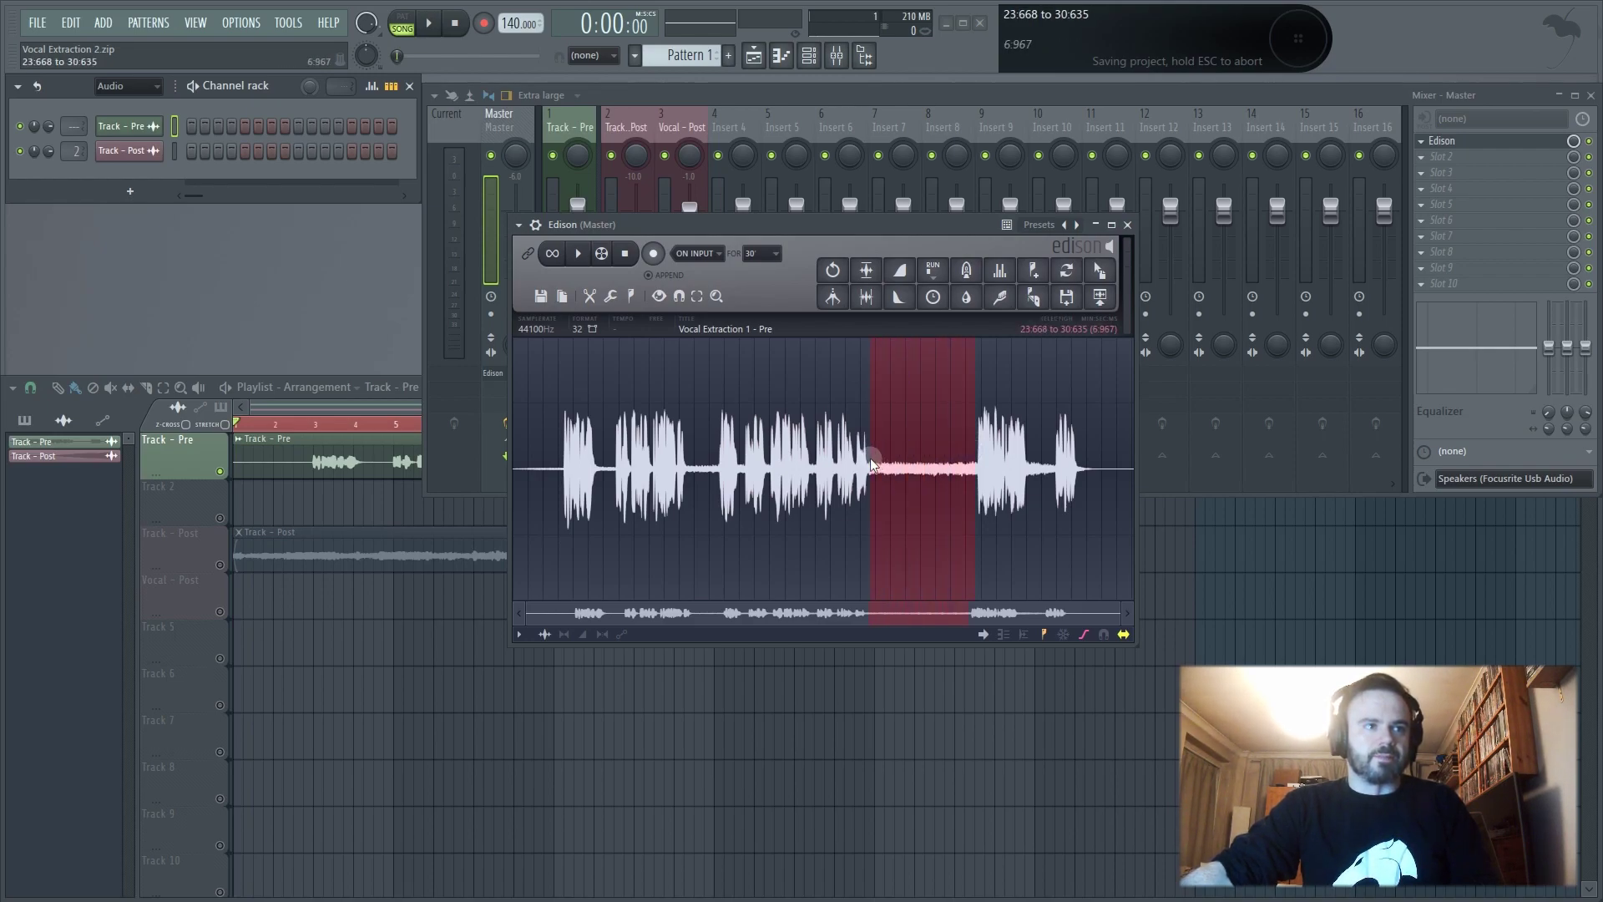
Acquire a noise profile from the selected silent gap
right_click(898, 424)
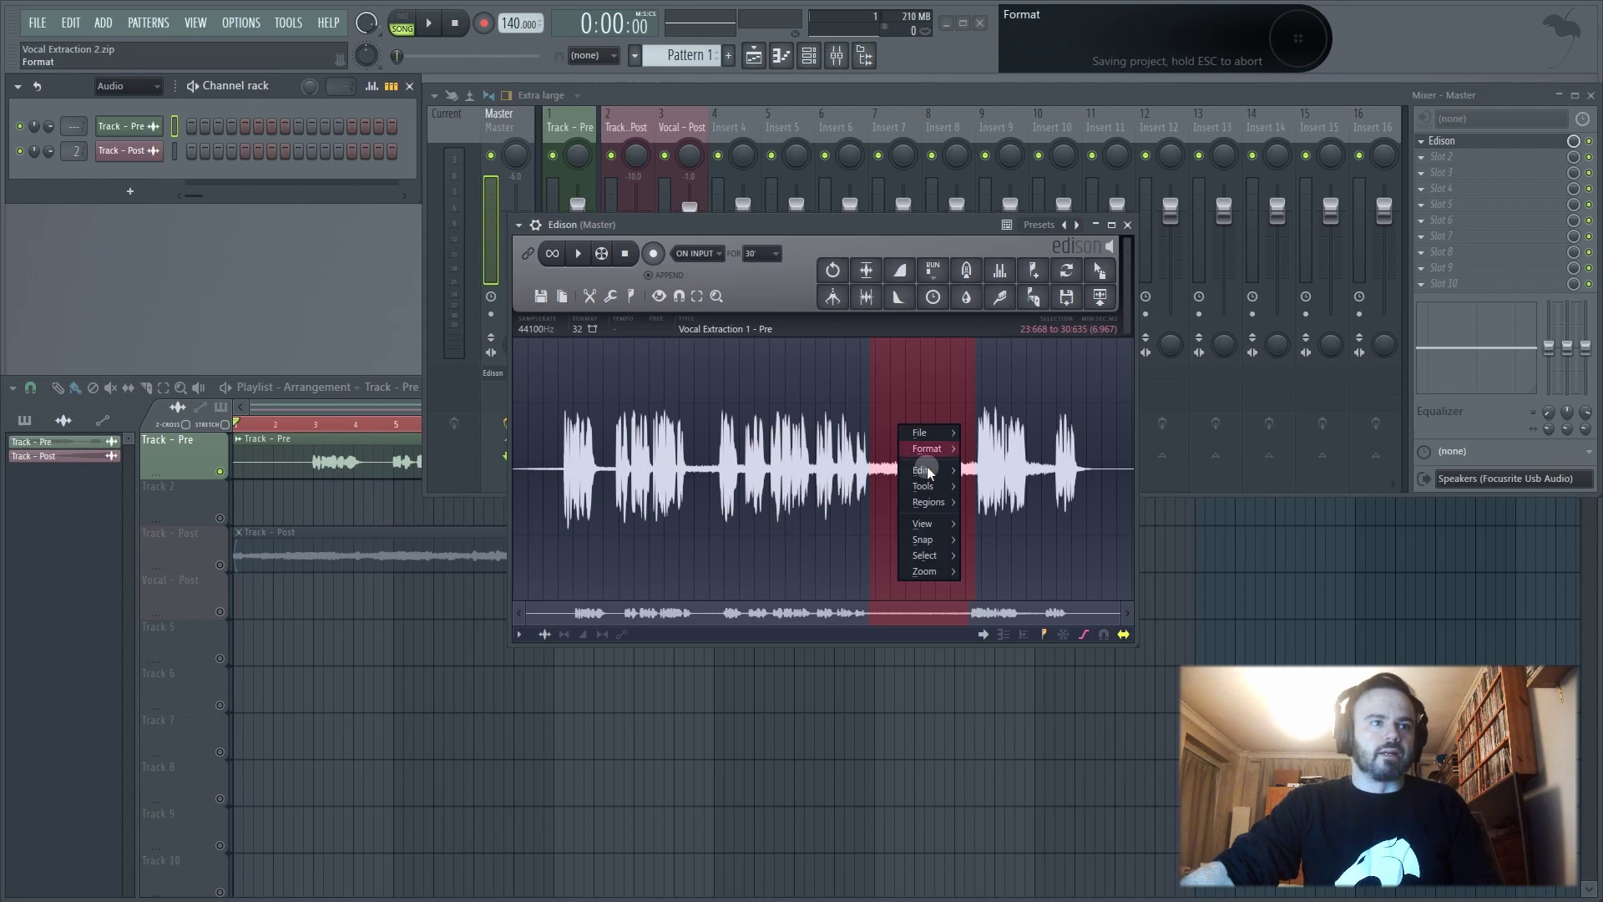
mouse_move(923, 486)
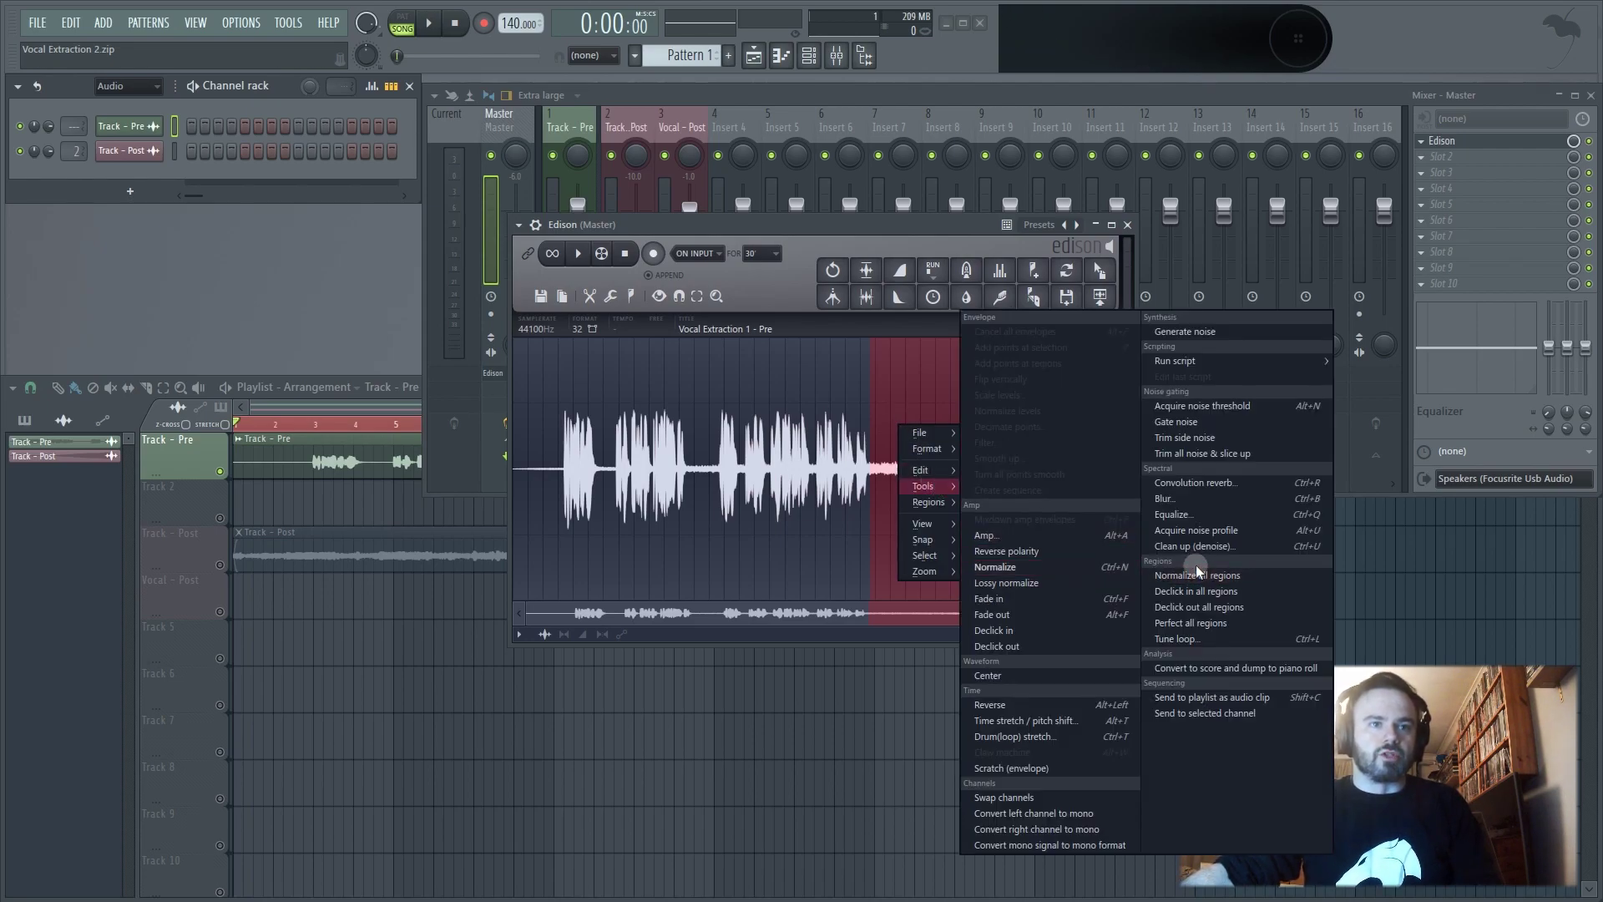
click(1194, 531)
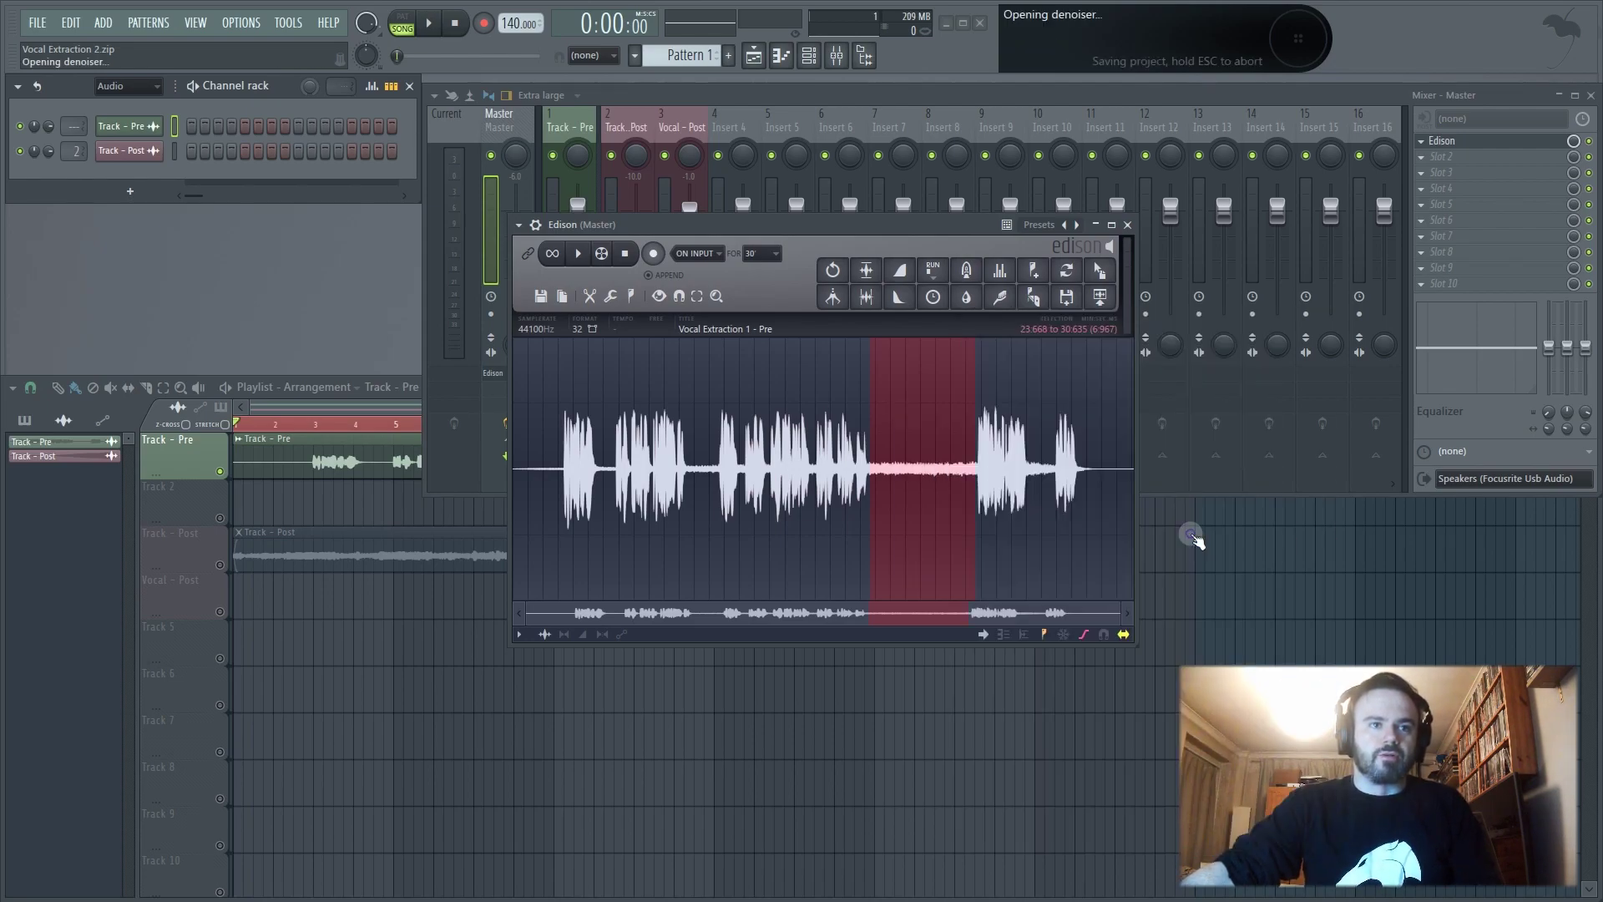
Select the entire vocal sample with Ctrl+A and bring up its Tools menu
right_click(894, 430)
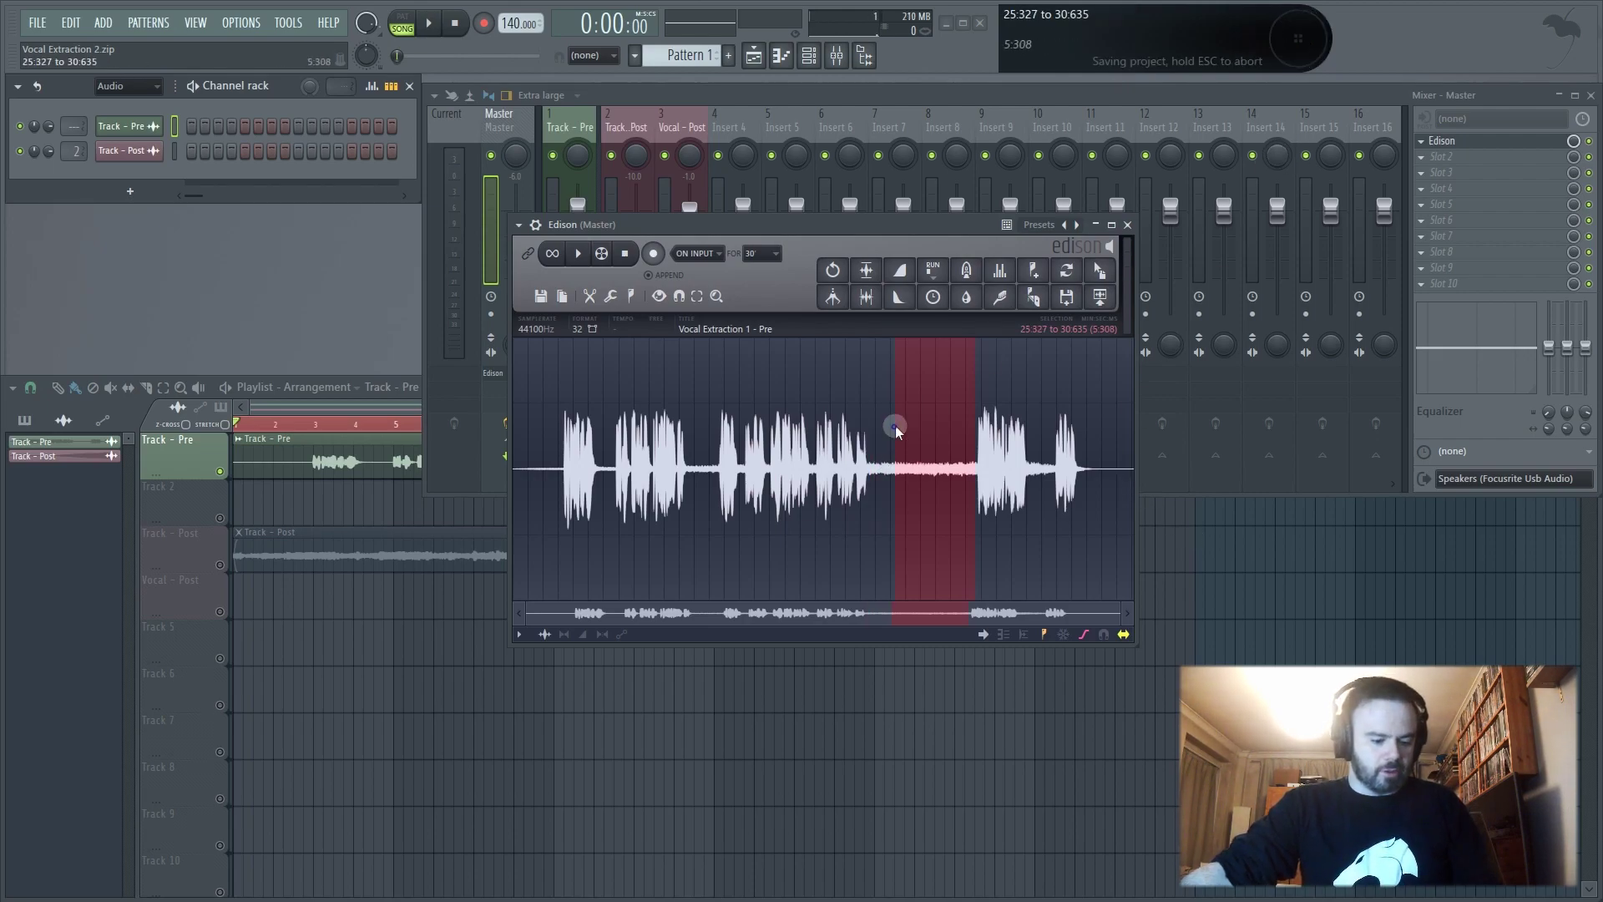
key(ctrl+a)
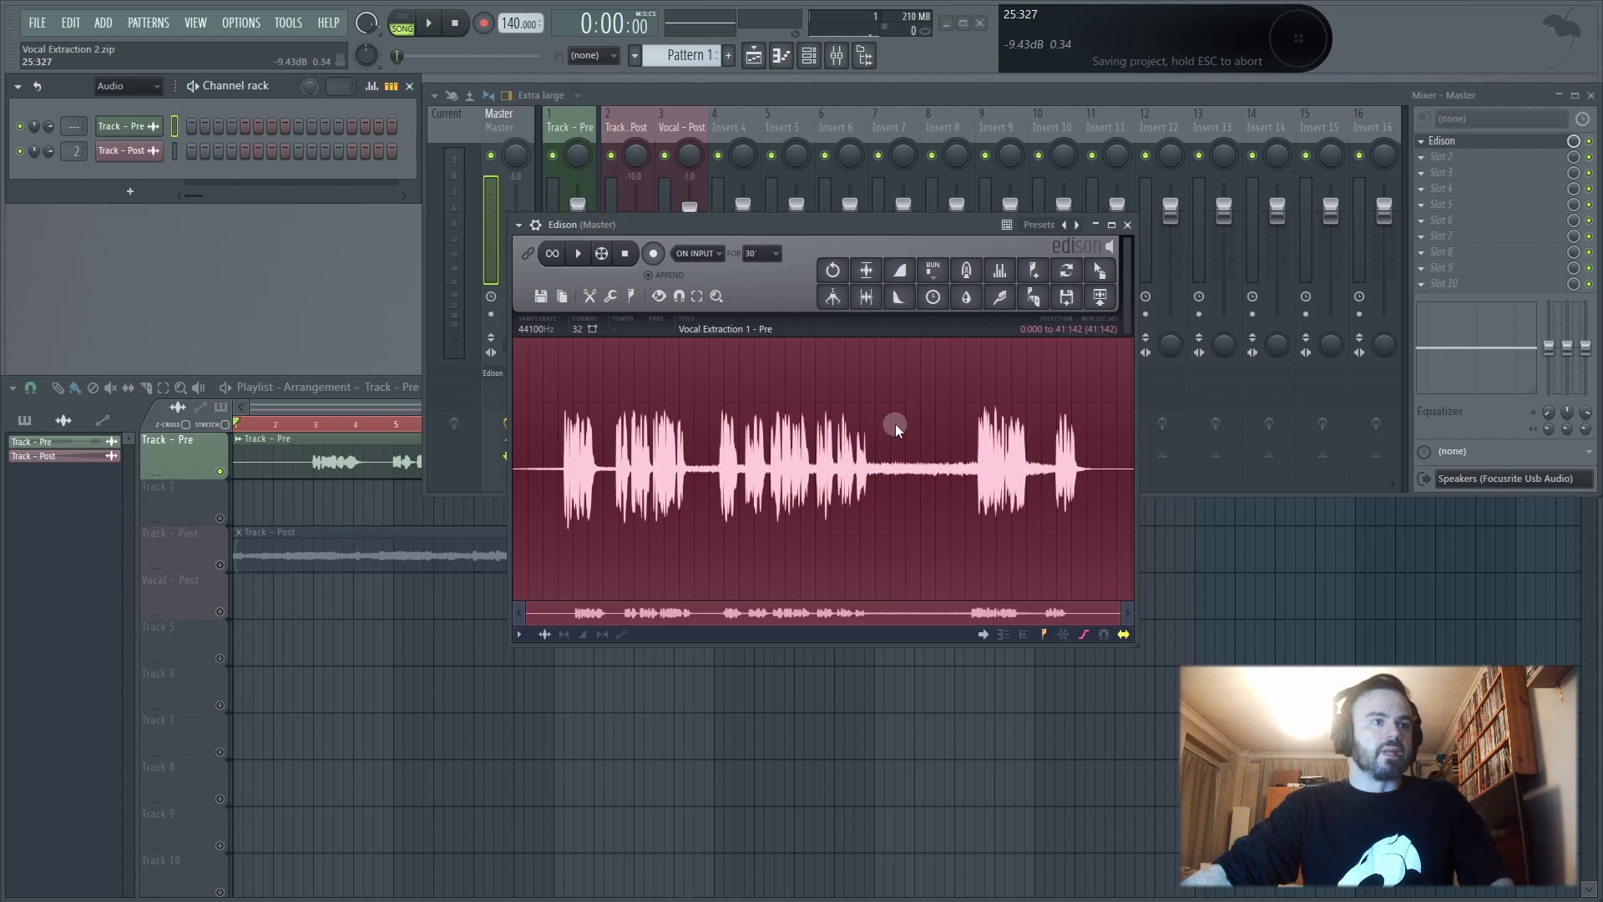
right_click(896, 430)
mouse_move(918, 487)
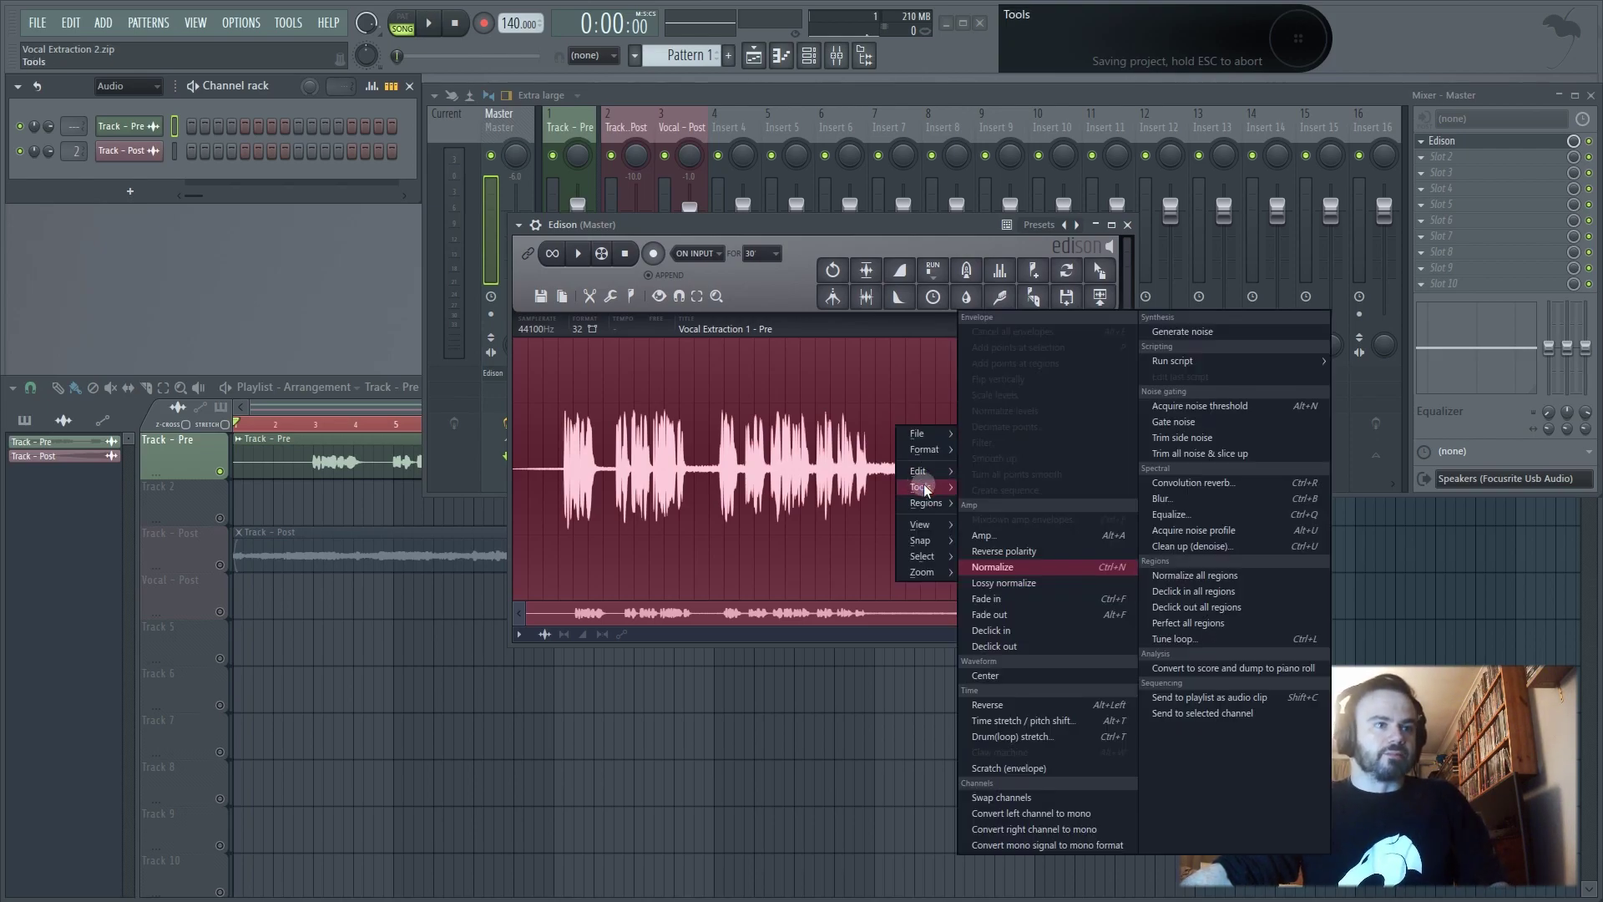
Run Clean up (denoise) with default settings on the whole Vocal Extraction 1 - Pre recording
click(1212, 547)
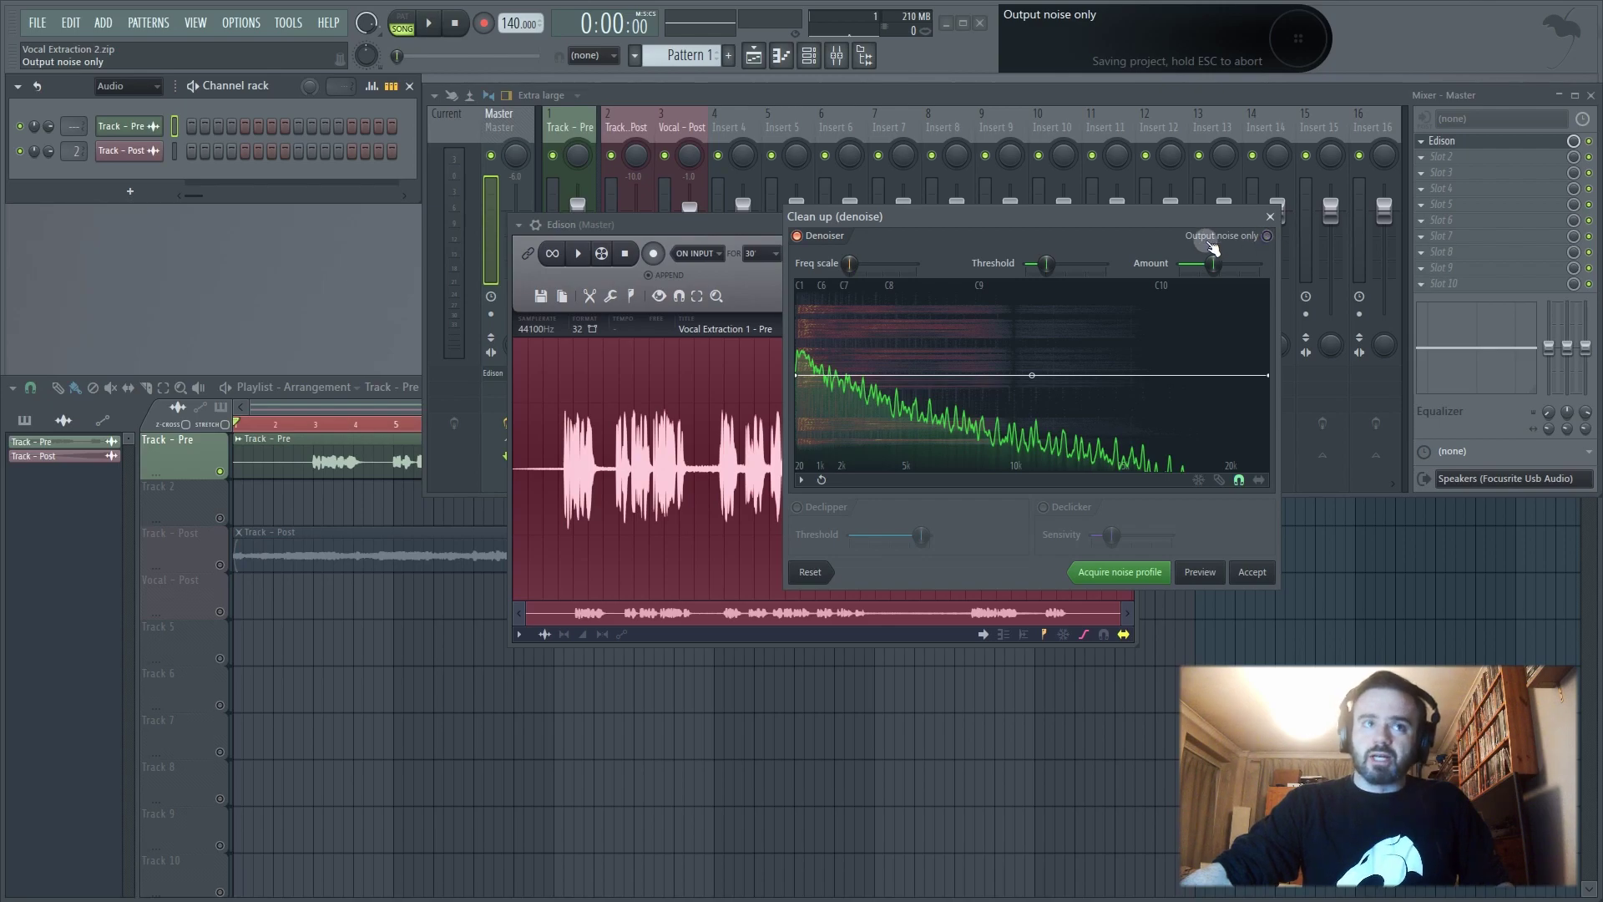
click(973, 239)
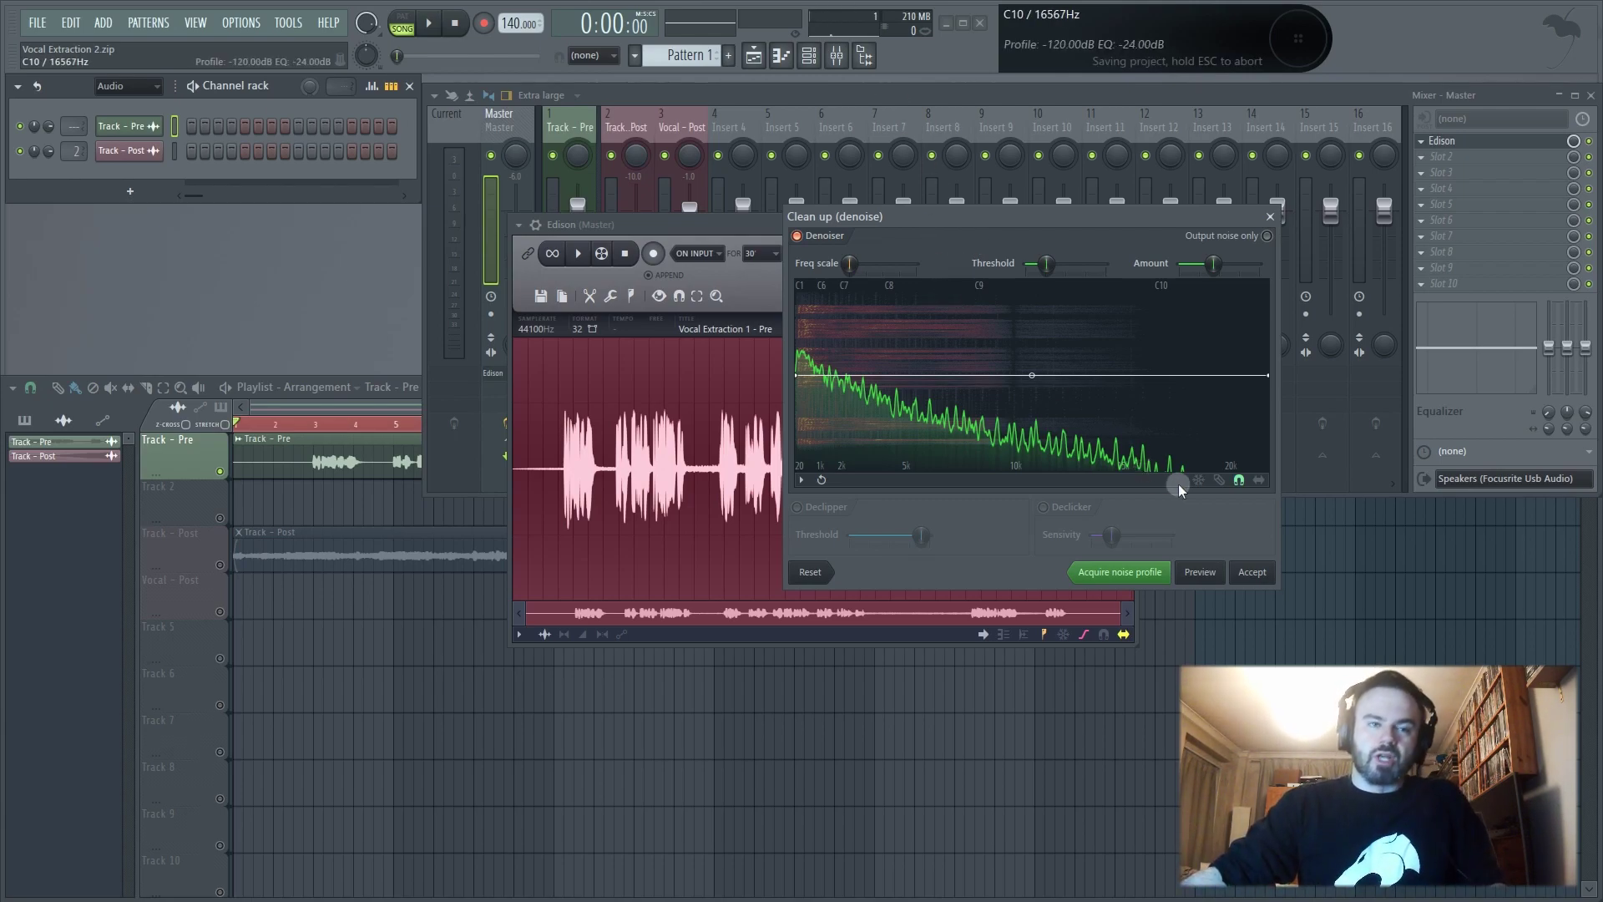
click(1257, 578)
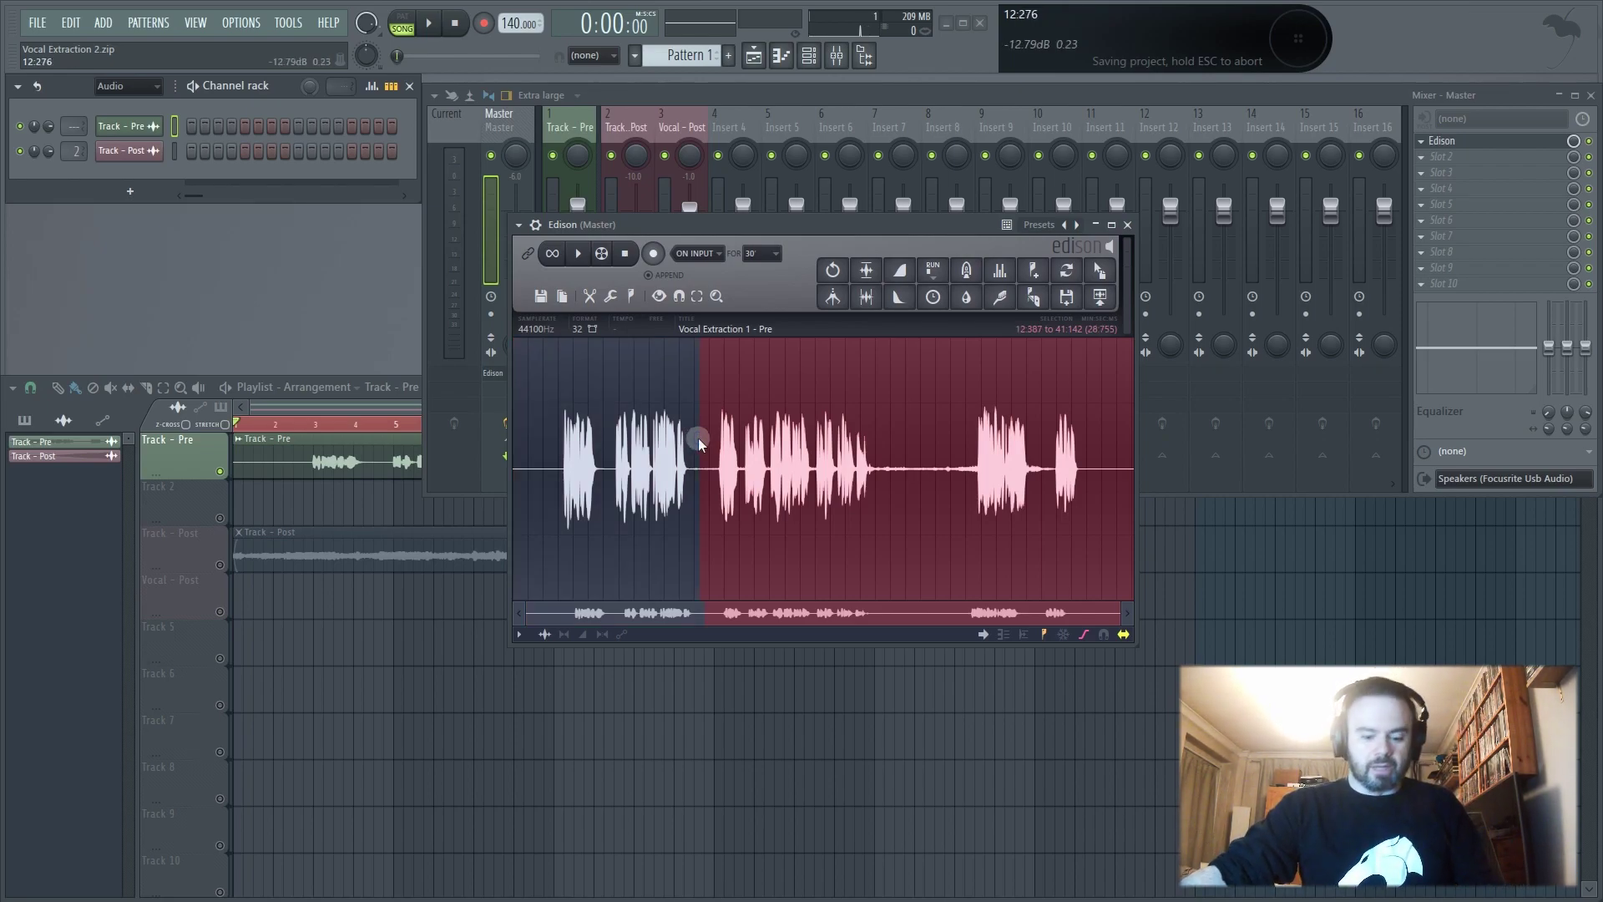
Play back the denoised vocal, then select all and undo the clean-up
key(space)
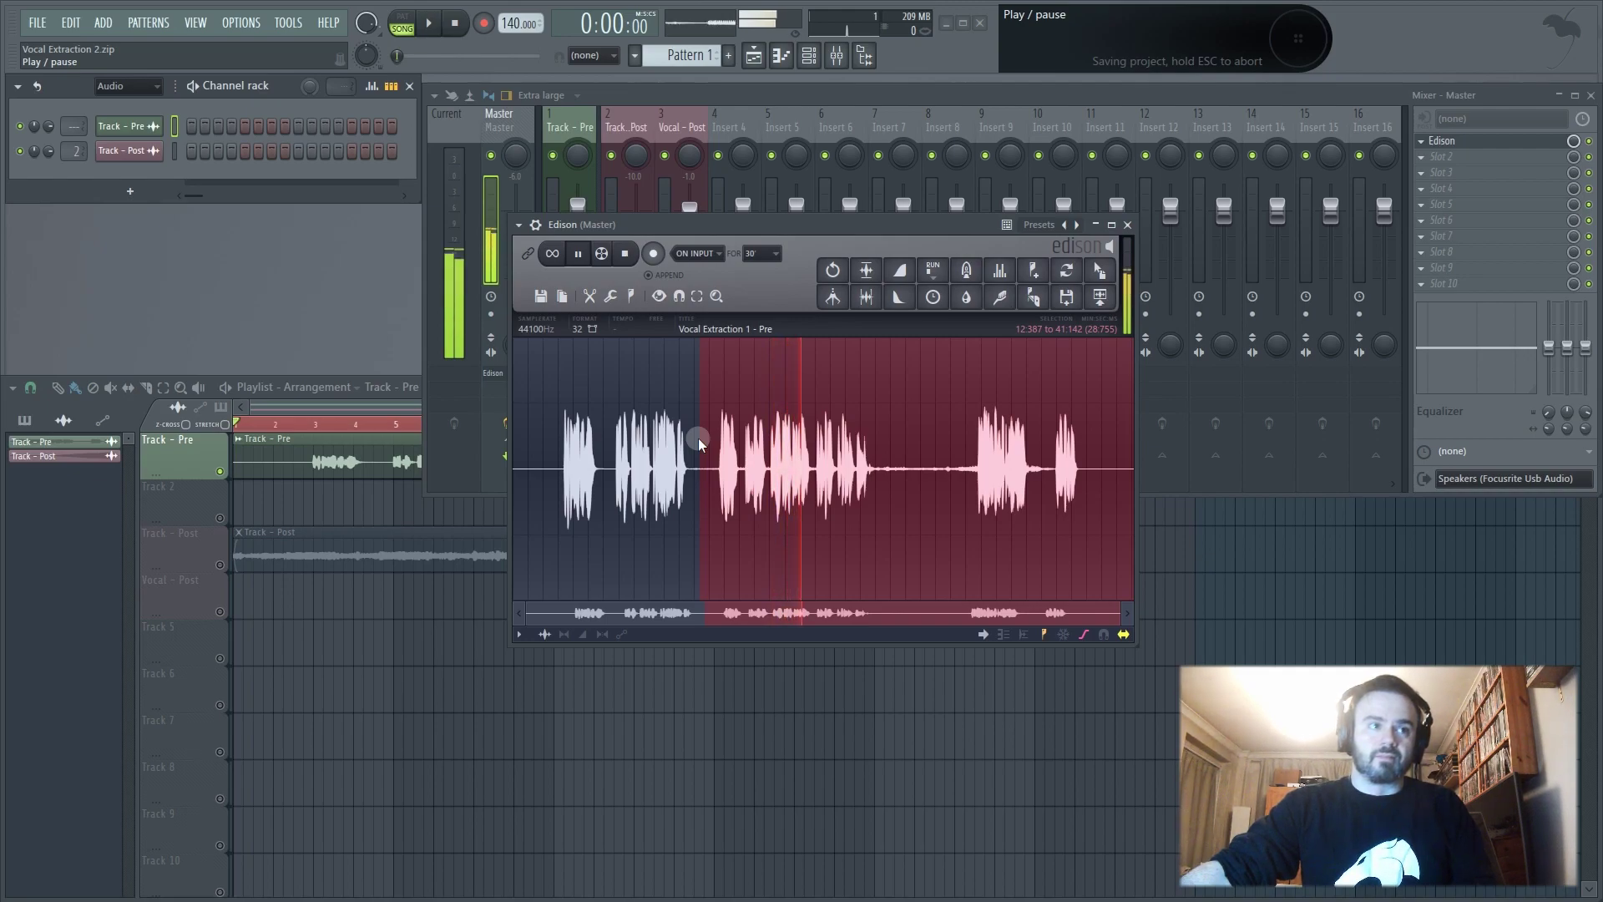
key(space)
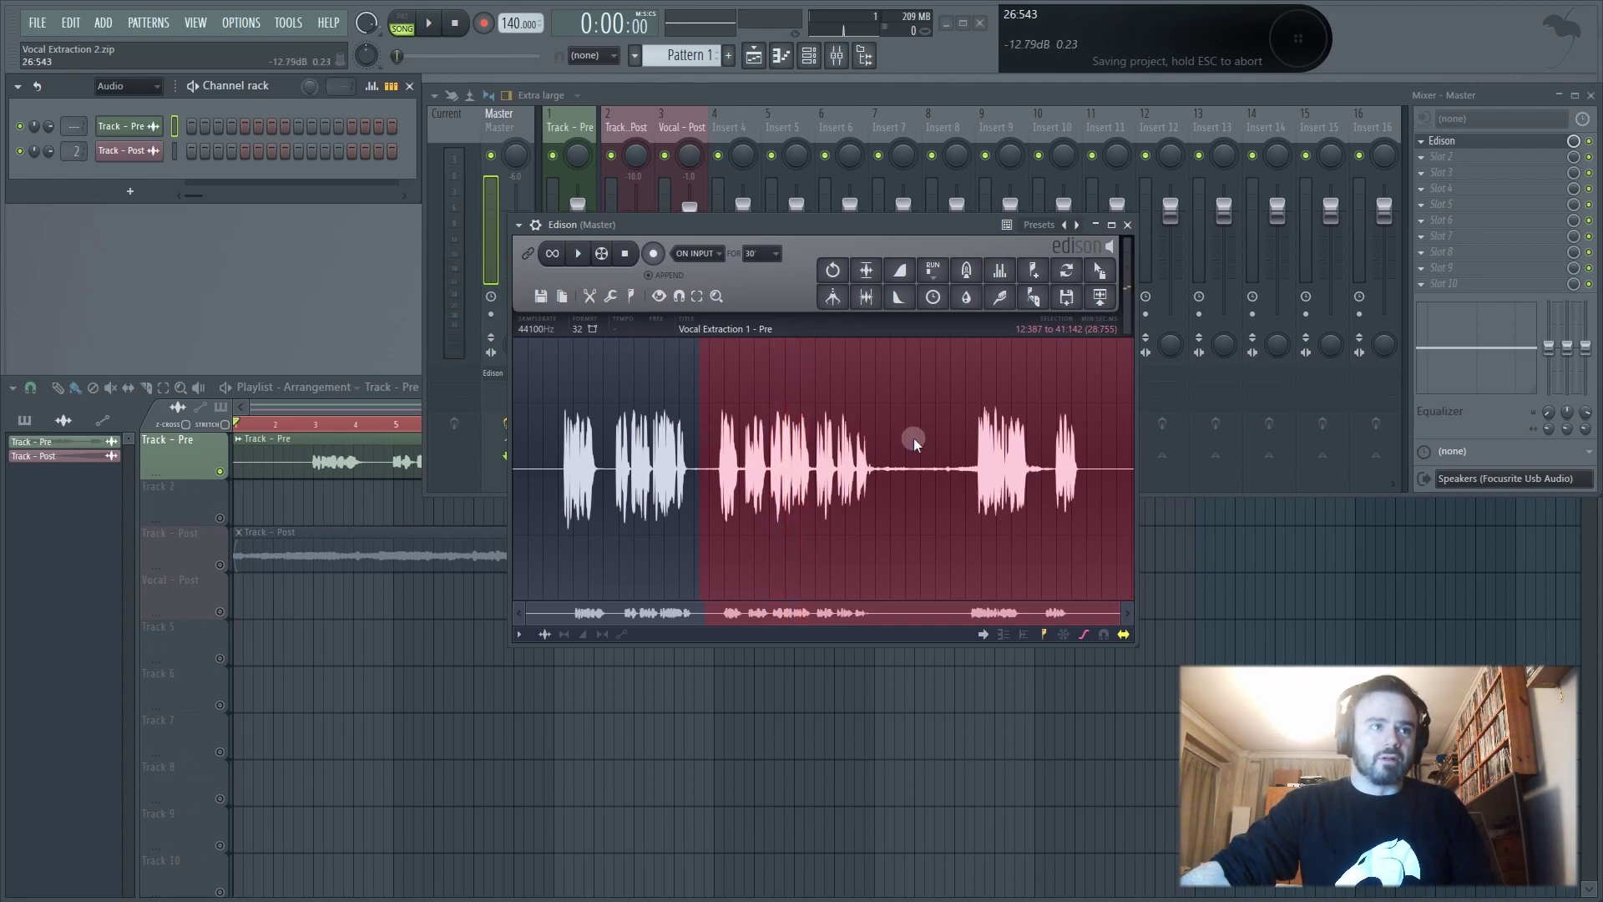
key(ctrl+a)
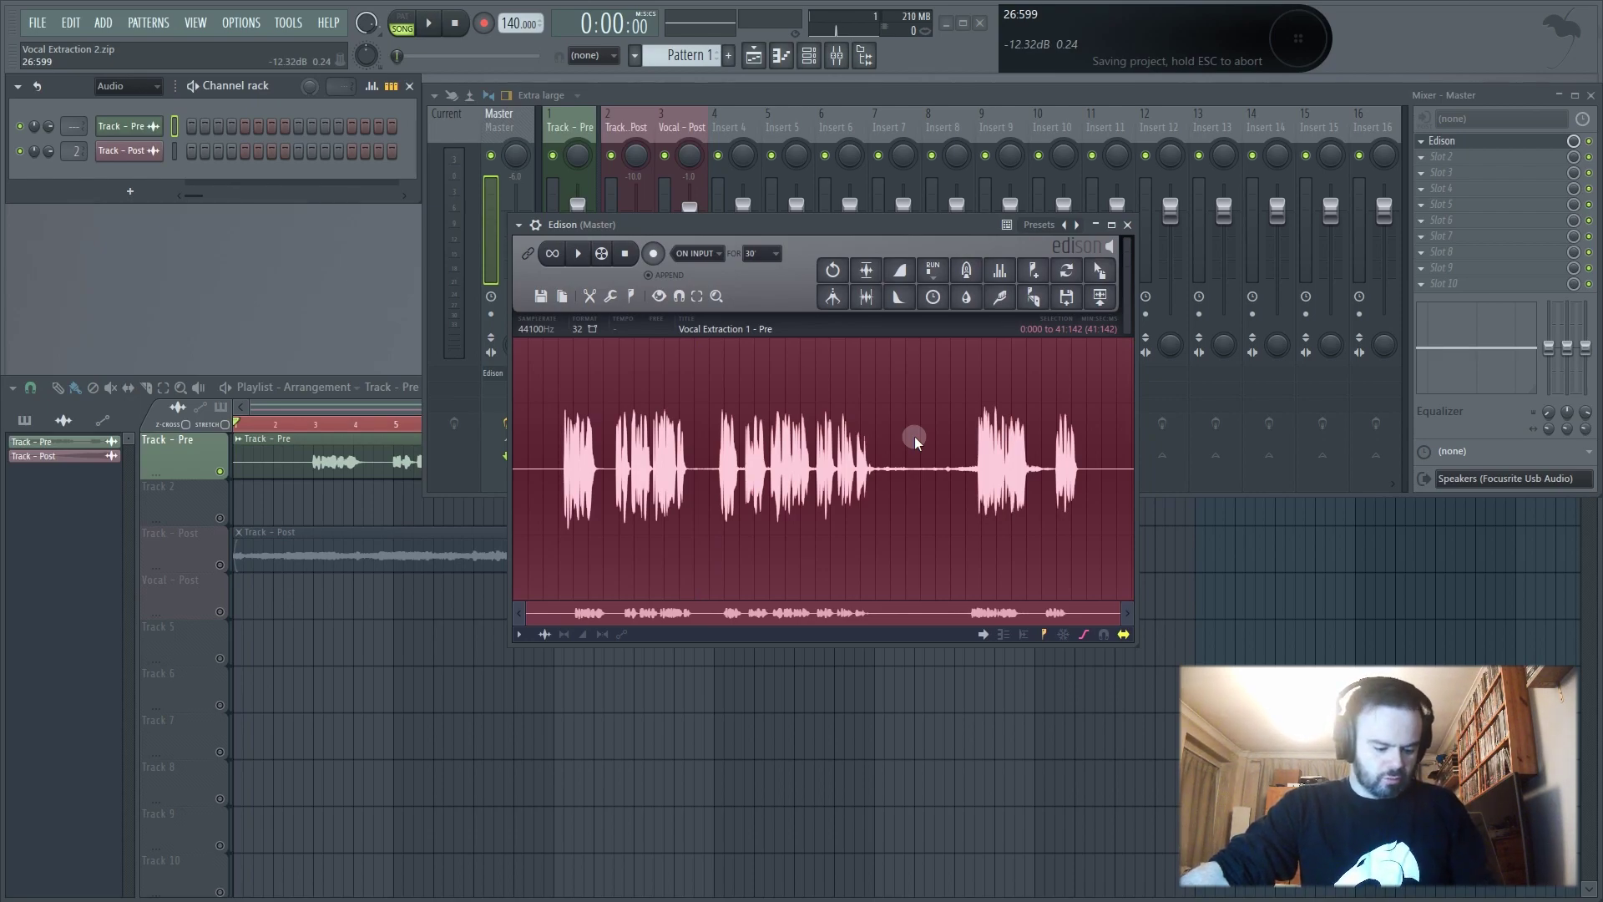
key(ctrl+z)
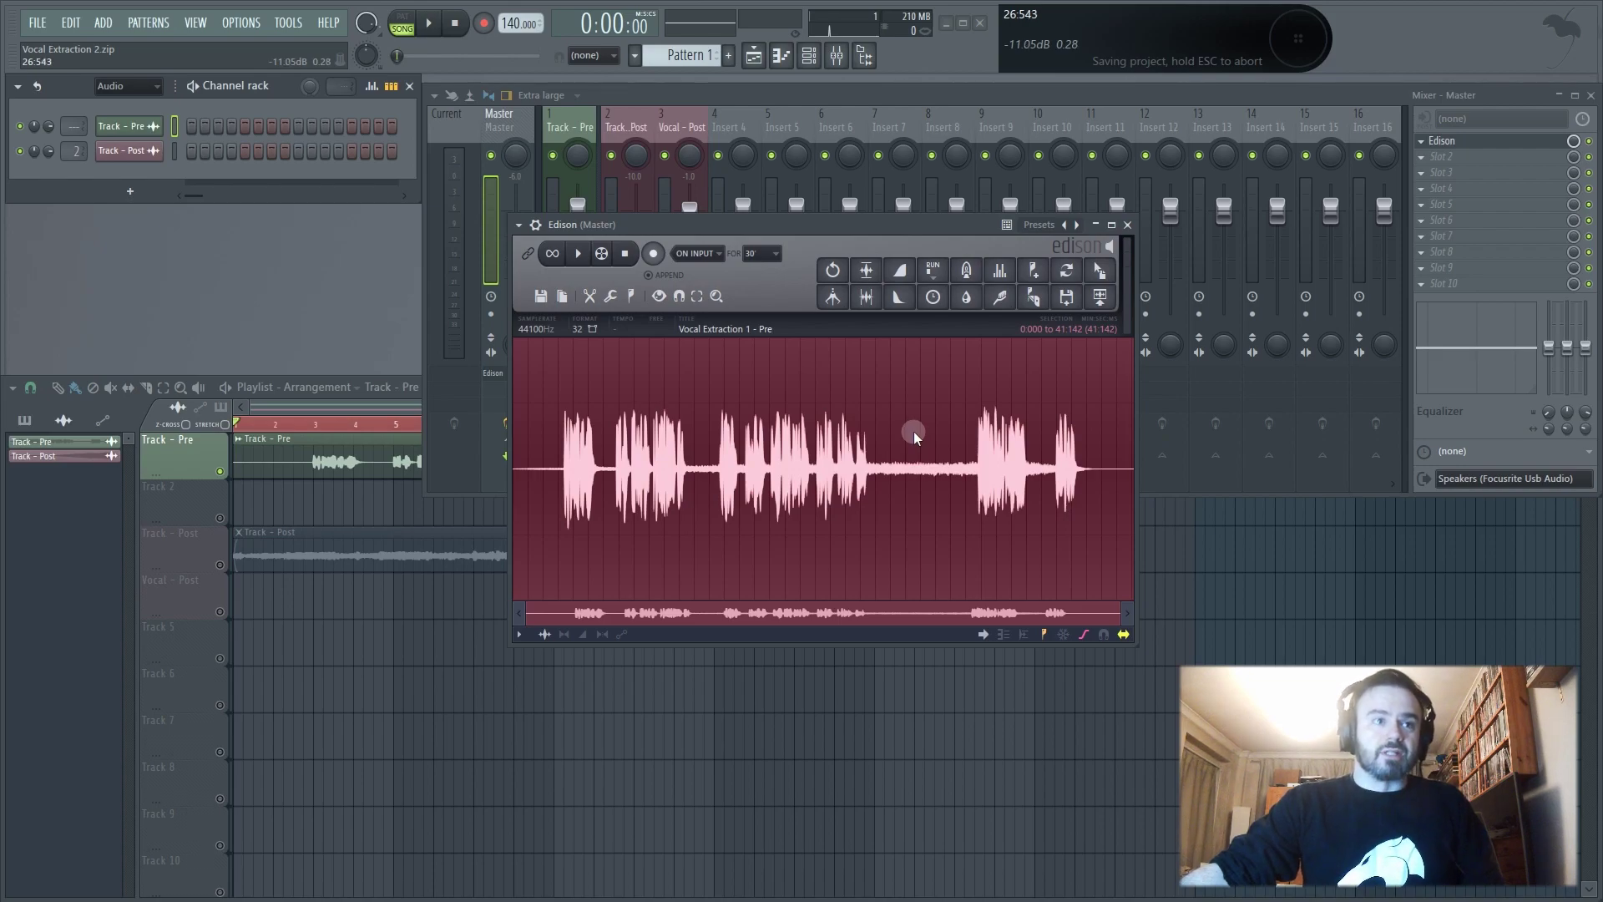
Re-run Clean up (denoise) on the whole vocal with Amount raised to 29.8
right_click(913, 431)
click(935, 455)
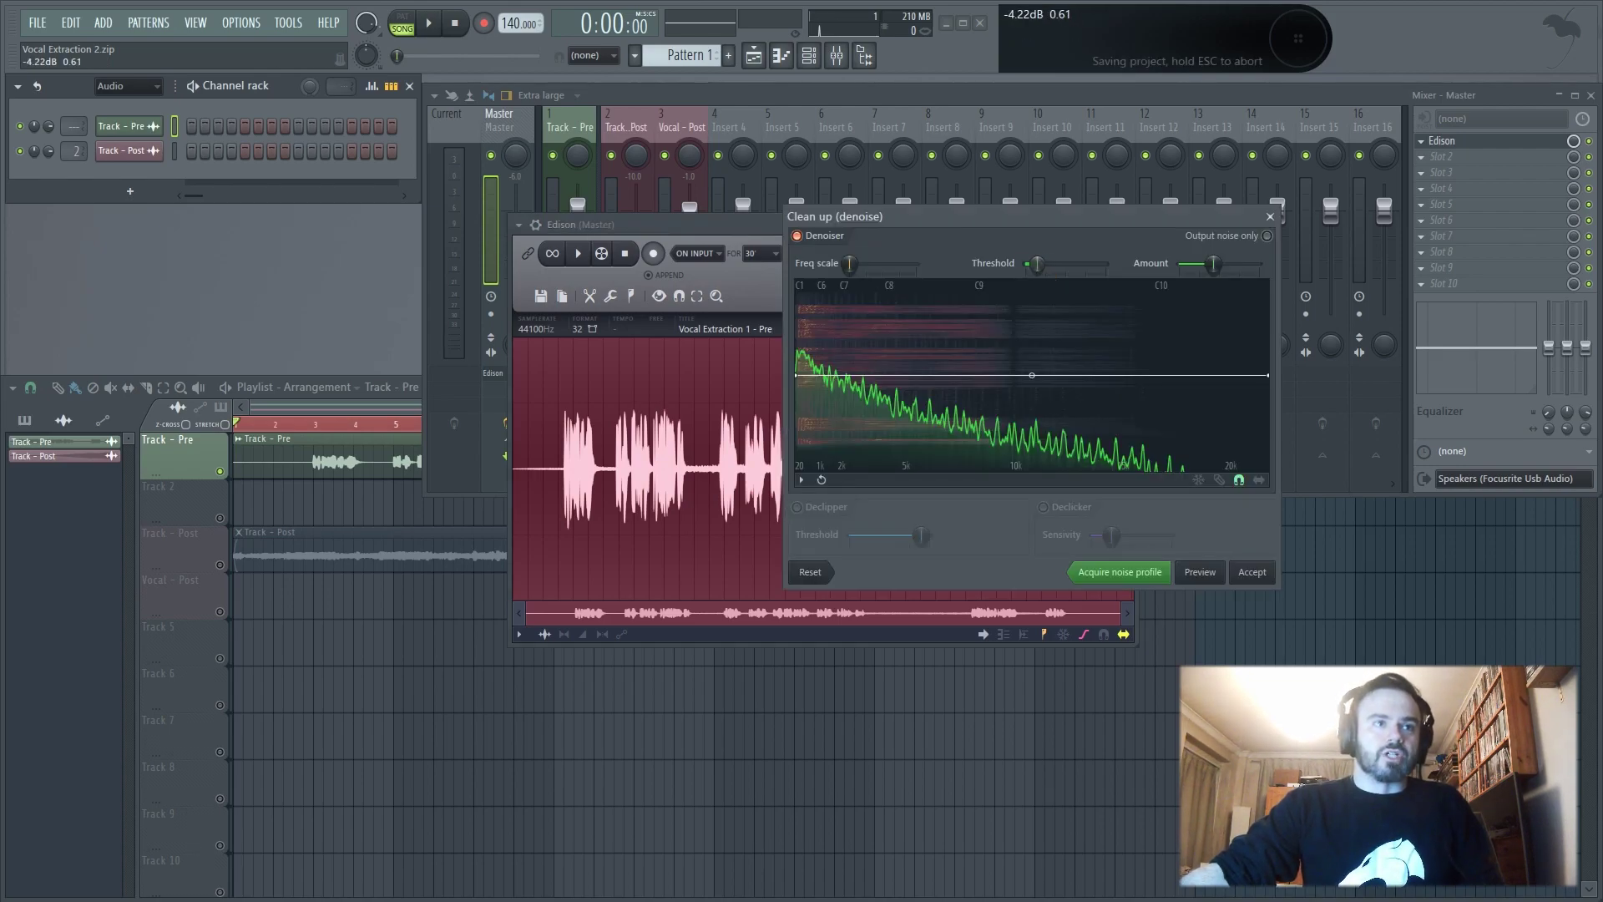
drag(1172, 254, 1172, 238)
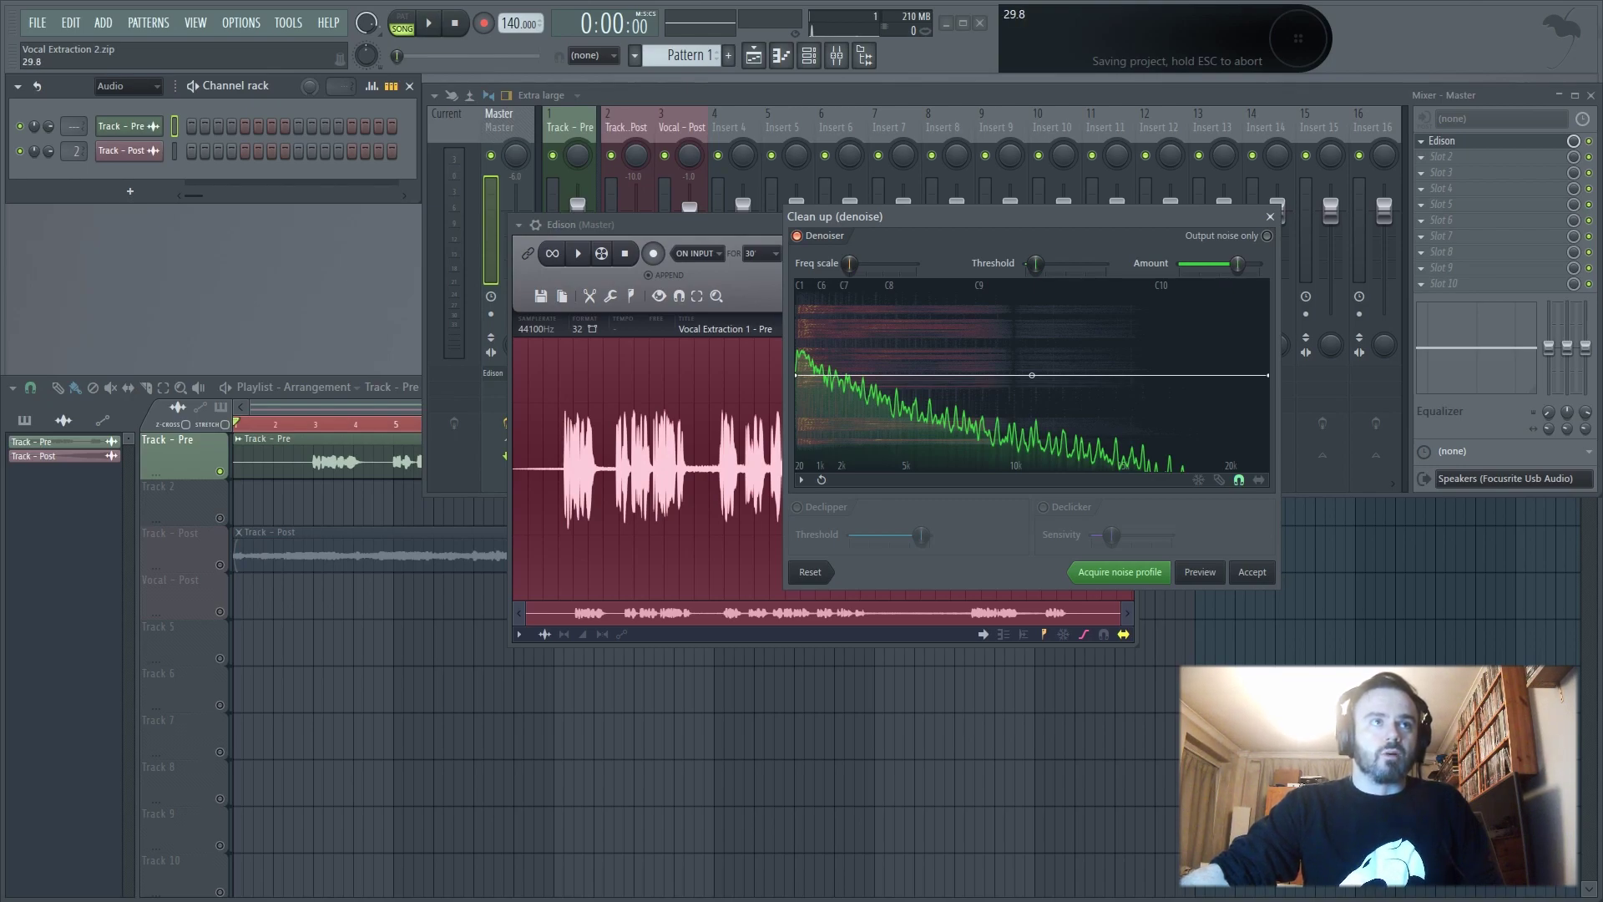
click(1252, 574)
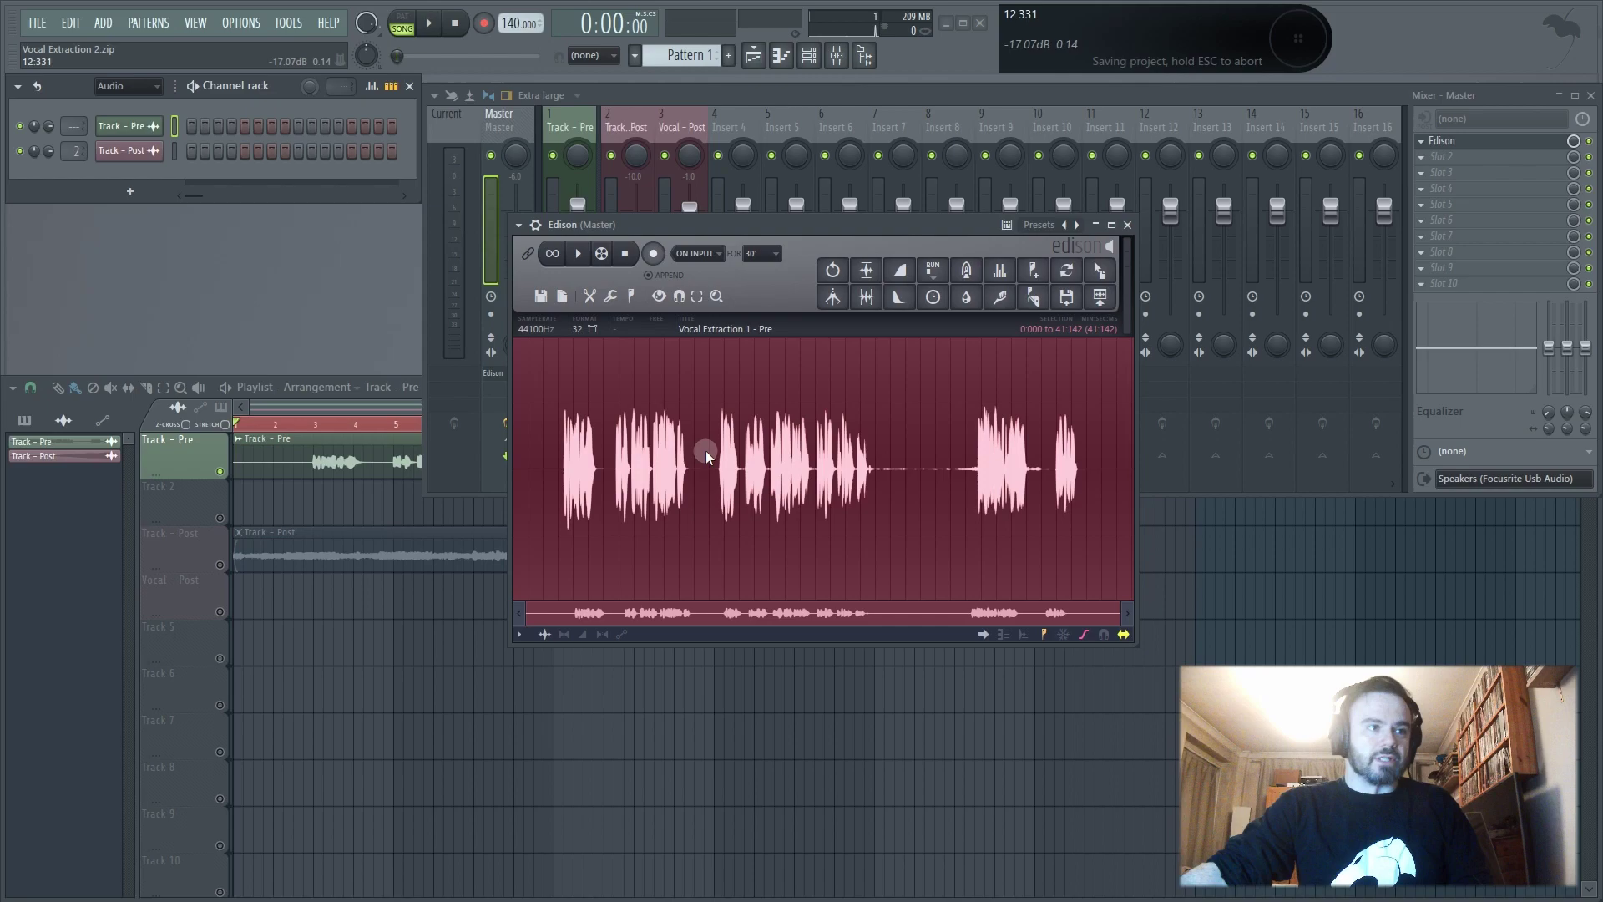
Play back the stronger-denoised vocal, then undo that clean-up
key(space)
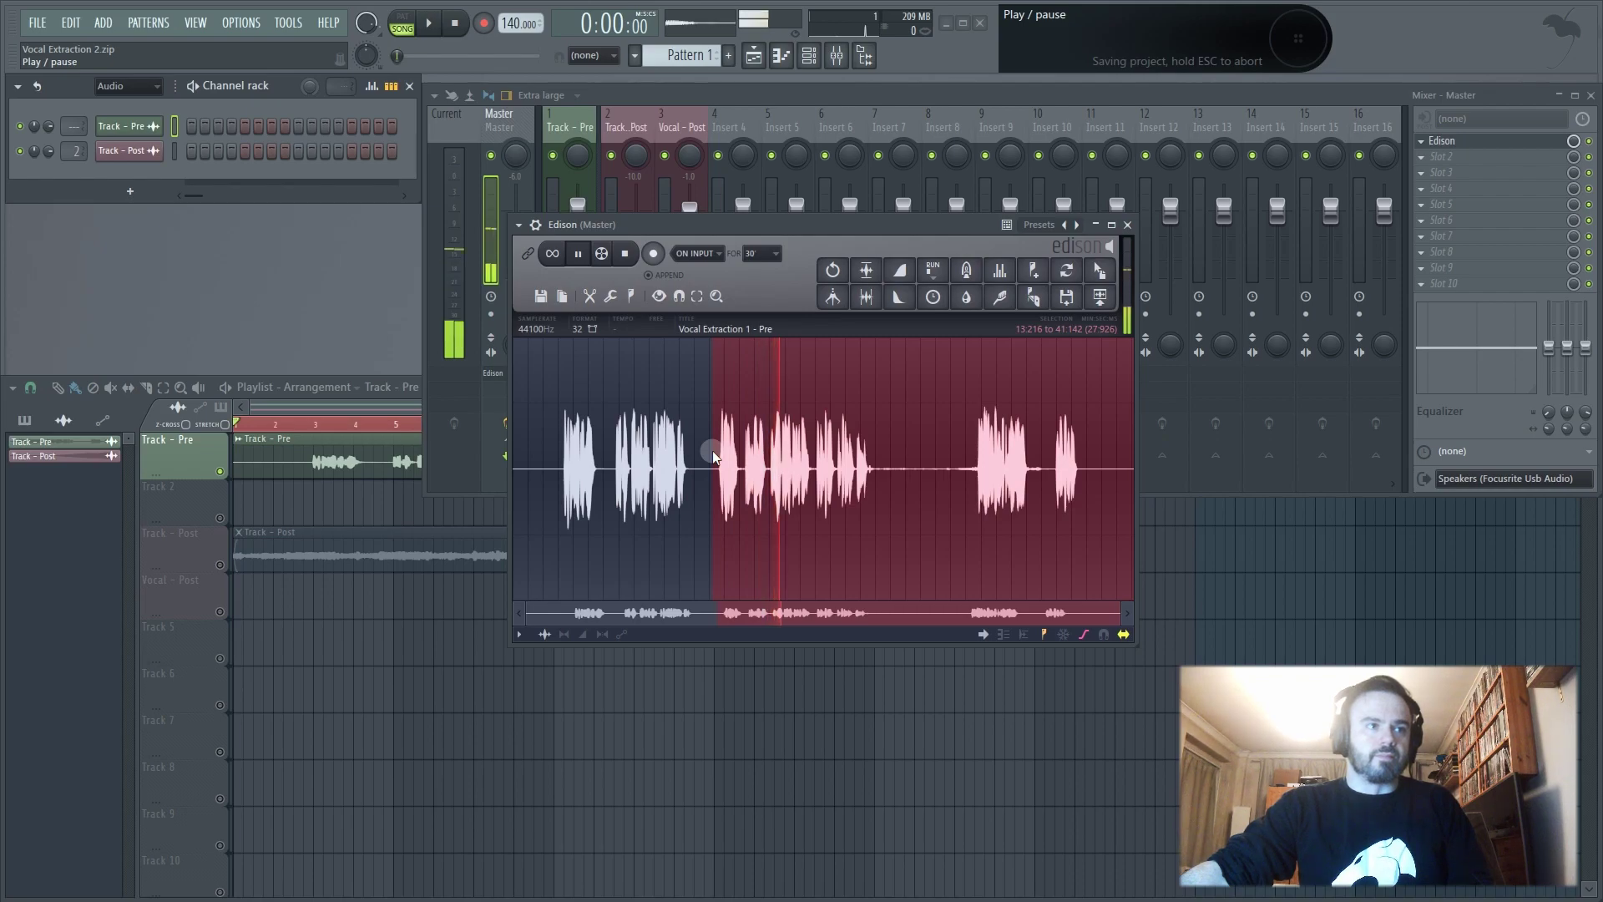
key(space)
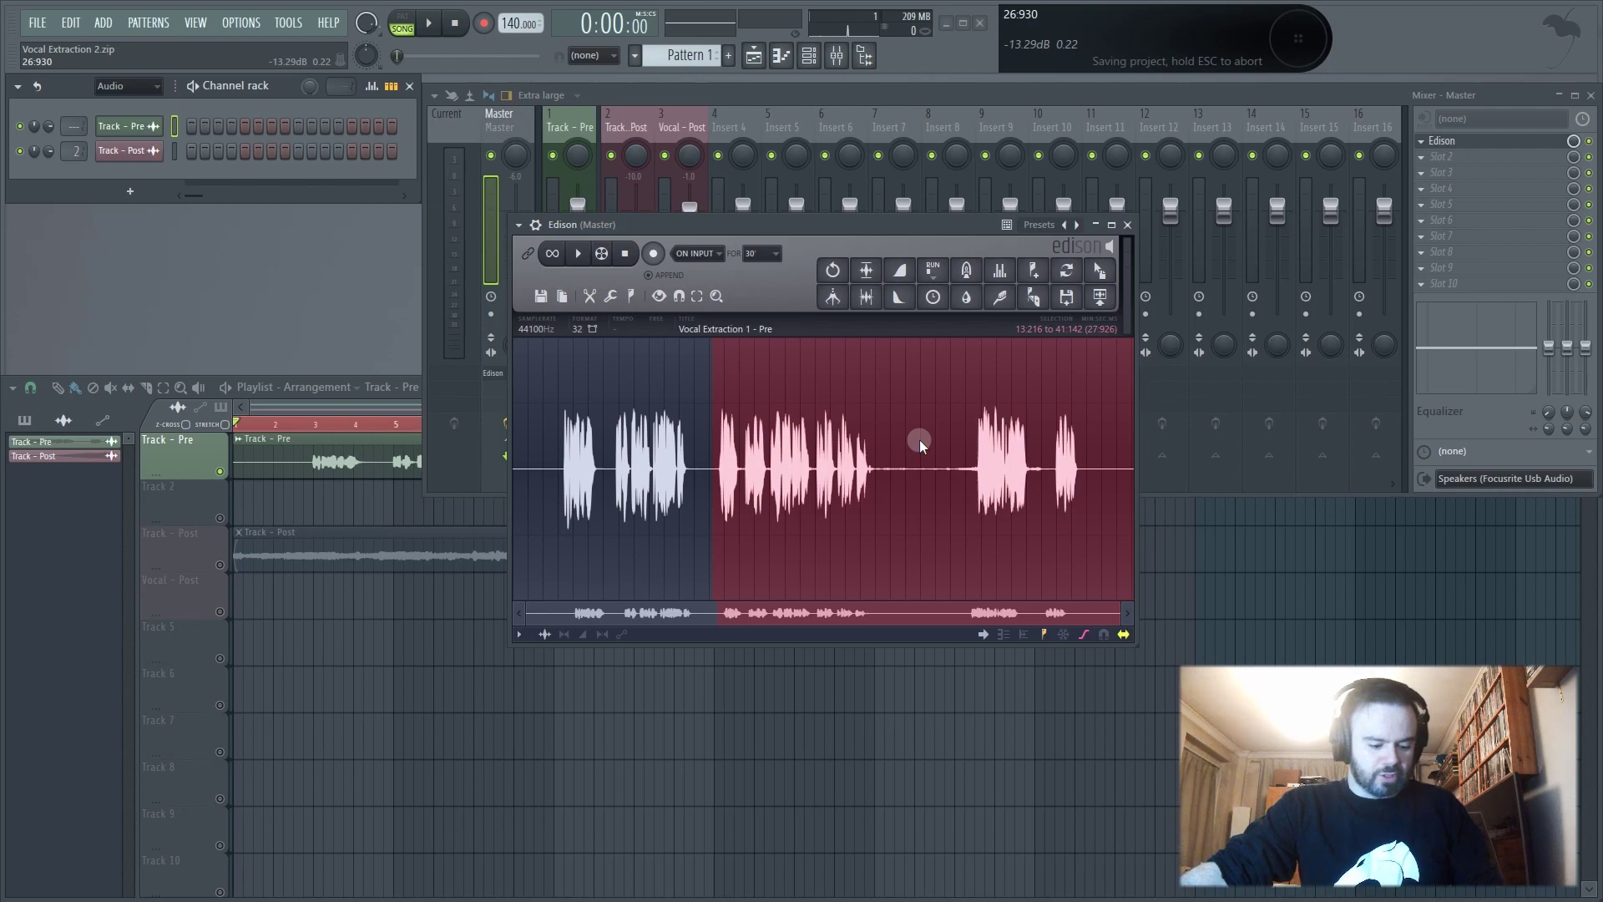
key(ctrl+z)
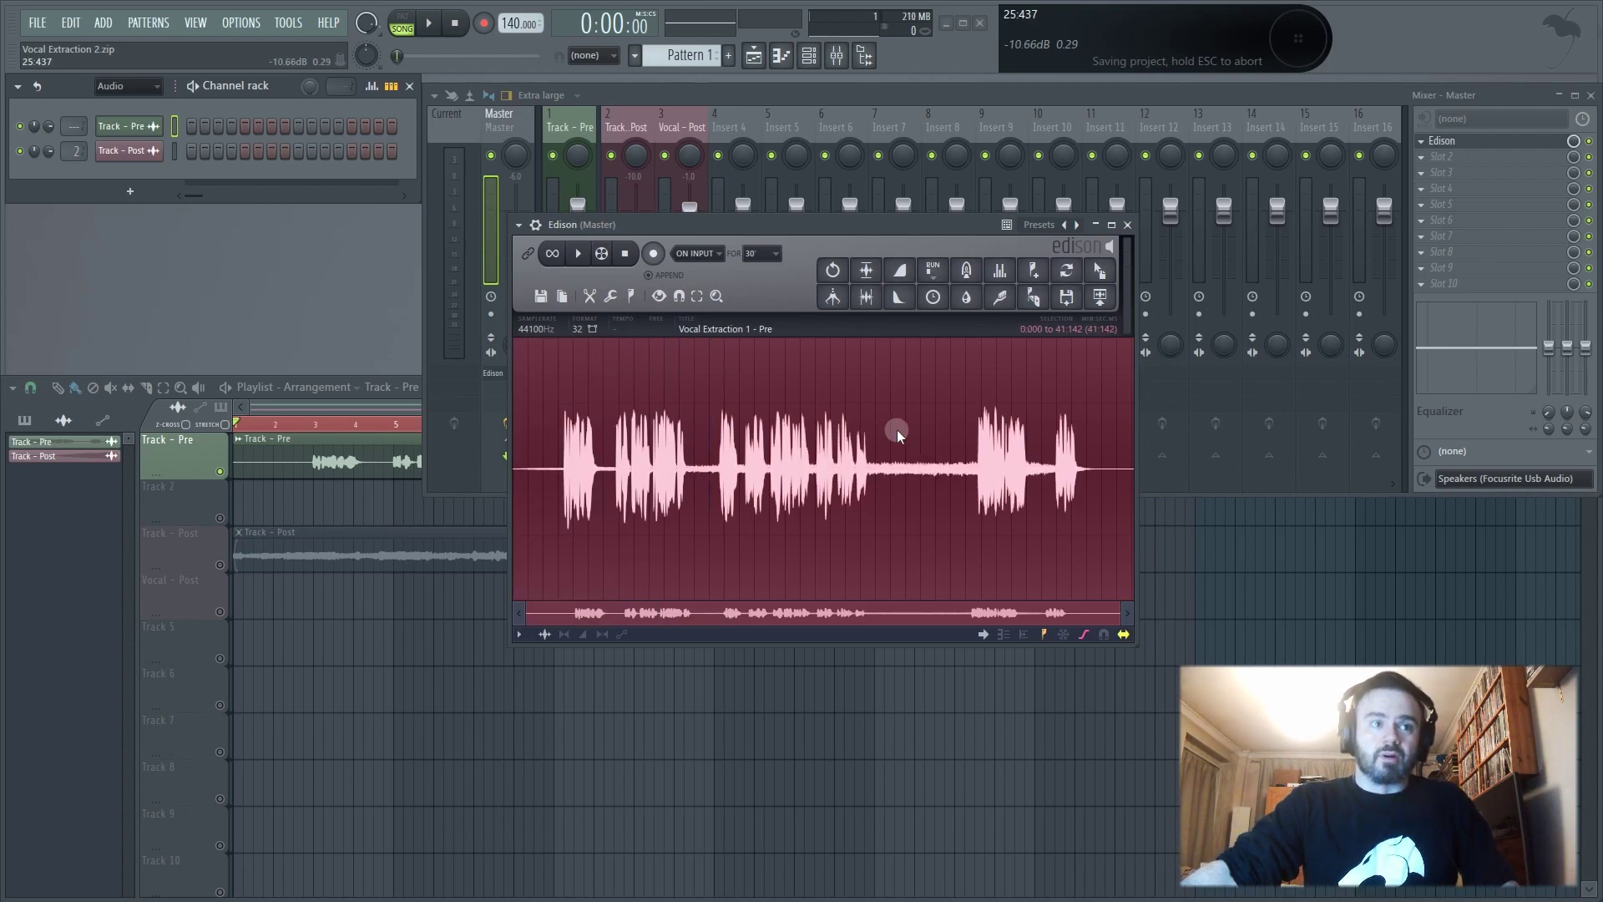
Re-run the denoiser with threshold -5.52 dB and Amount turned fully up
right_click(897, 430)
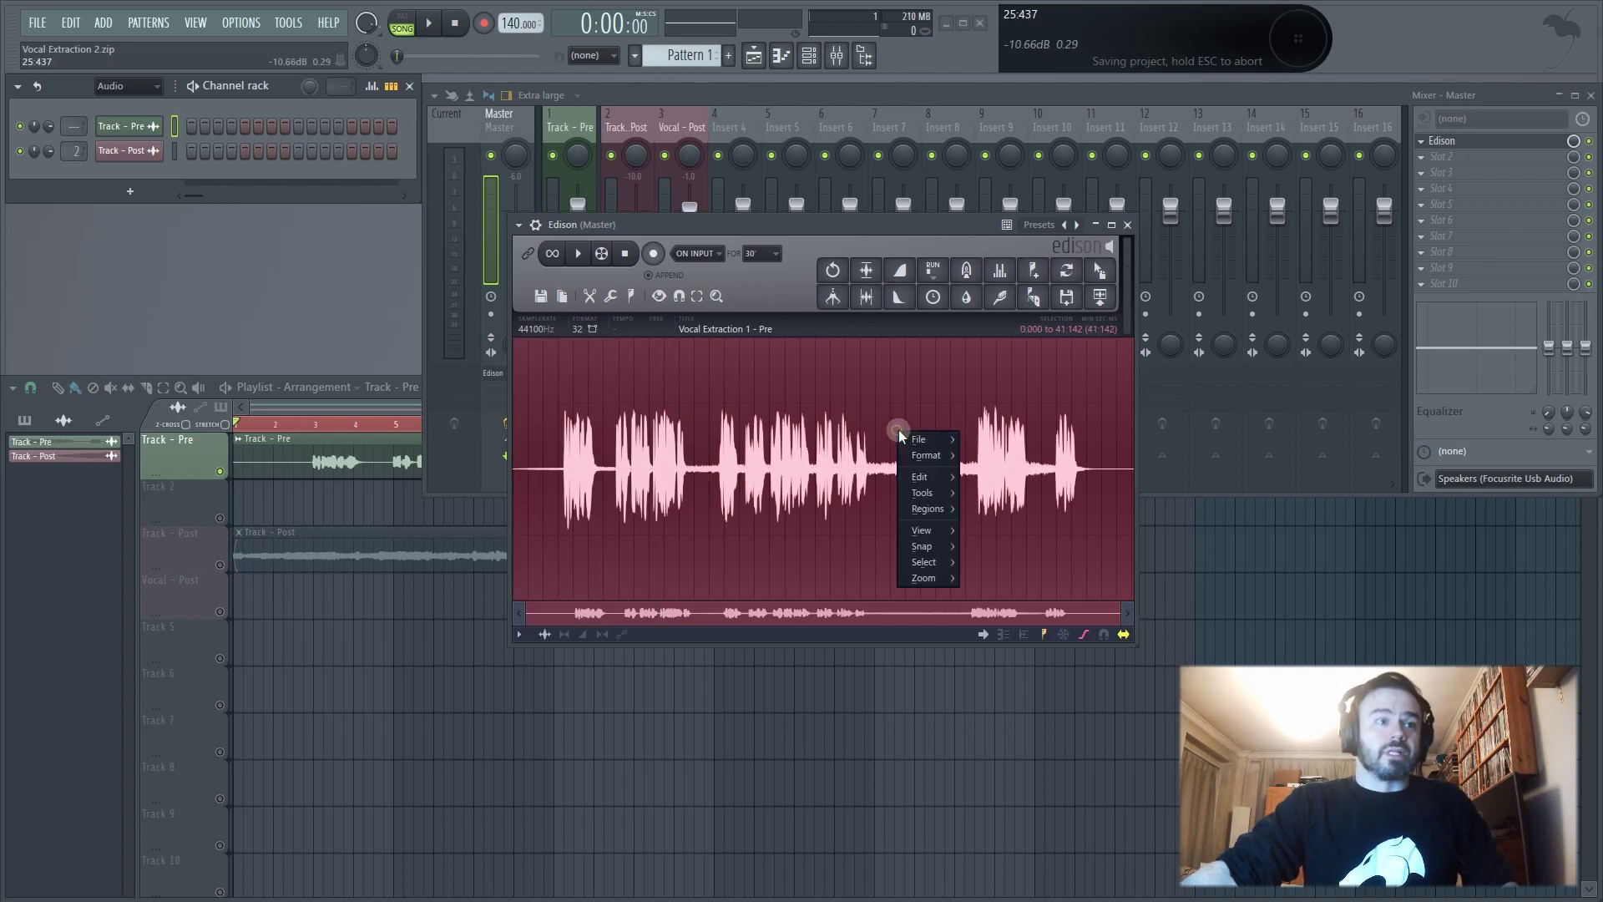
mouse_move(940, 489)
mouse_move(1105, 498)
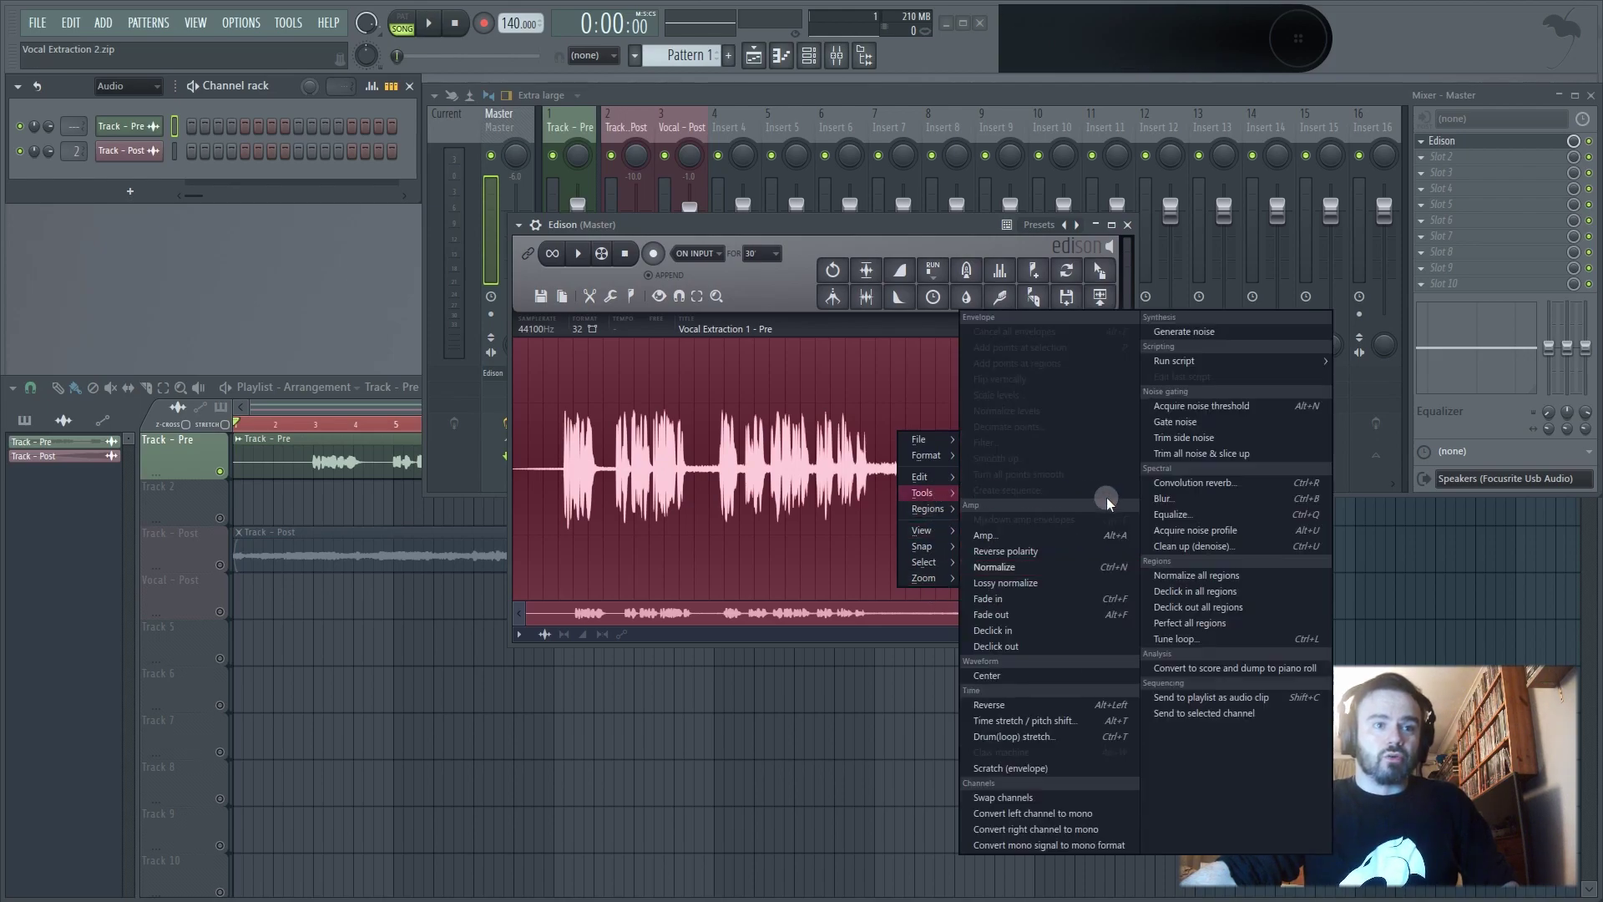
click(1205, 548)
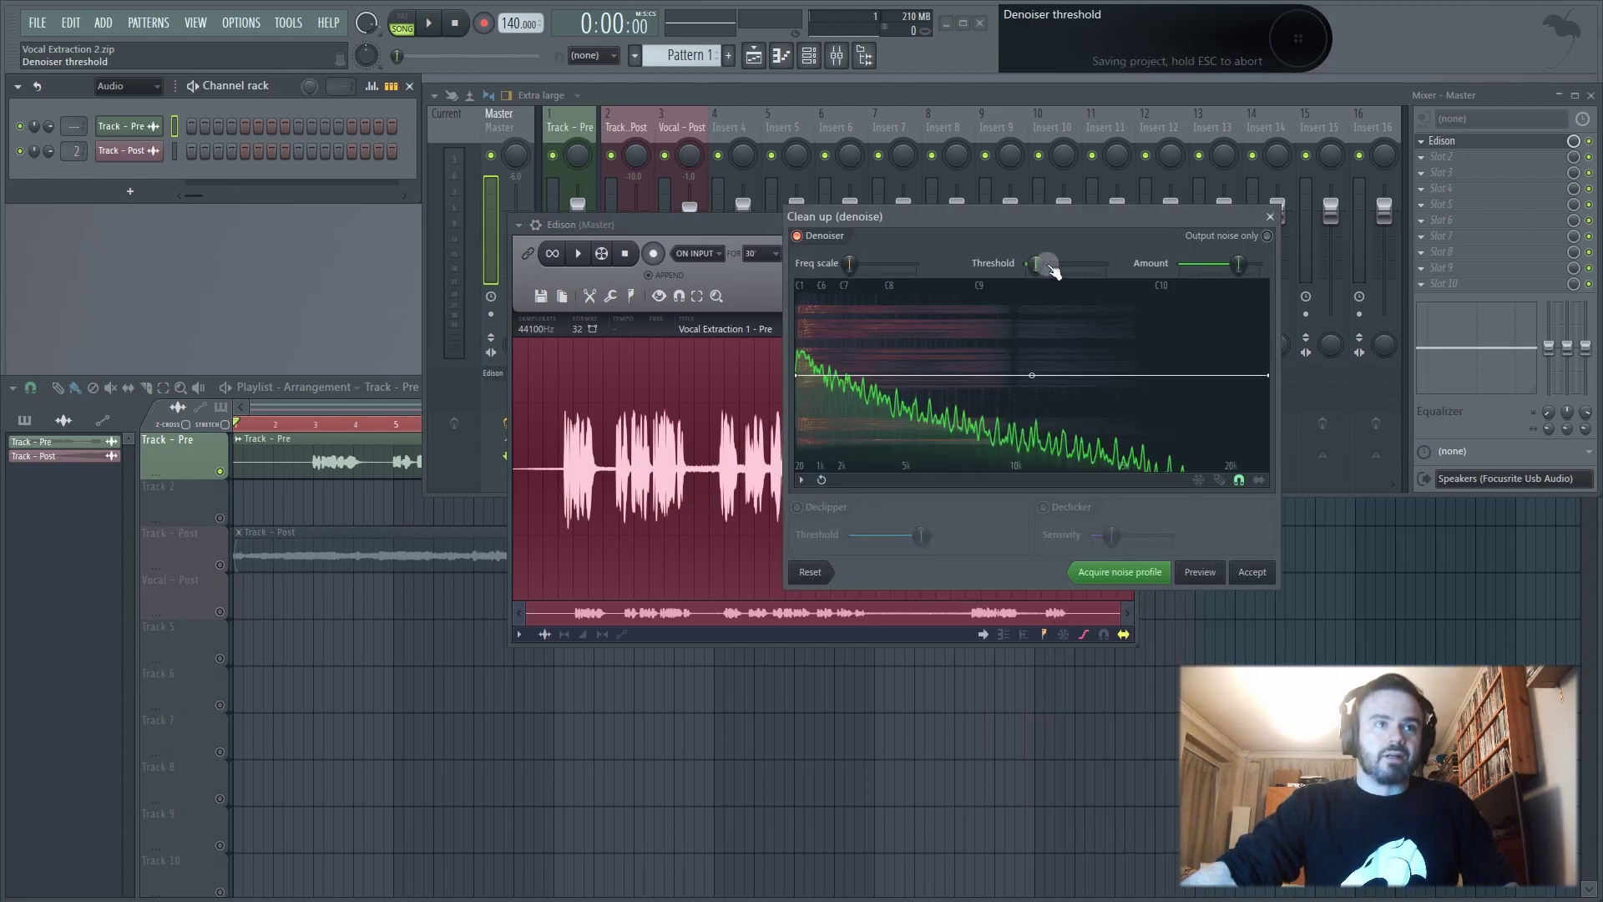
drag(1036, 266, 1036, 267)
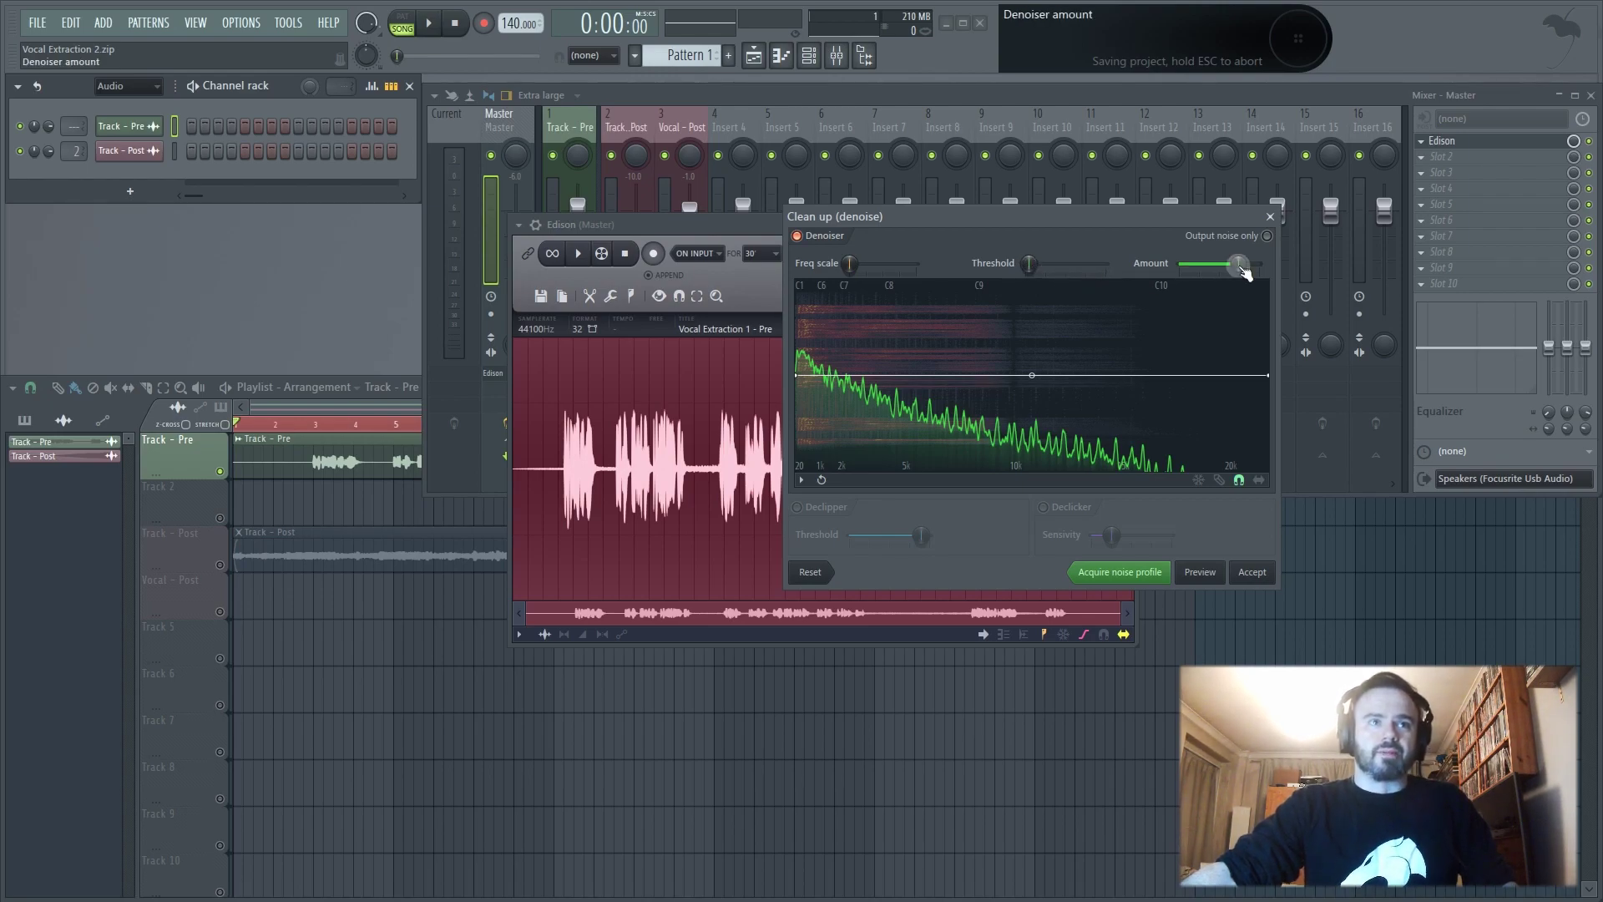
drag(1238, 264, 1259, 264)
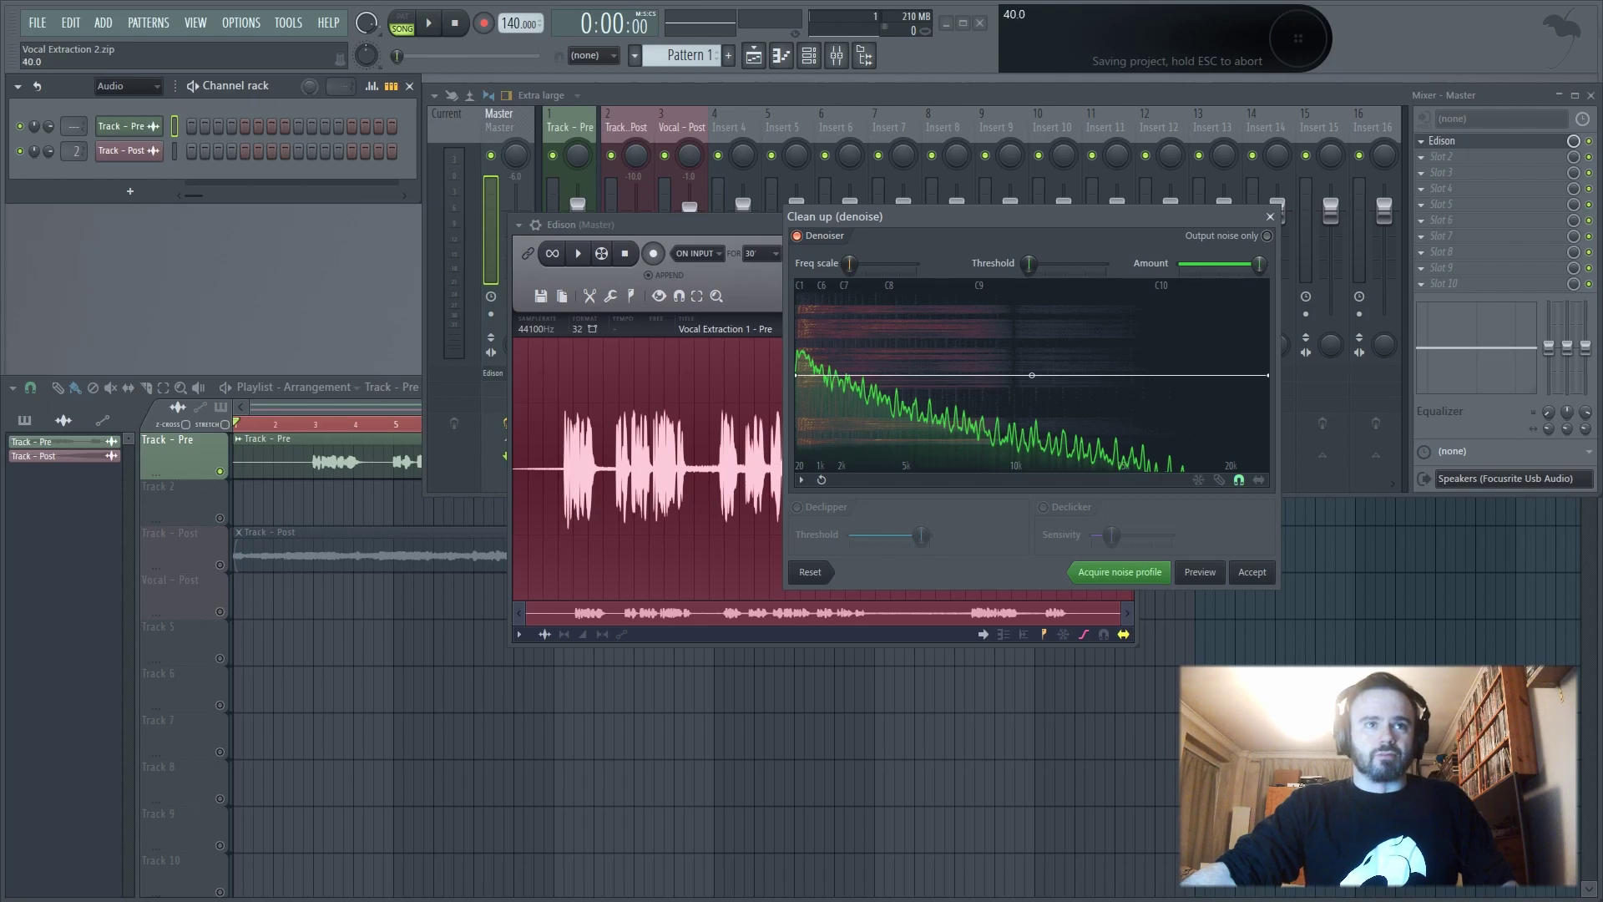
click(1252, 572)
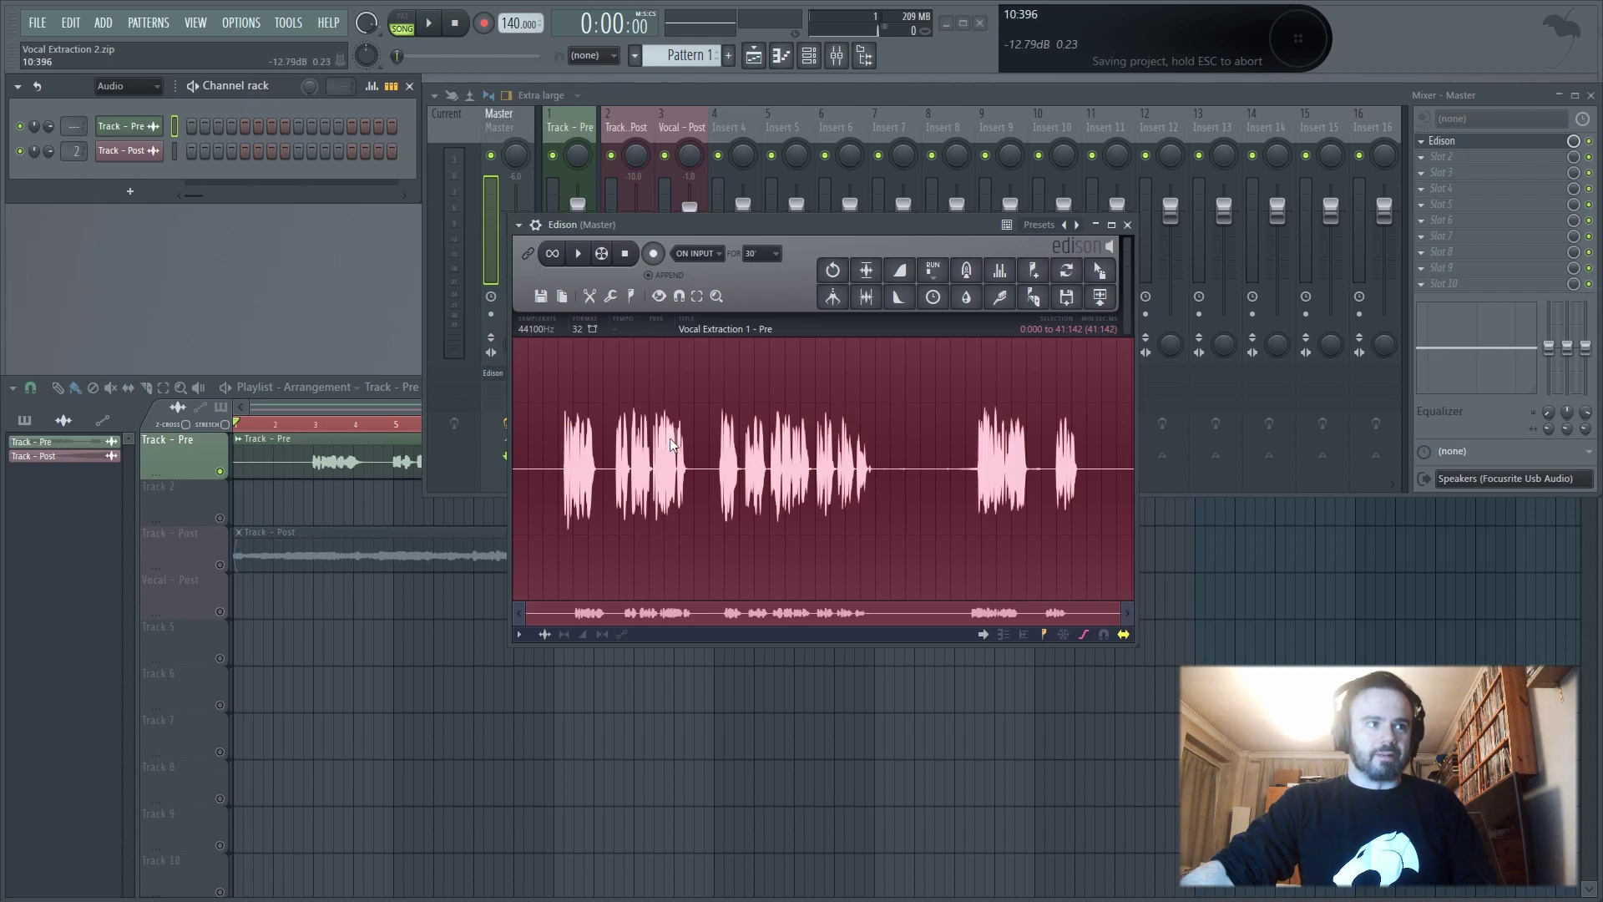
Preview the cleaned vocal from 13:161 to the end of the recording
click(711, 439)
key(space)
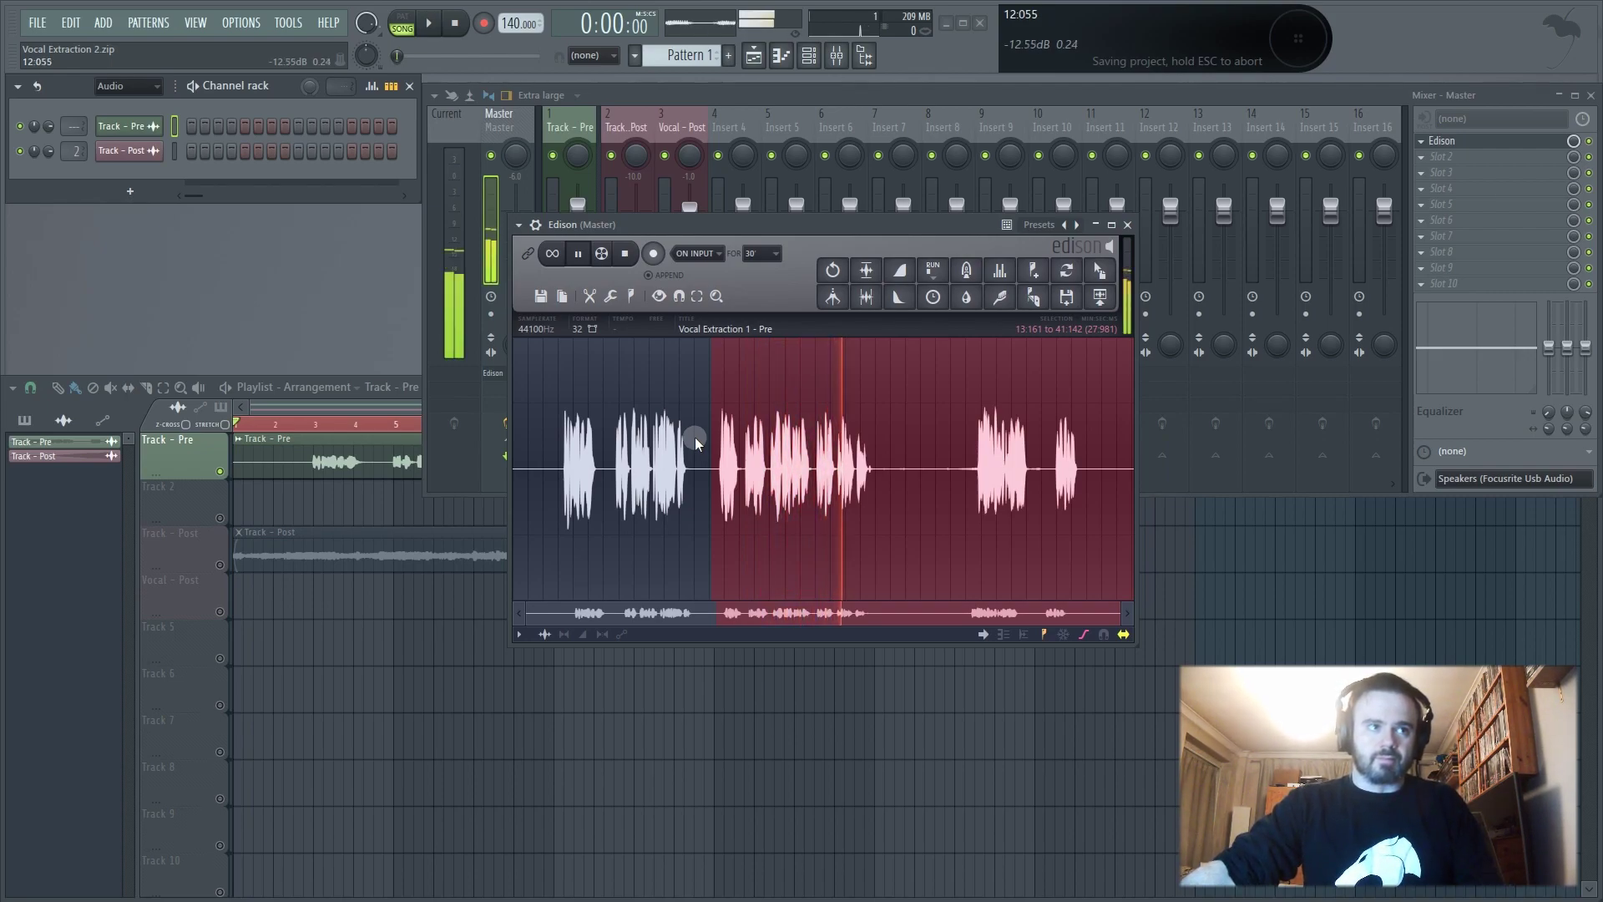
key(space)
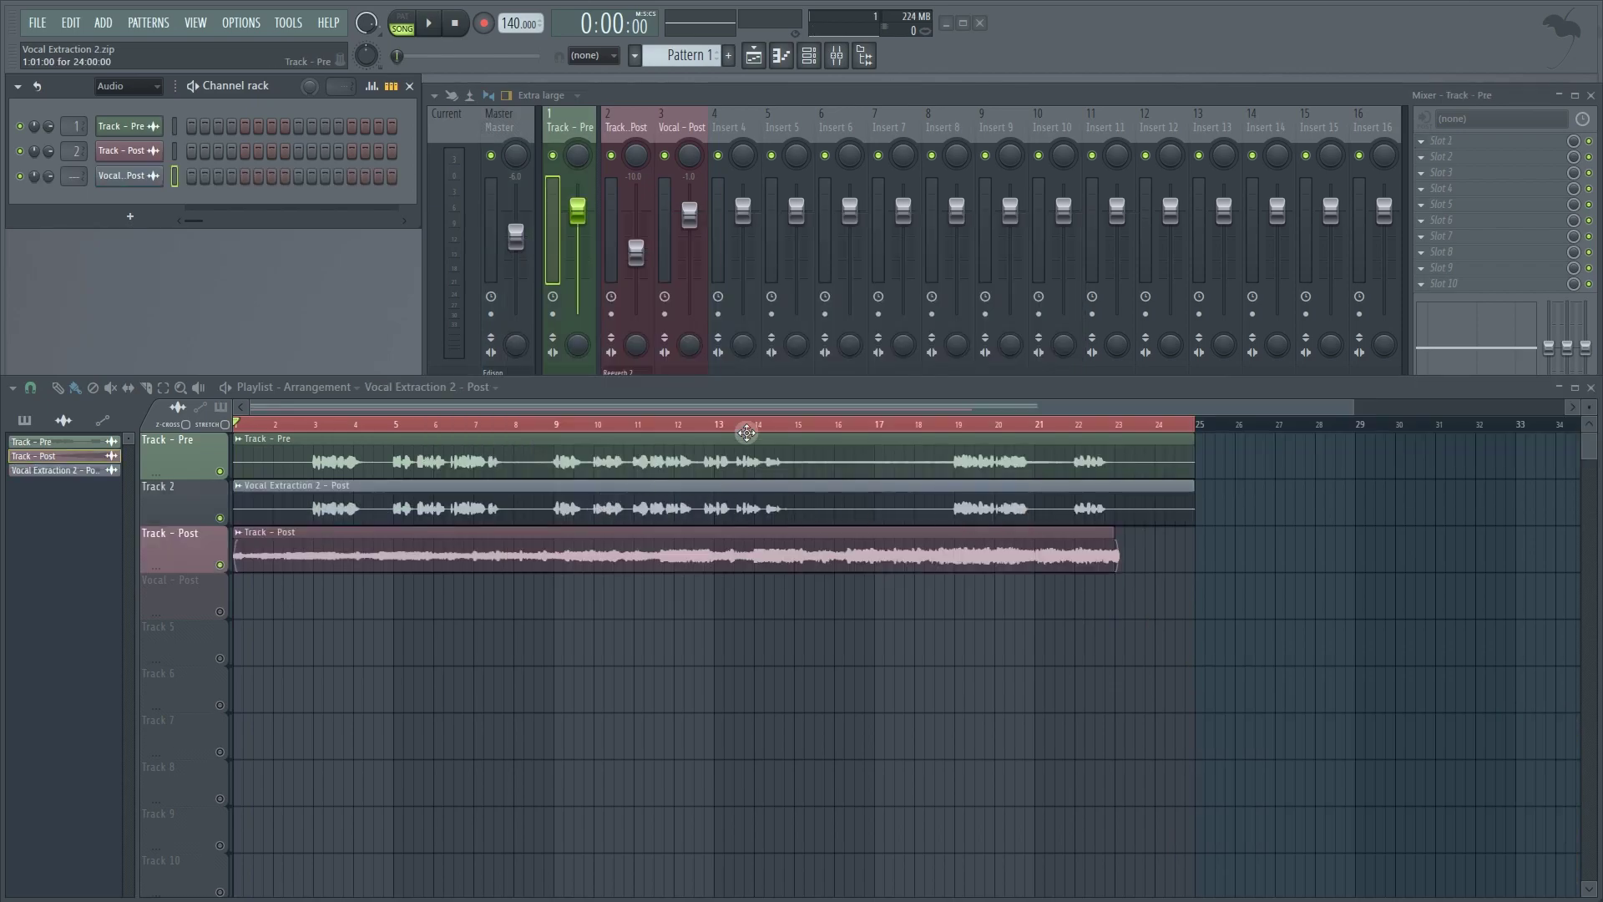
Enlarge playlist tracks, mute Track - Pre, and route Vocal Extraction 2 - Post to insert 3
drag(1593, 409, 1591, 412)
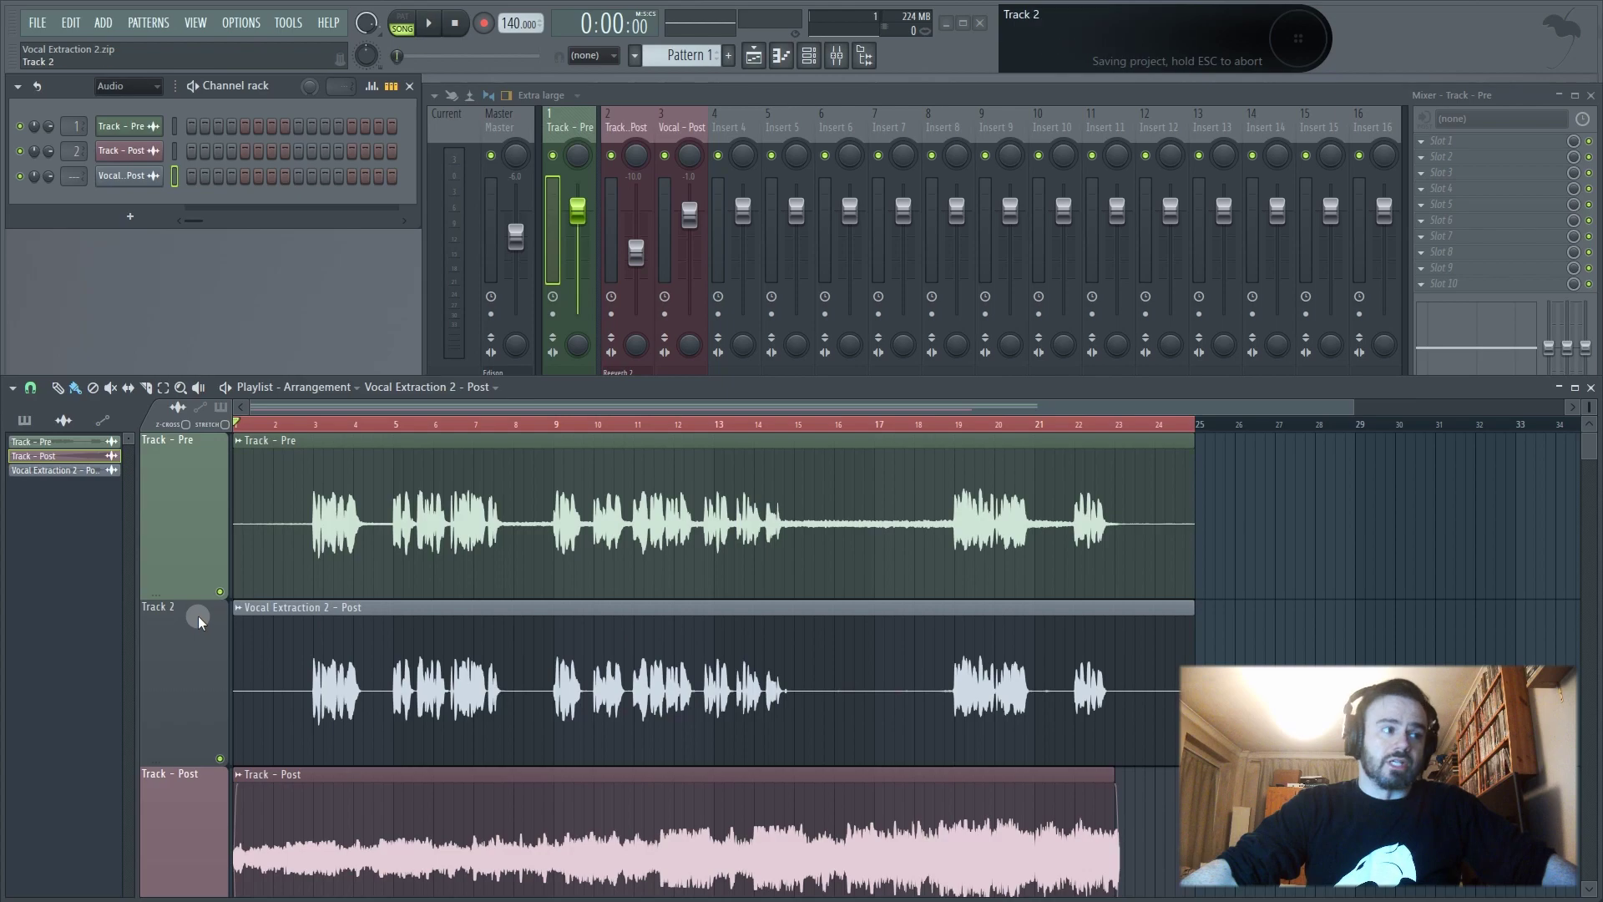
click(219, 592)
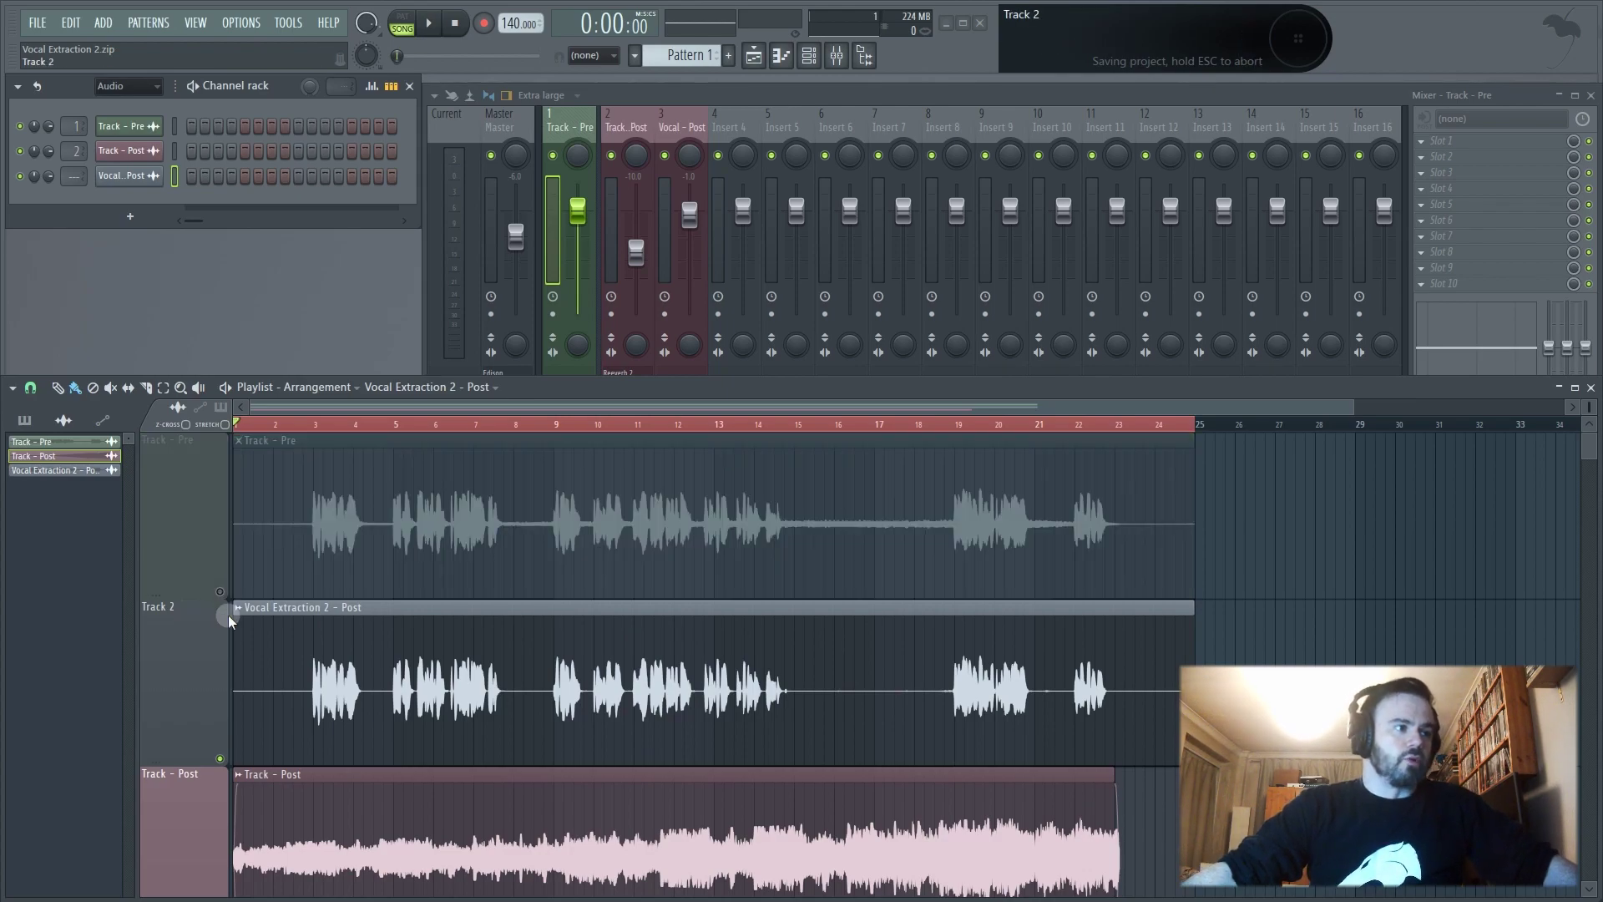
click(238, 607)
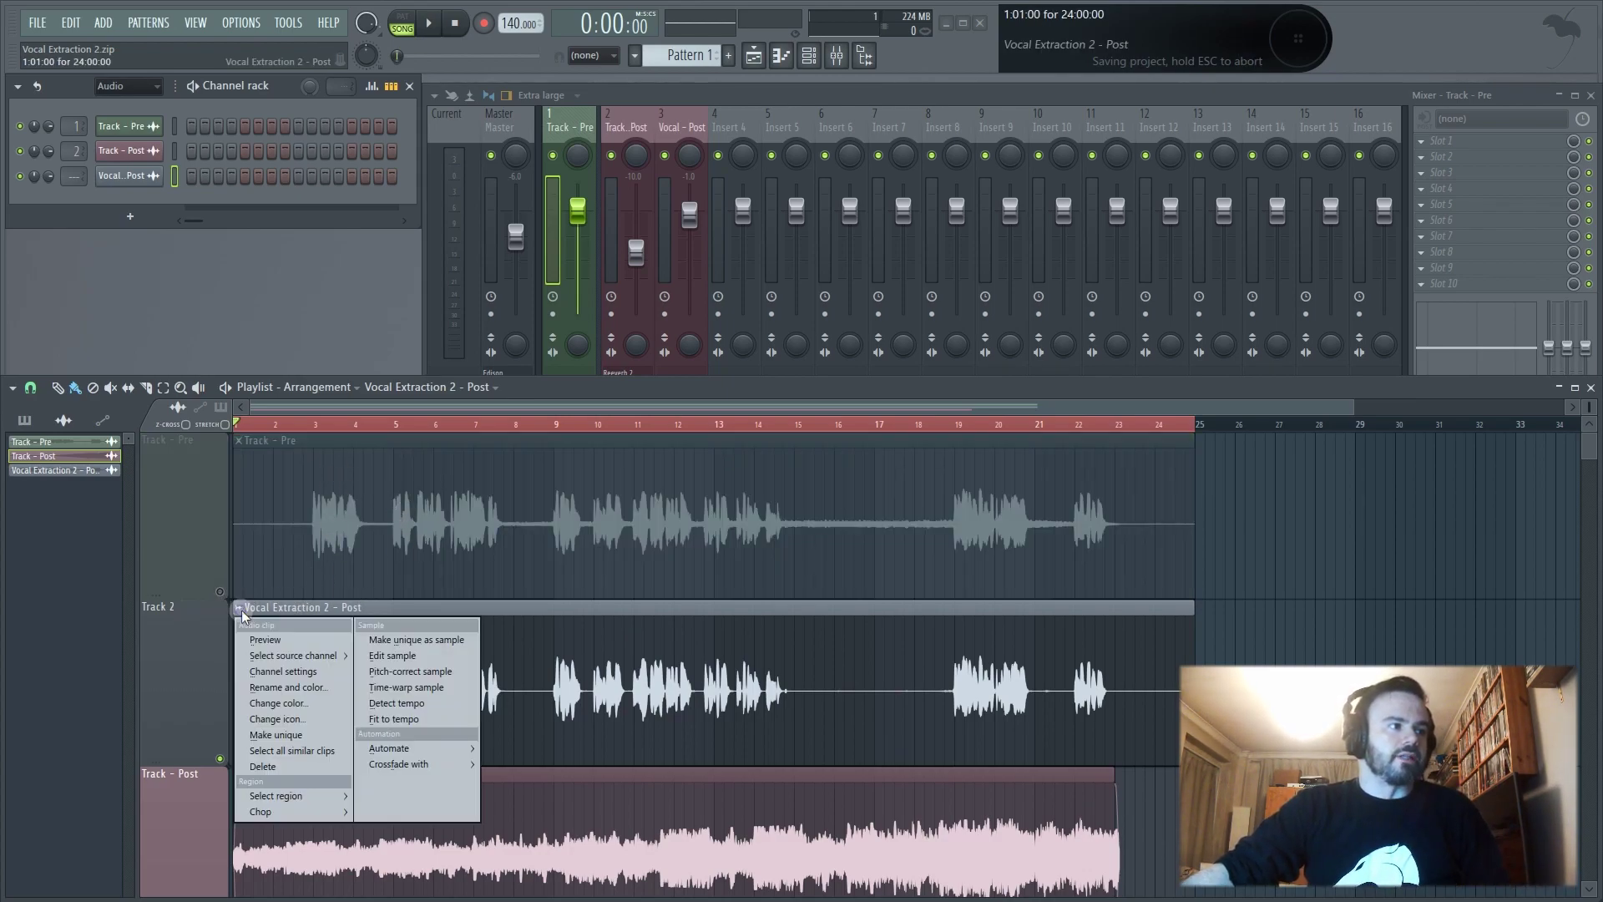
click(332, 671)
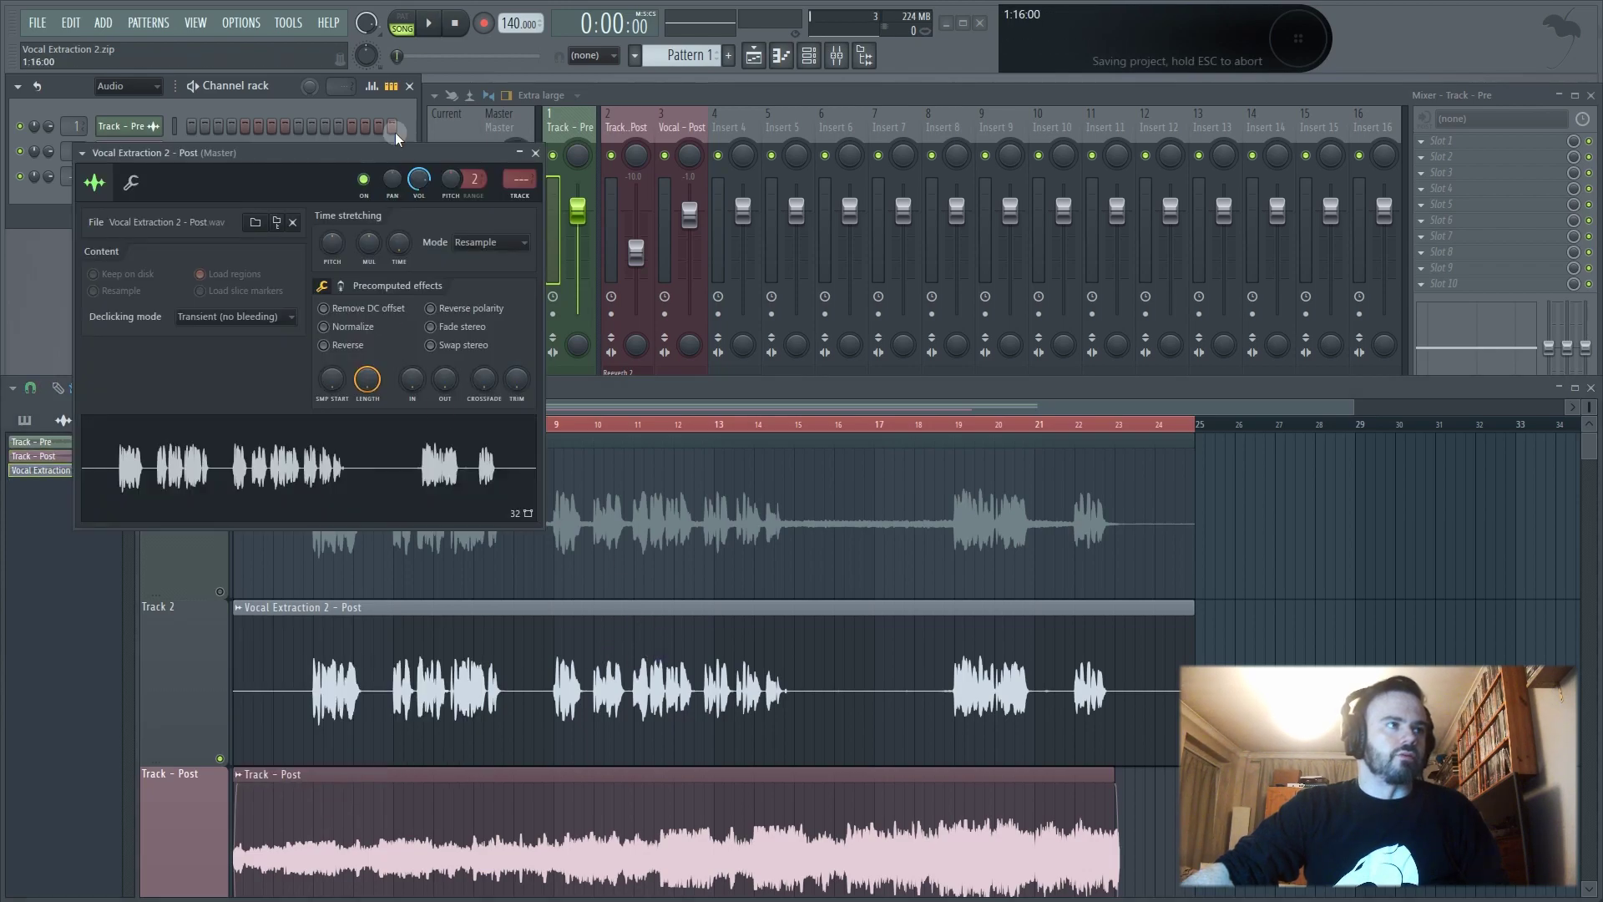
drag(520, 178, 520, 171)
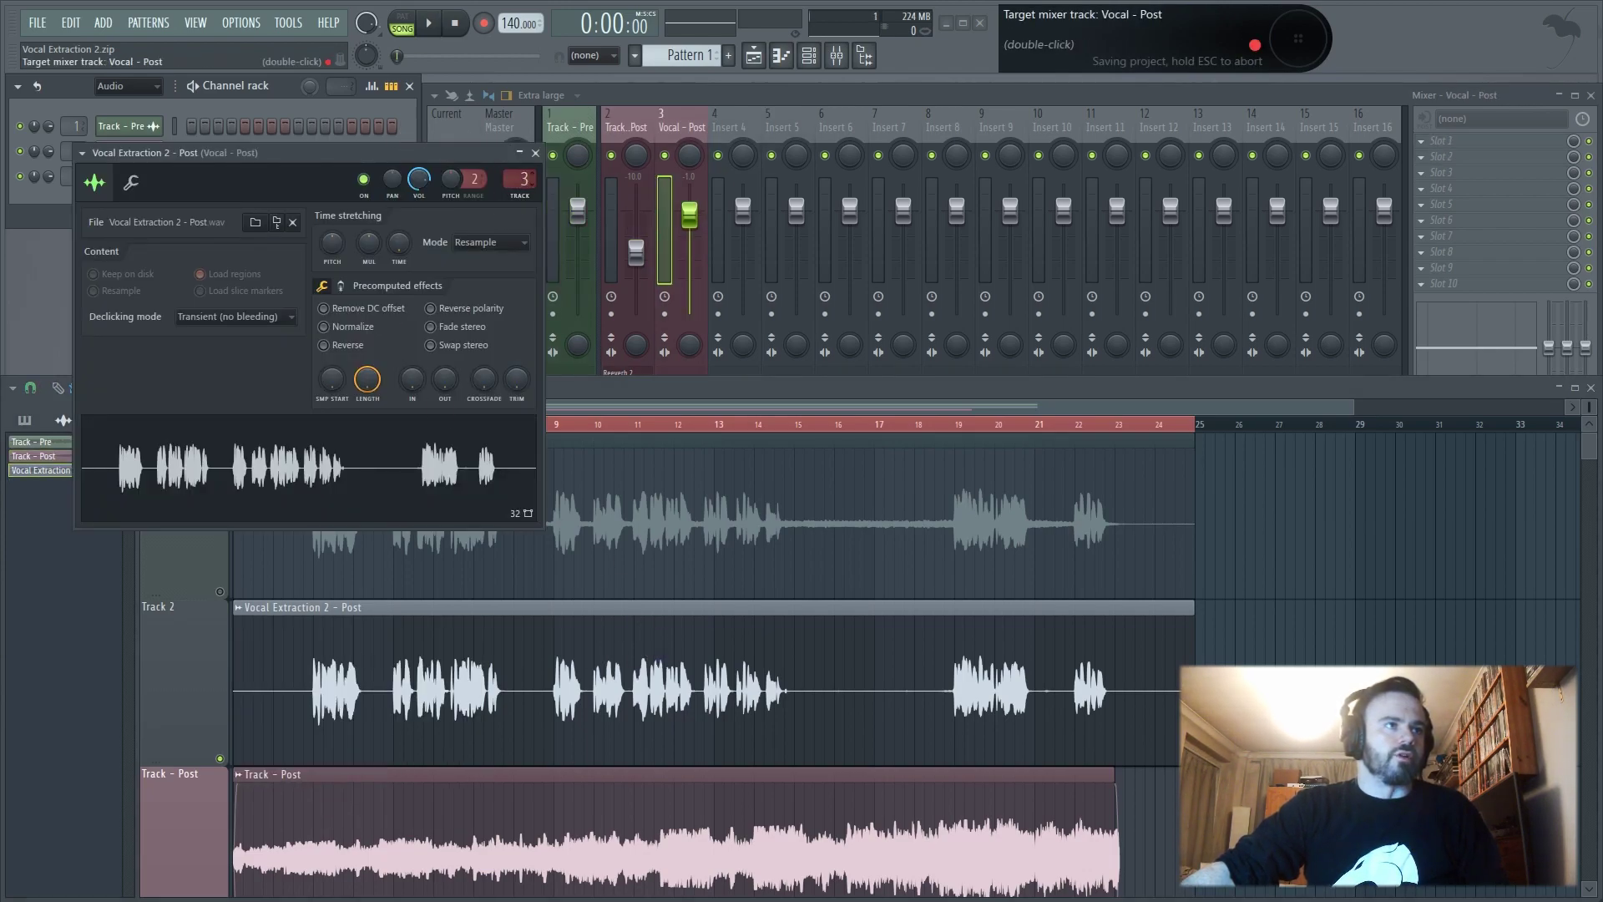
Keep the mixer track's name as Vocal - Post
click(184, 626)
right_click(706, 112)
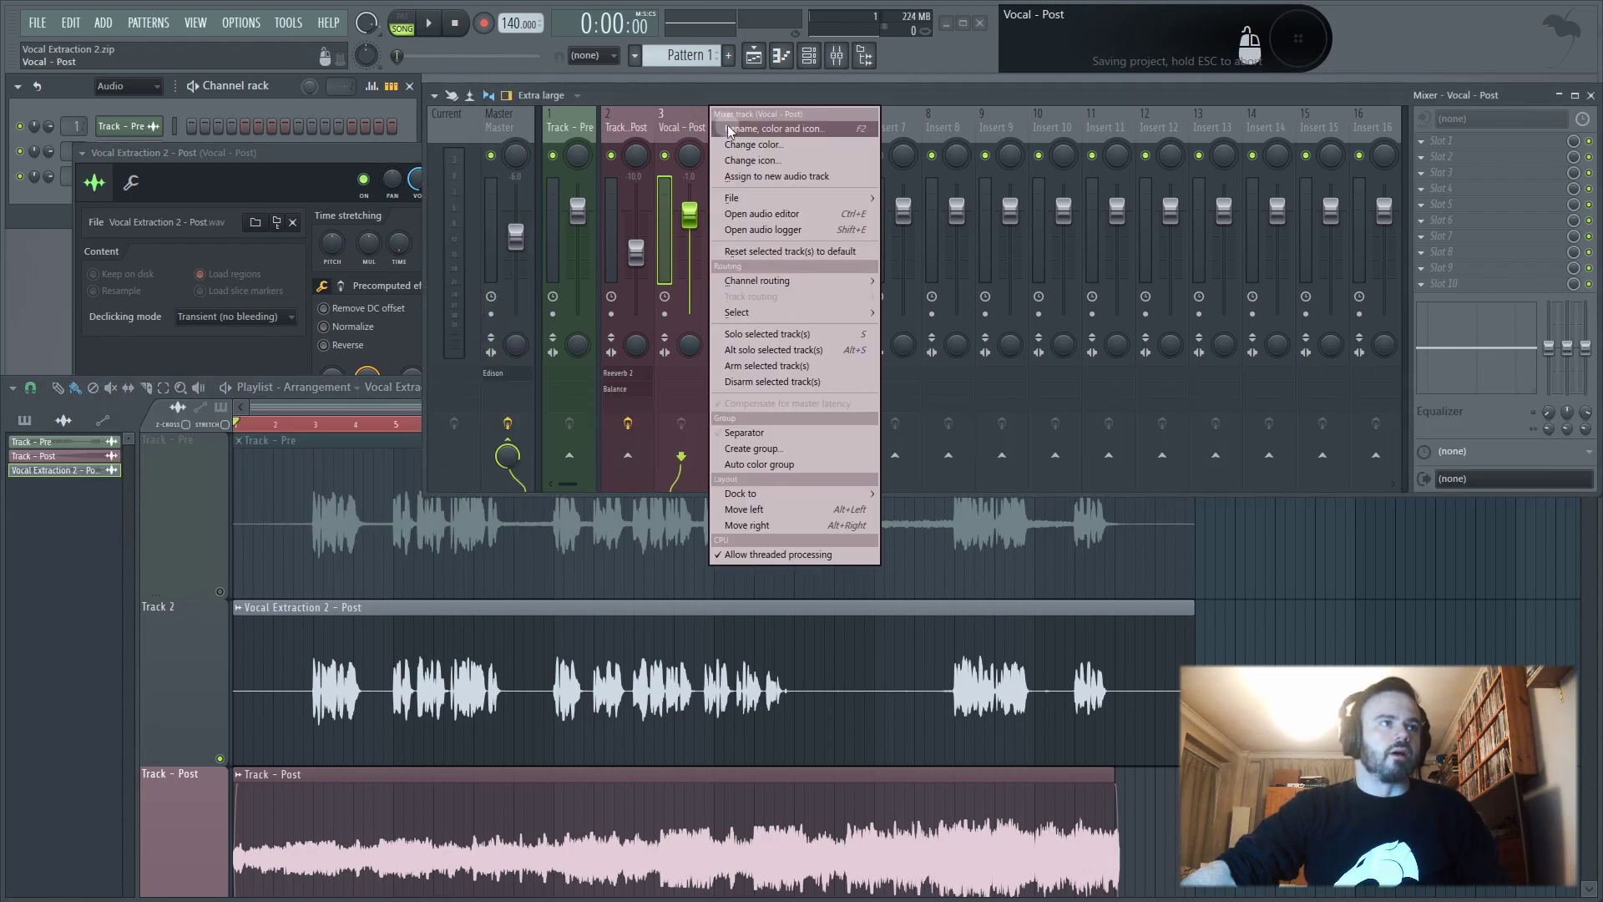
click(734, 123)
key(ctrl+c)
key(Return)
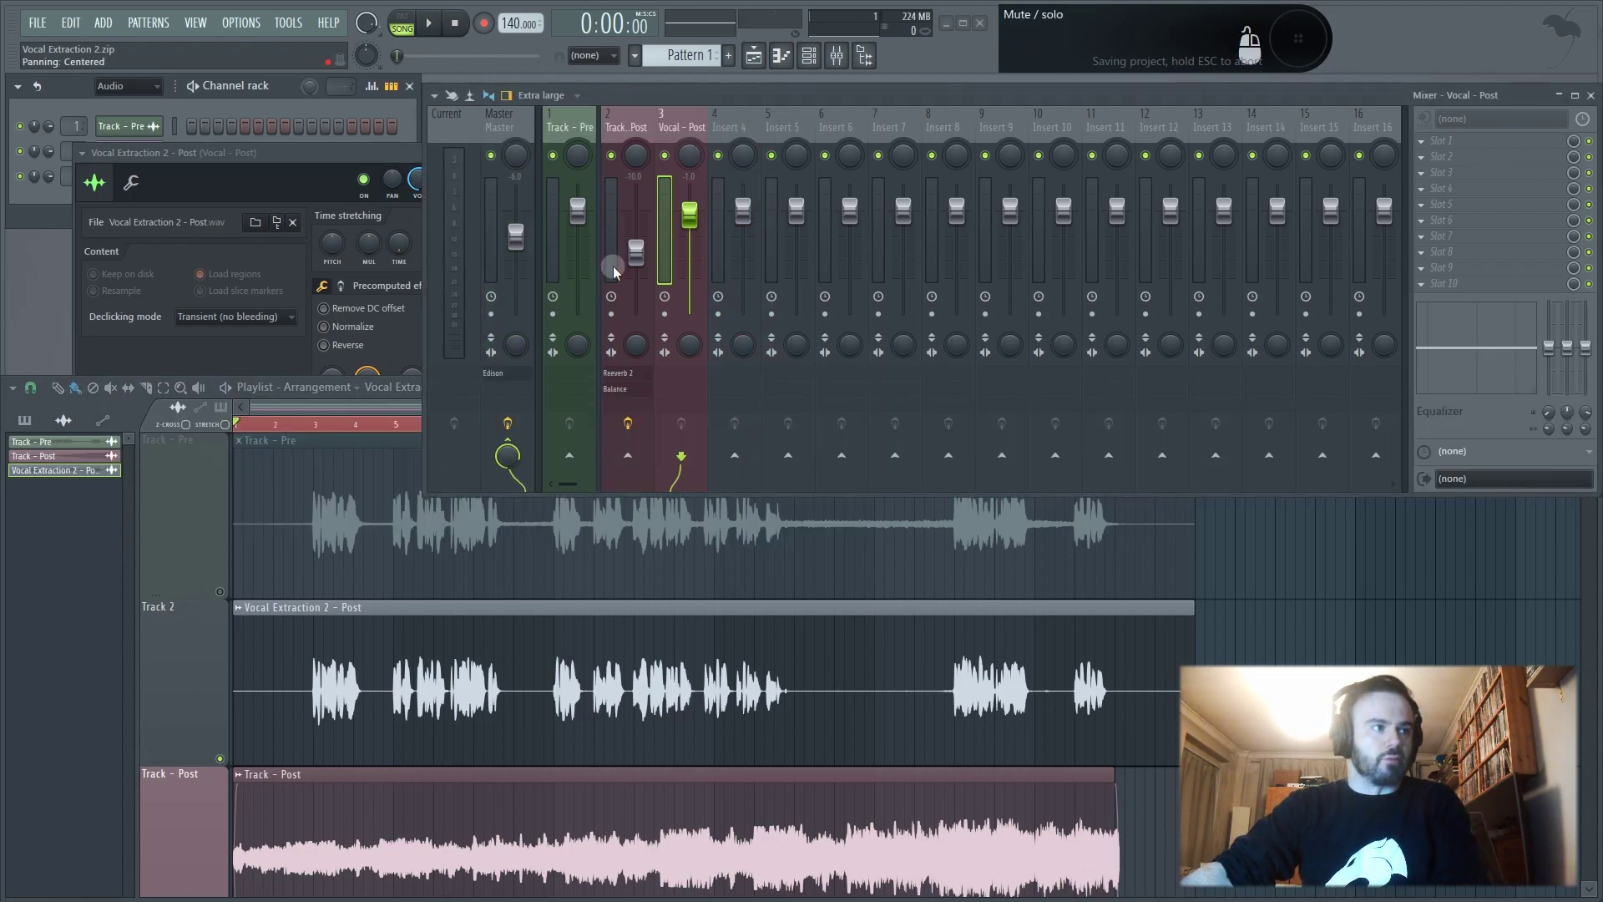
Rename playlist Track 2 to 'Vocal - Post' and colour it mauve
right_click(190, 628)
click(259, 493)
key(ctrl+v)
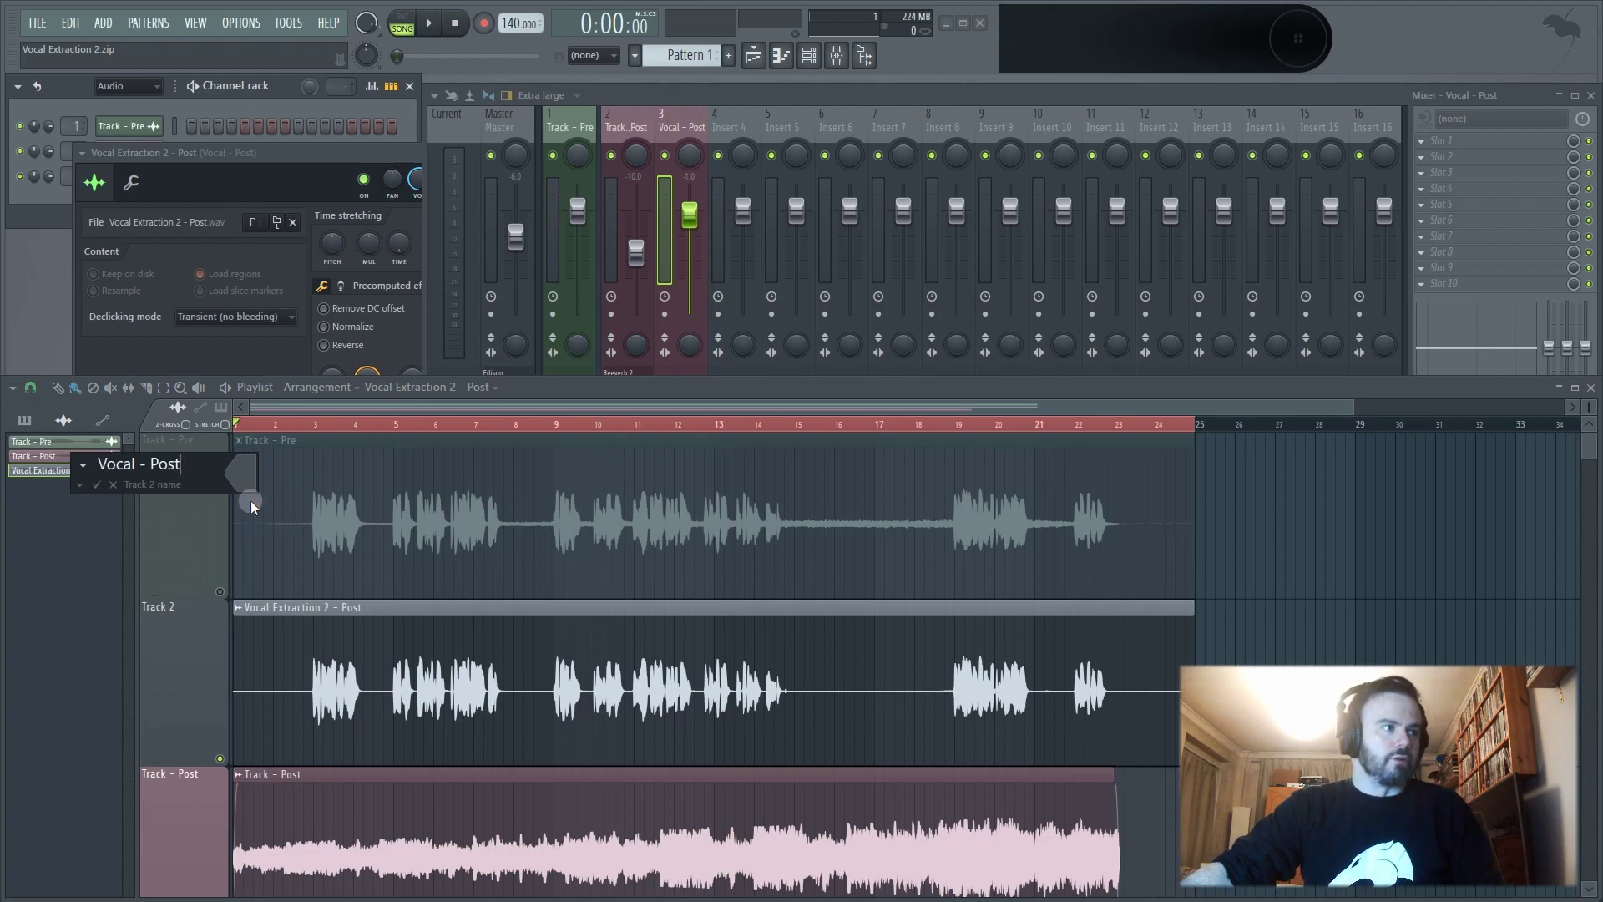
click(243, 480)
click(294, 701)
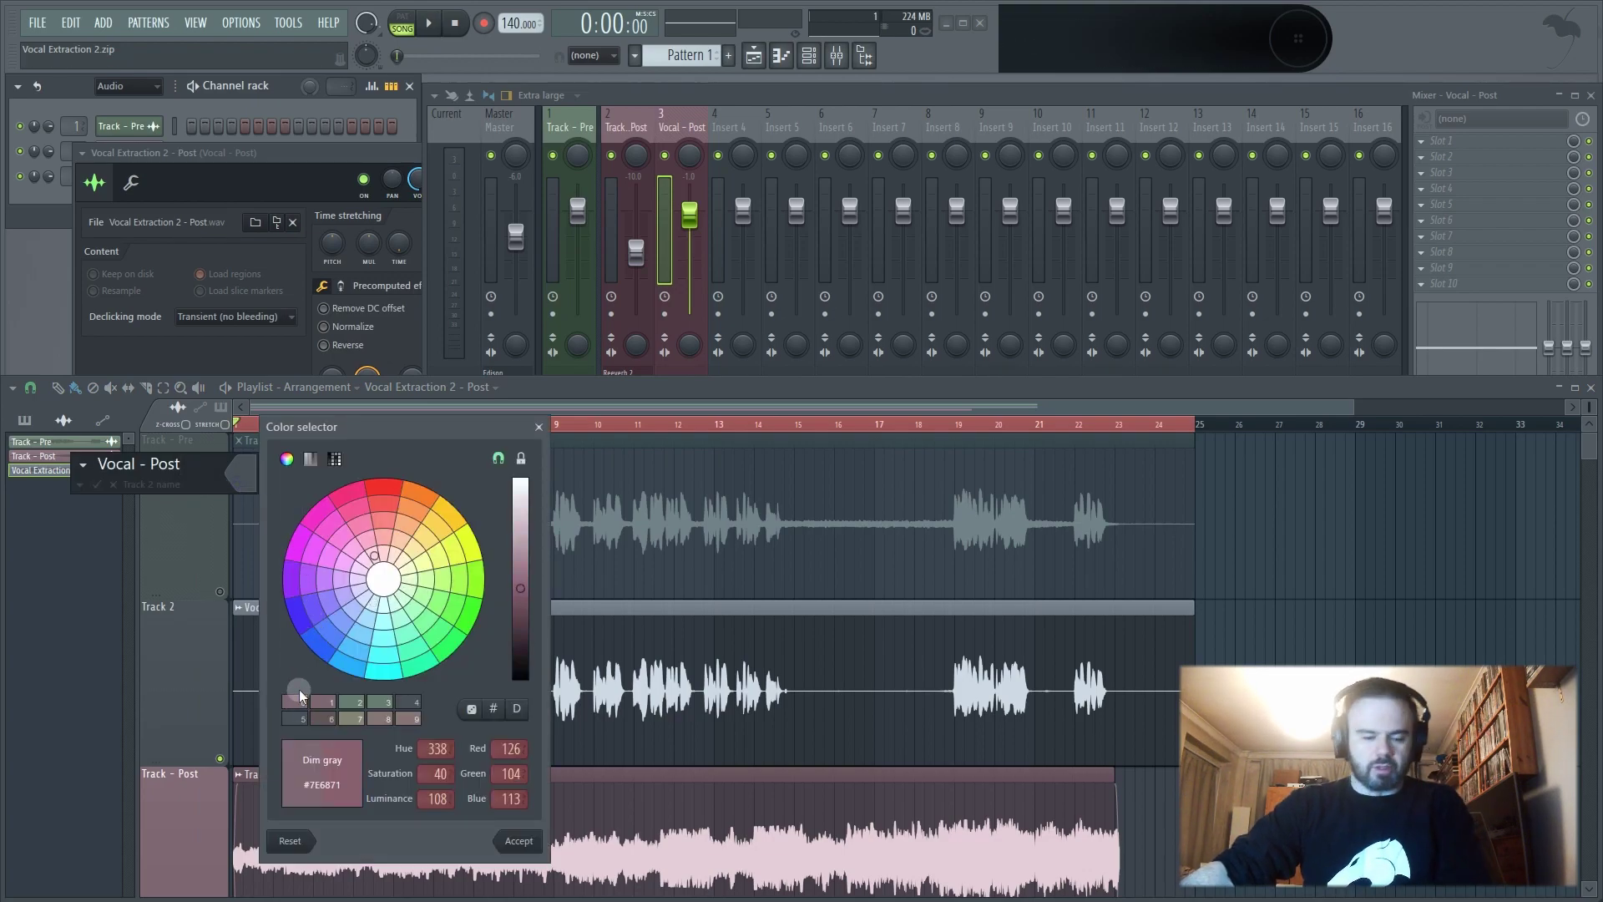
key(Return)
Rename the vocal clip's channel to 'Vocal - Post' with the same mauve colour
click(240, 609)
click(304, 683)
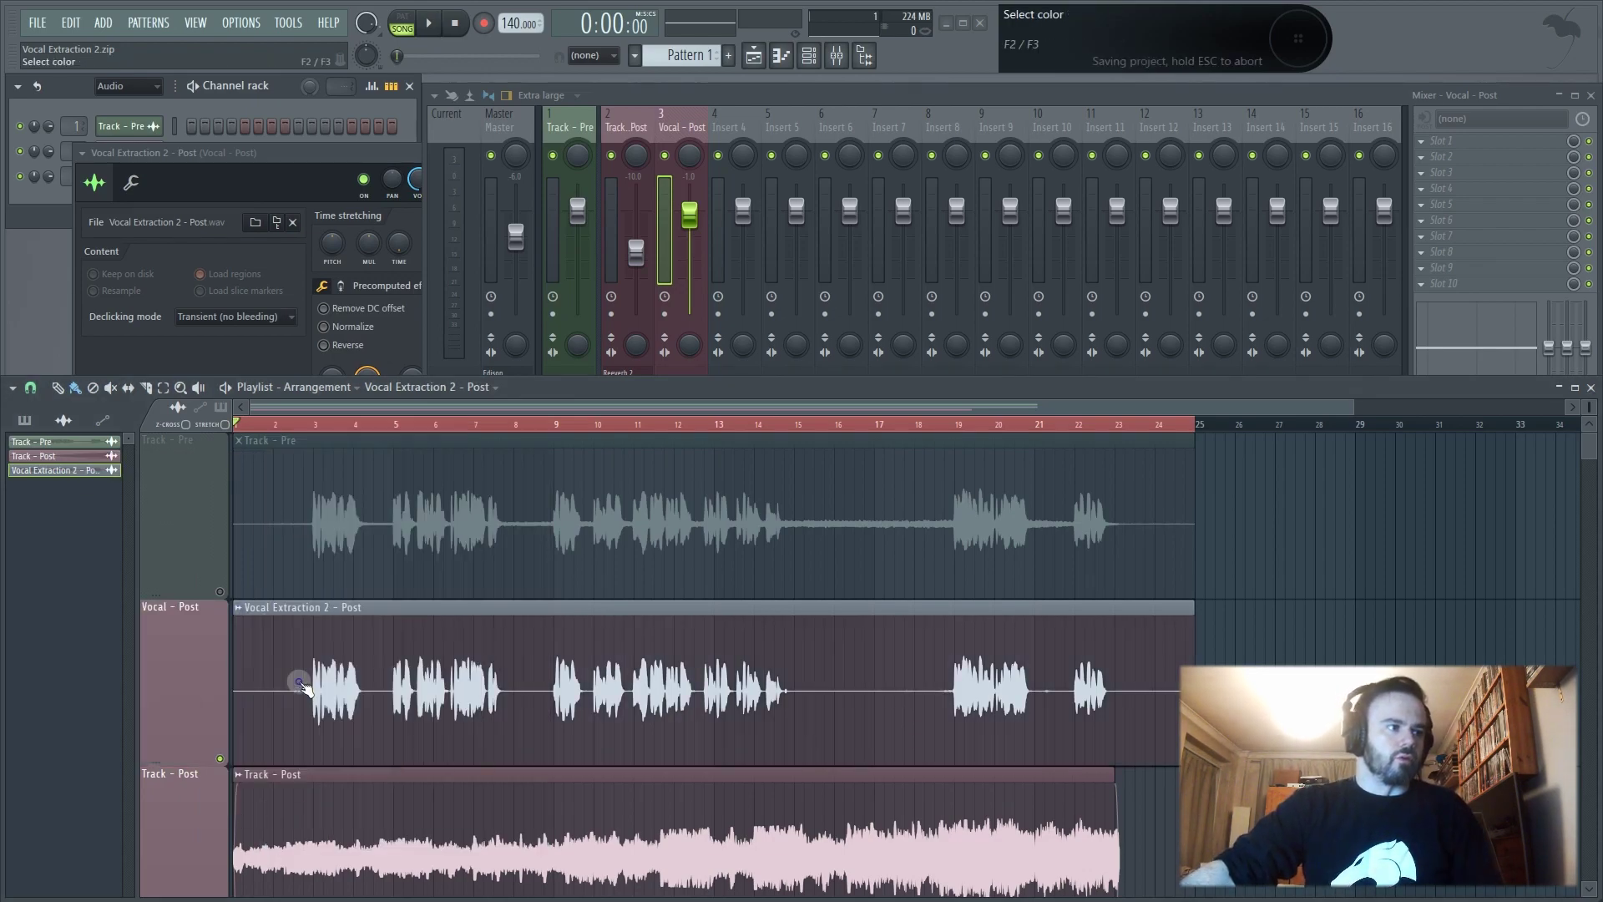
key(ctrl+v)
click(302, 681)
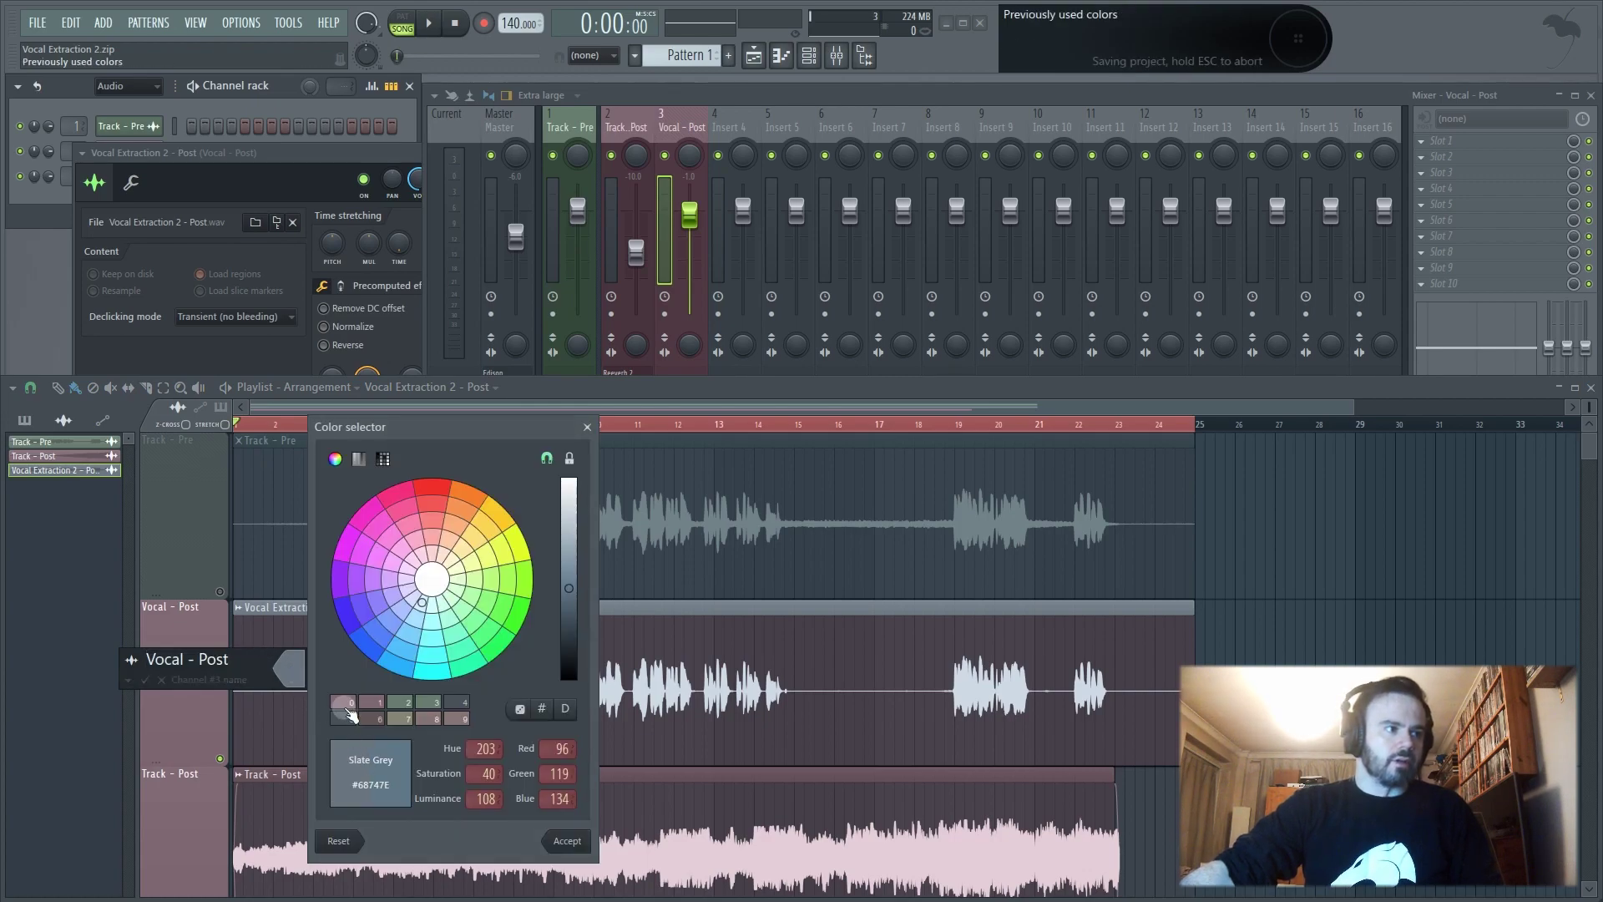
click(342, 706)
key(Return)
key(Return)
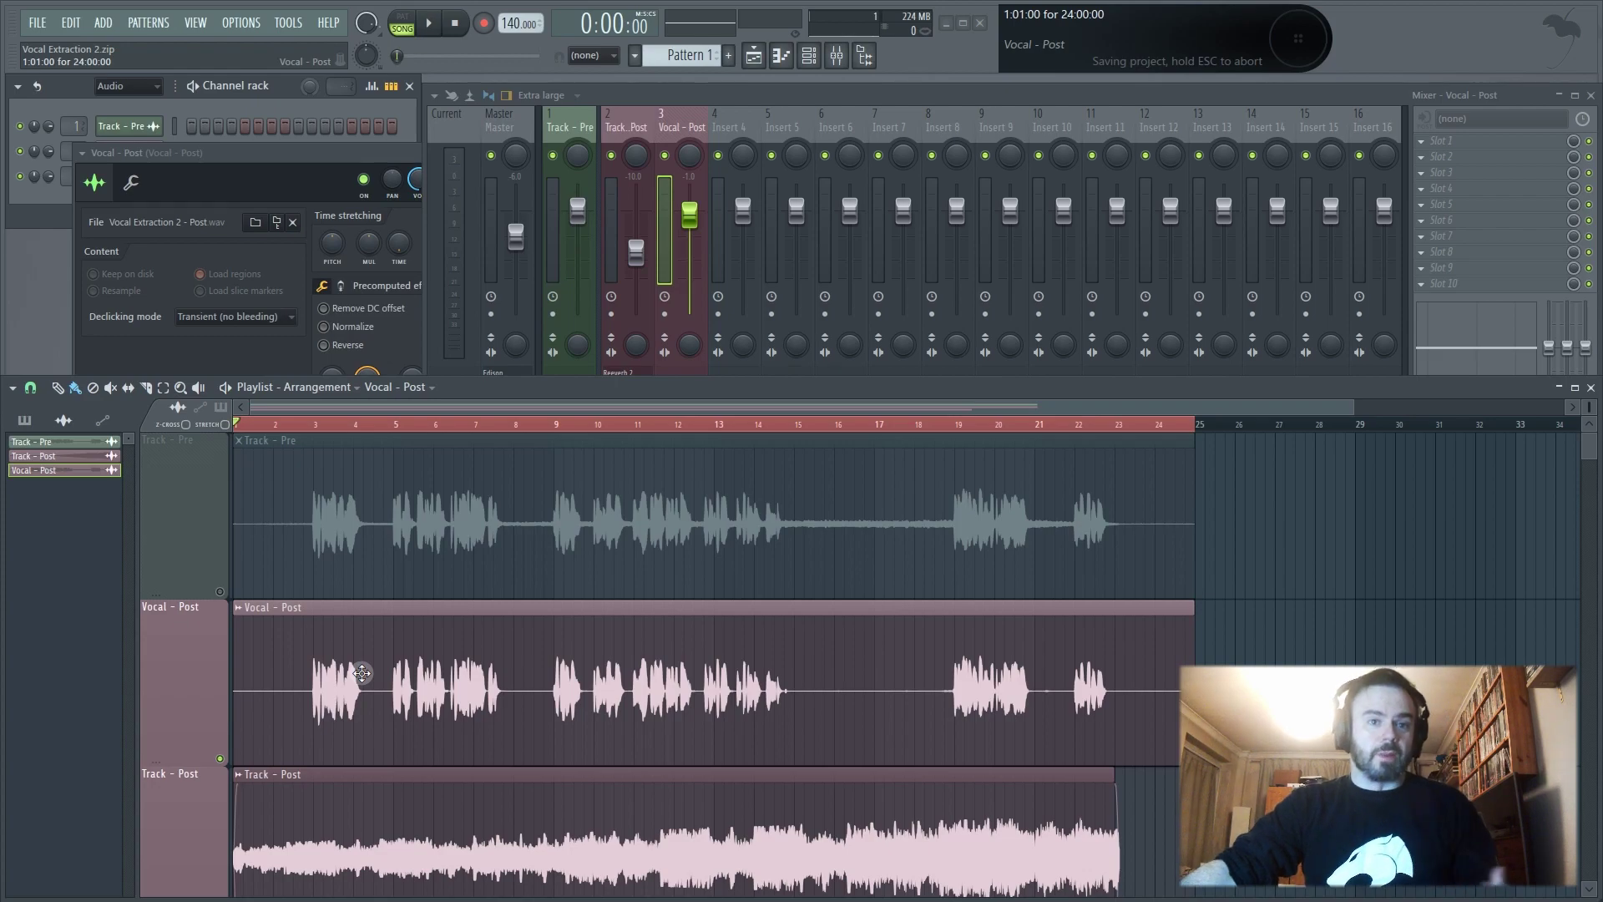
Play the arrangement from about bar 2.7, then stop back at that point
drag(324, 427, 303, 432)
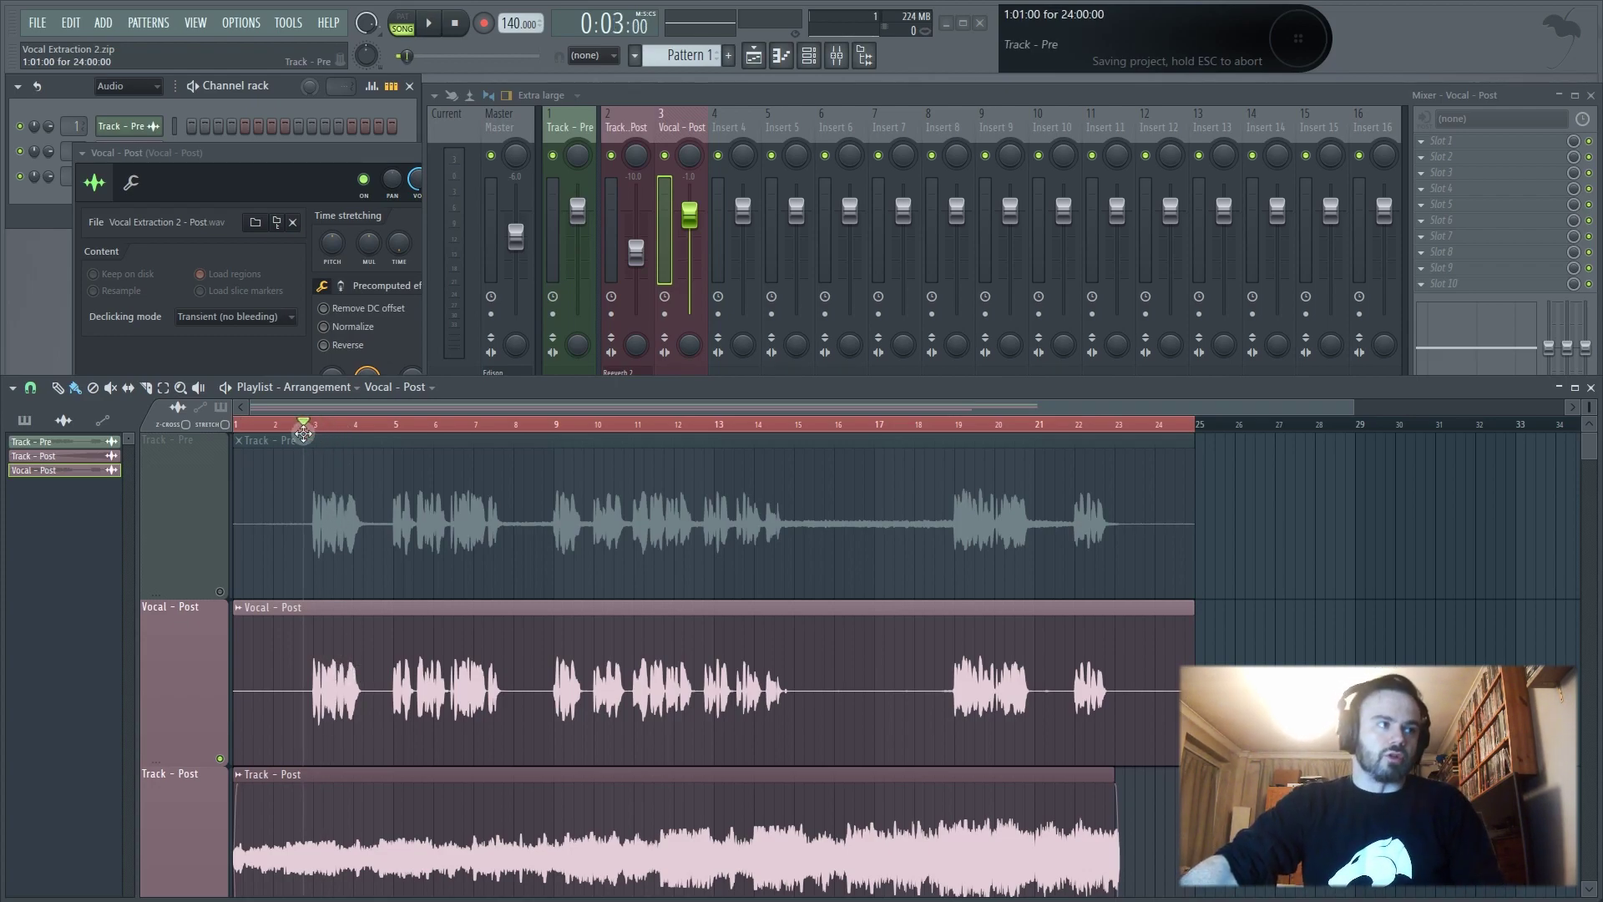
key(space)
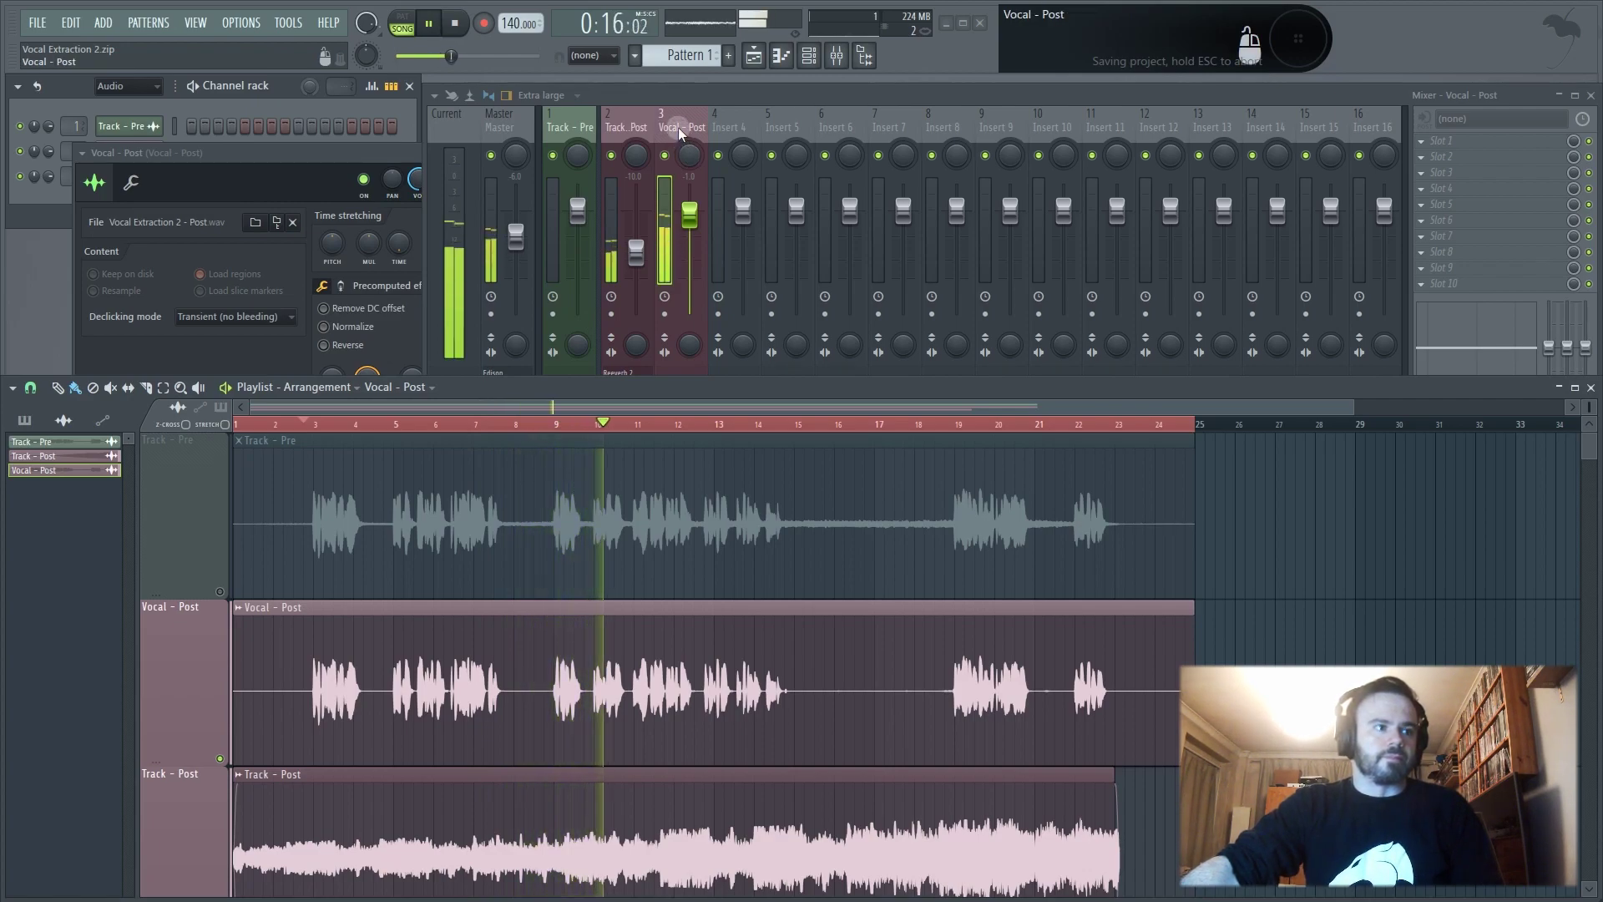
key(space)
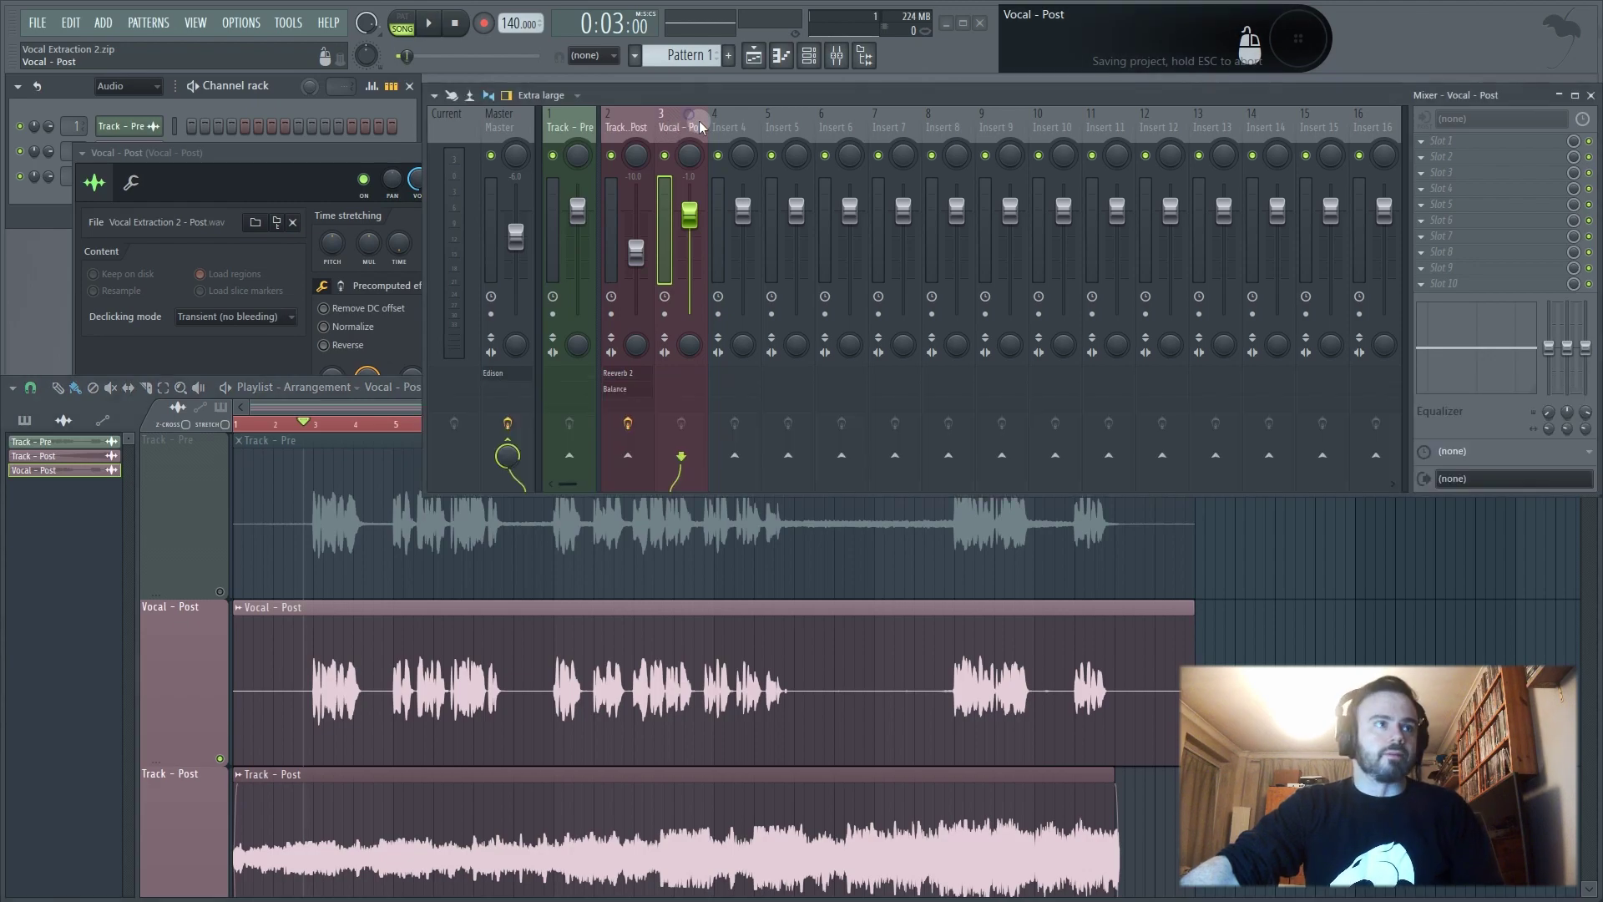
Resume playback and add Parametric EQ 2 to the vocal insert, viewing band 1's filter types
key(space)
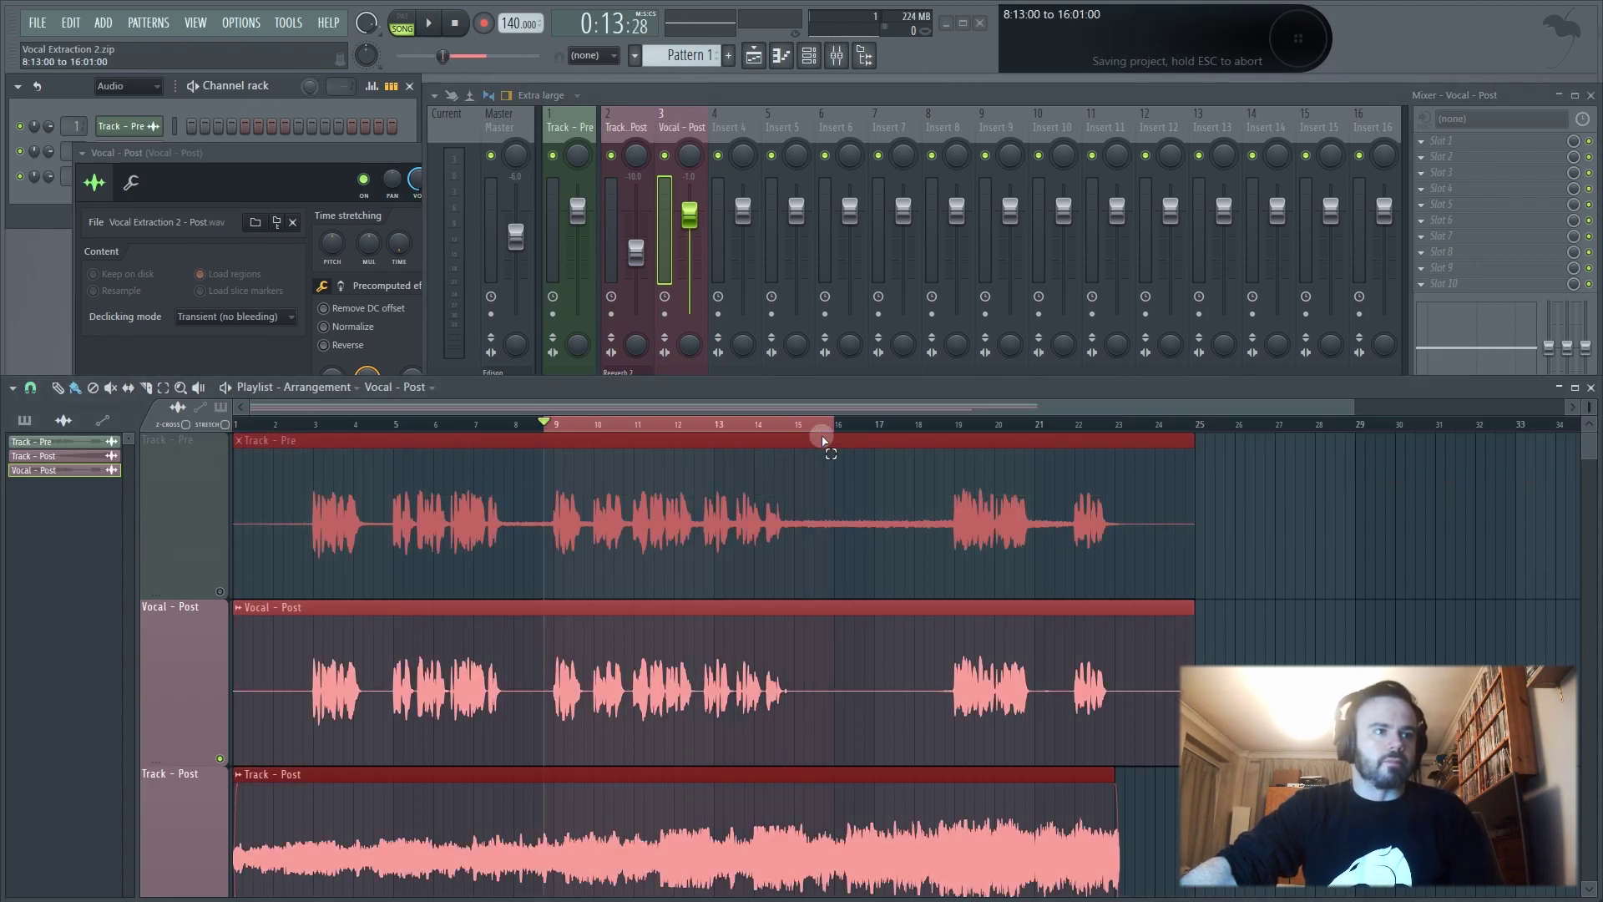
click(1421, 140)
right_click(950, 284)
mouse_move(974, 330)
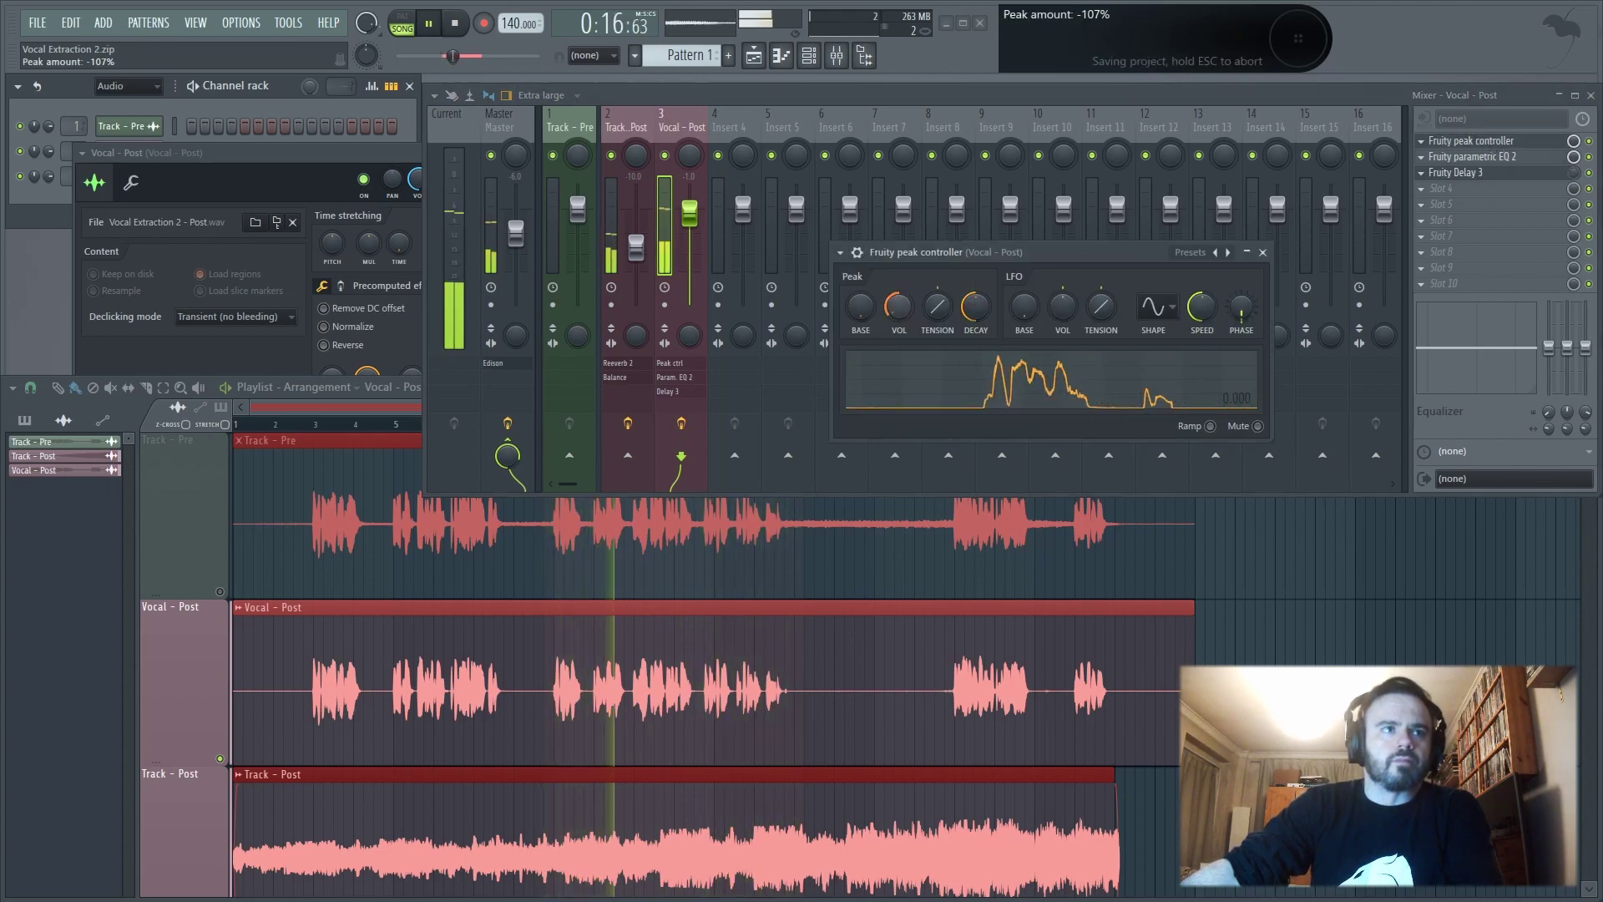
Tune the peak controller: base and volume, tension 45%, decay speed 66%
drag(860, 307, 898, 267)
drag(977, 306, 977, 251)
click(752, 422)
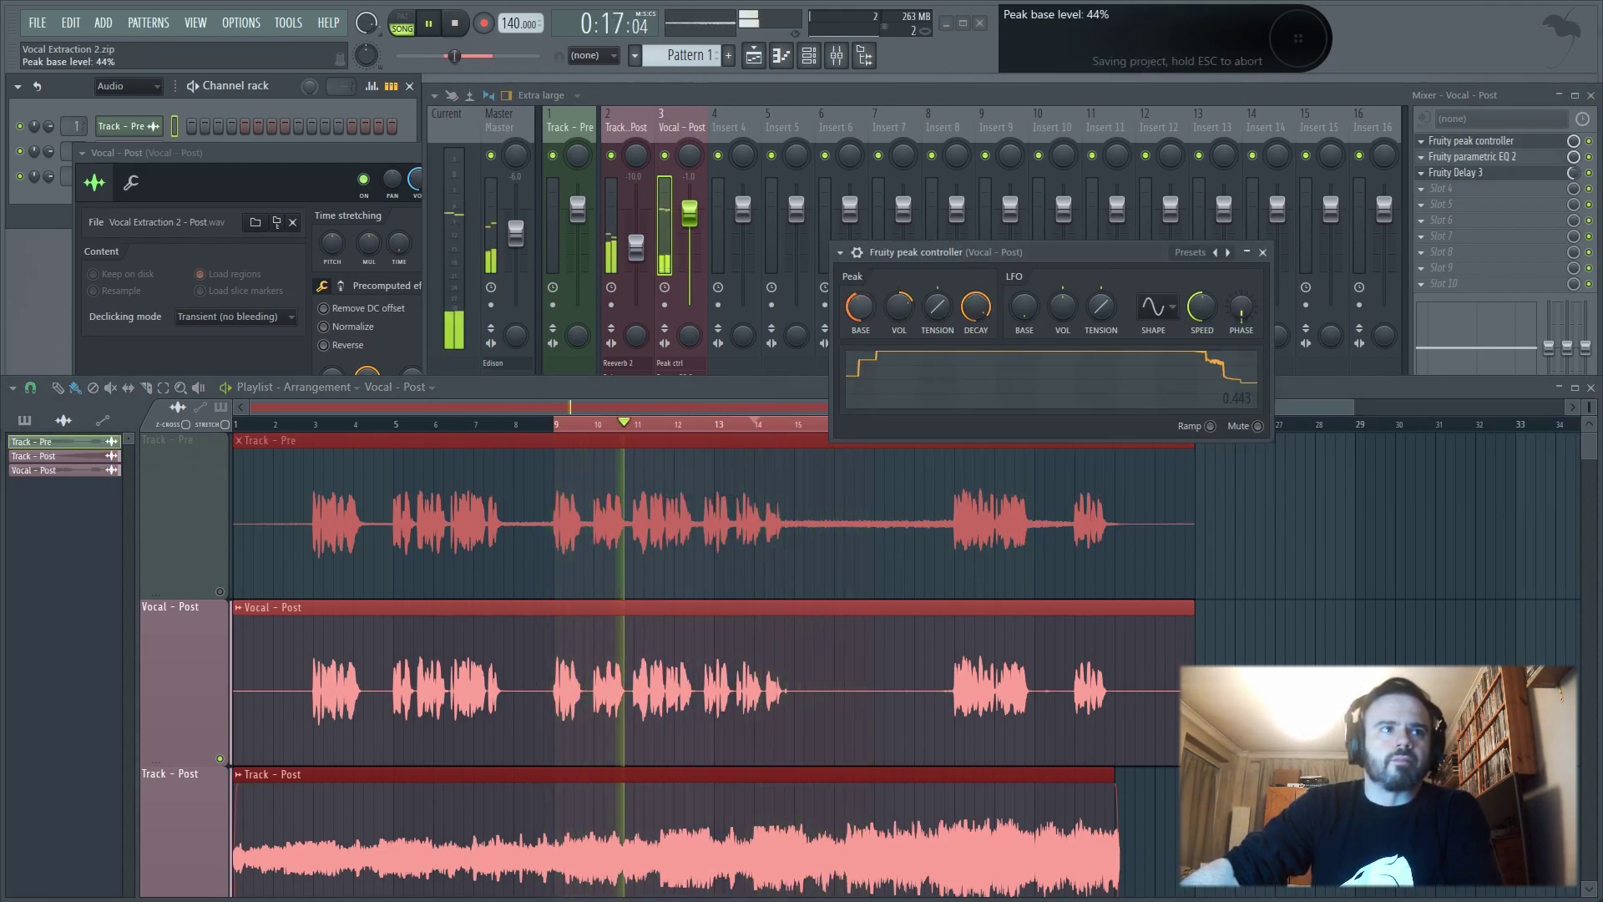
mouse_move(860, 307)
mouse_down()
mouse_move(860, 334)
mouse_move(937, 288)
mouse_move(860, 284)
mouse_up()
drag(977, 307, 986, 320)
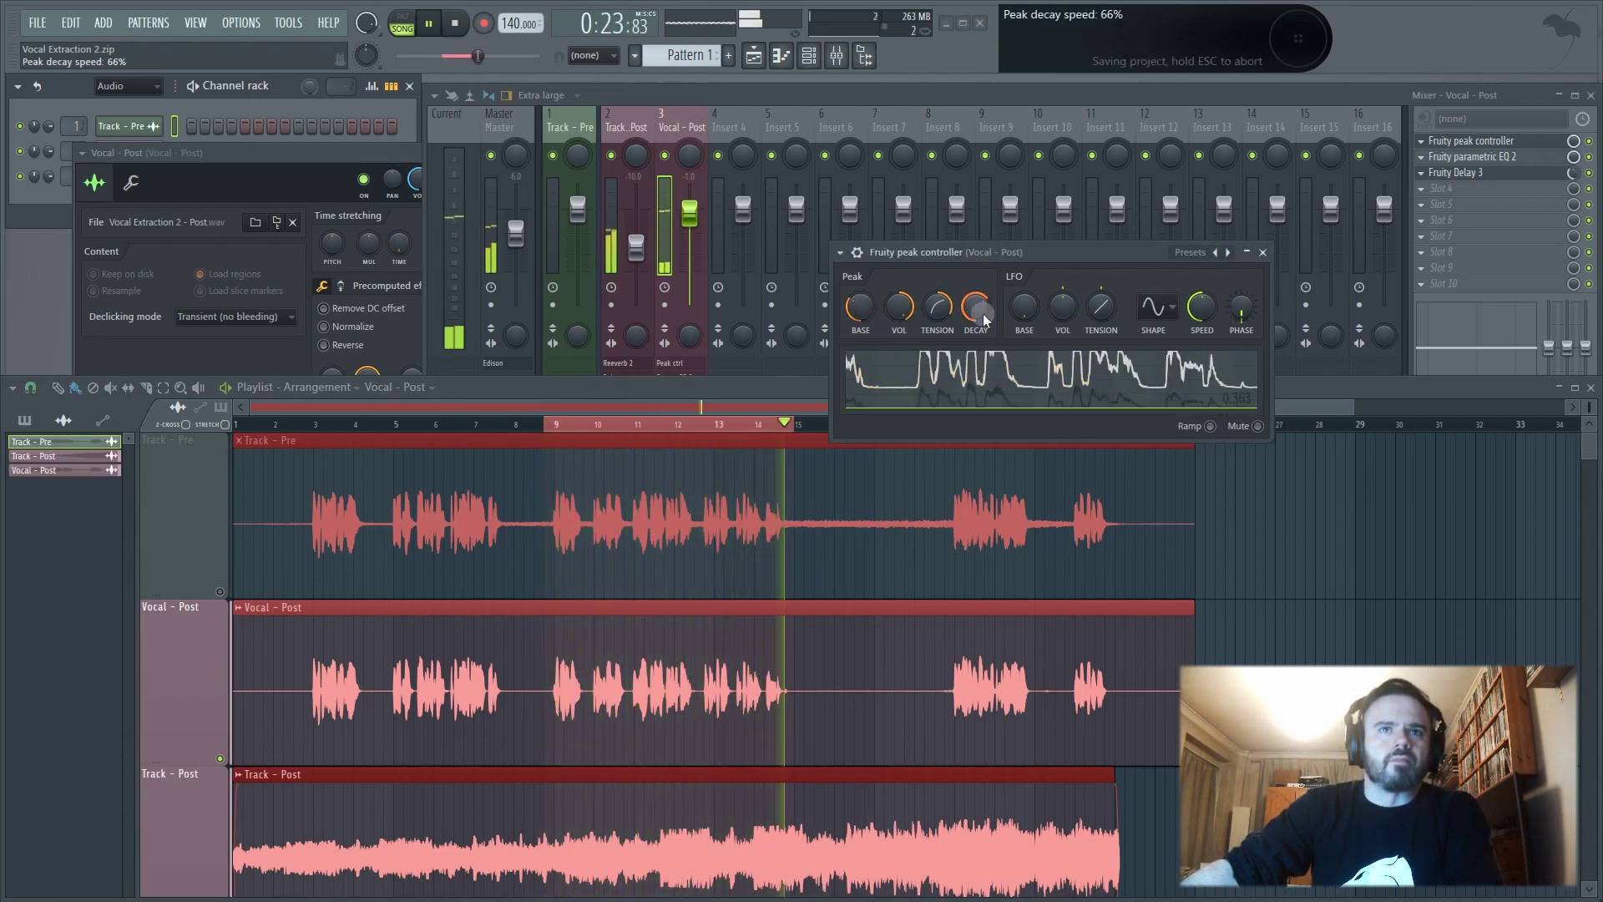
Open Delay 3's settings and add Reeverb 2 to the next empty slot
click(1444, 188)
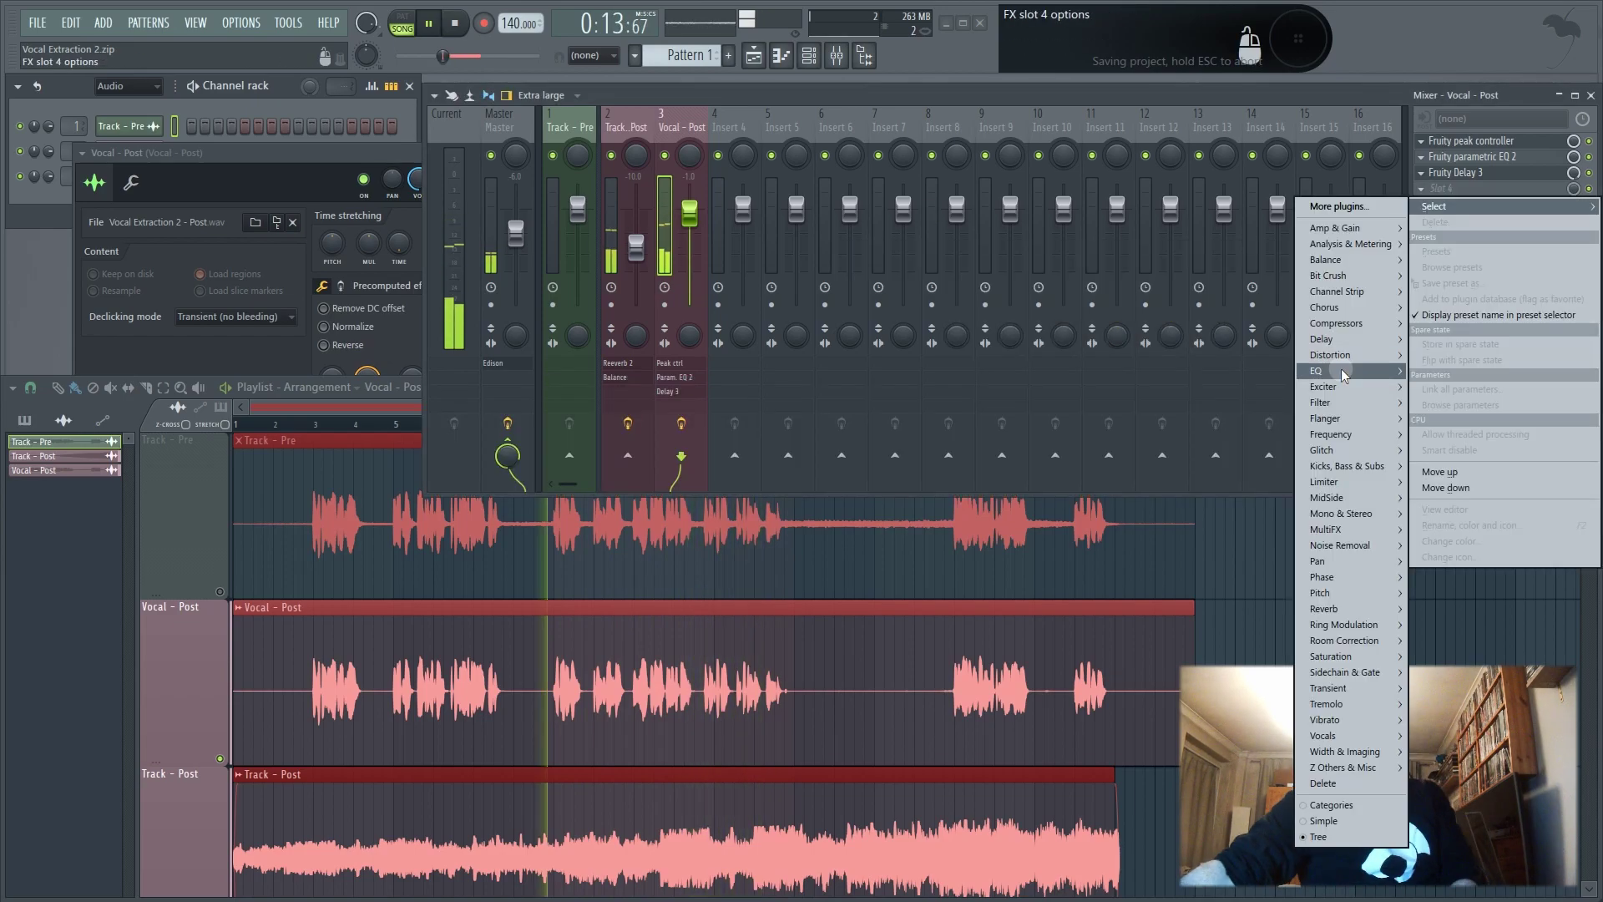
click(1470, 172)
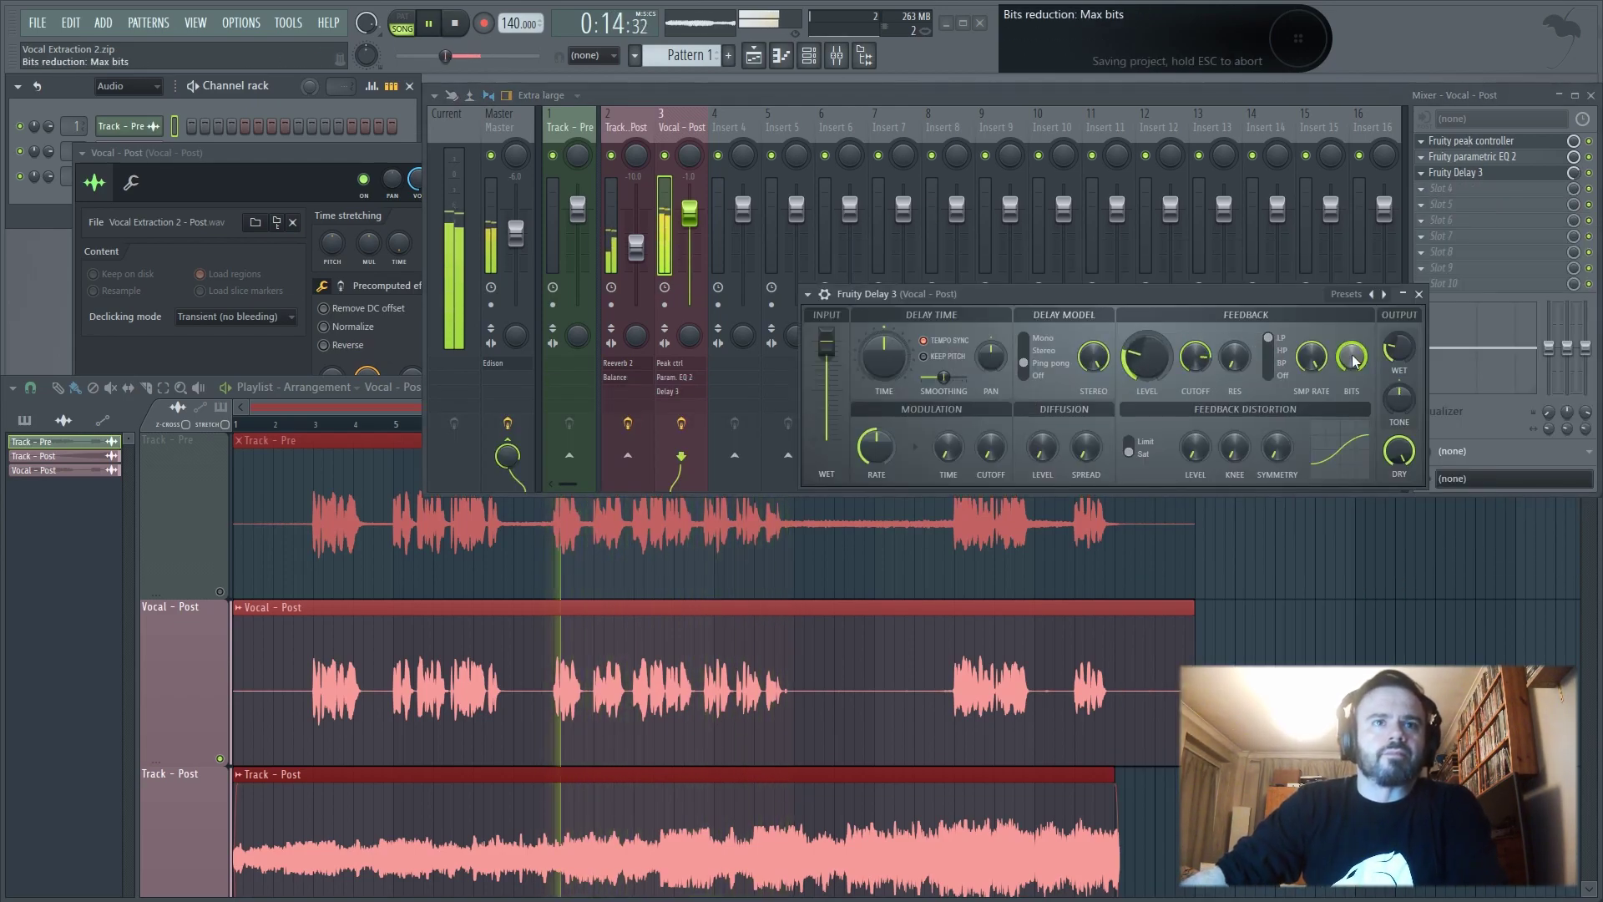
click(1445, 203)
click(1169, 641)
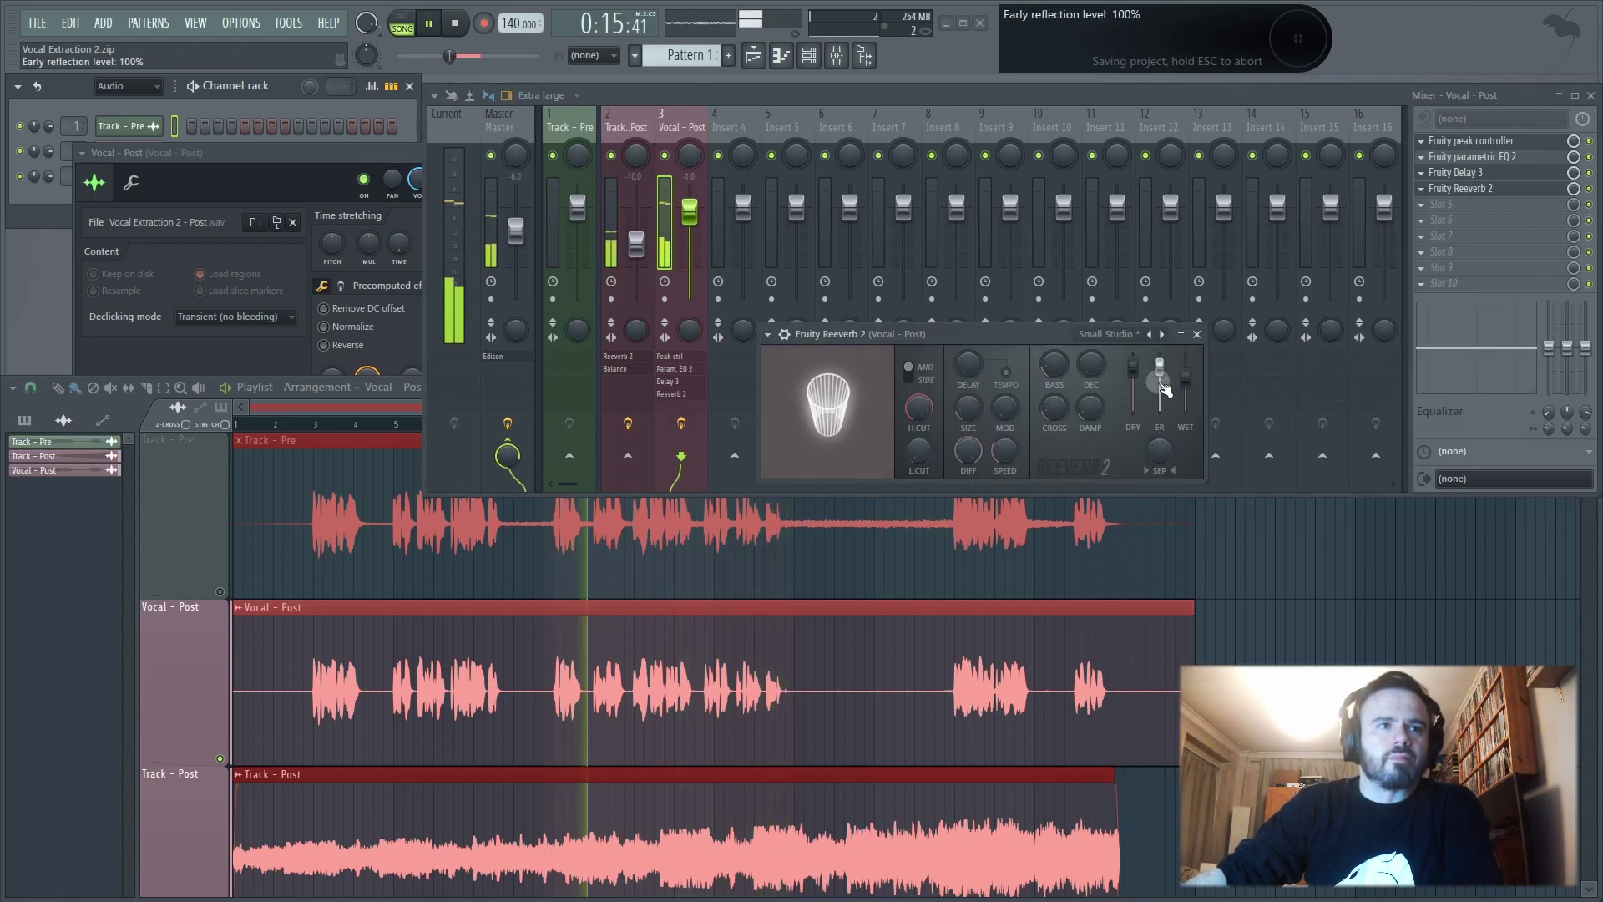
Retune Reeverb 2: room size 59, high cut 8.8 kHz, lower early reflections, dry and wet levels
drag(1160, 367, 1133, 409)
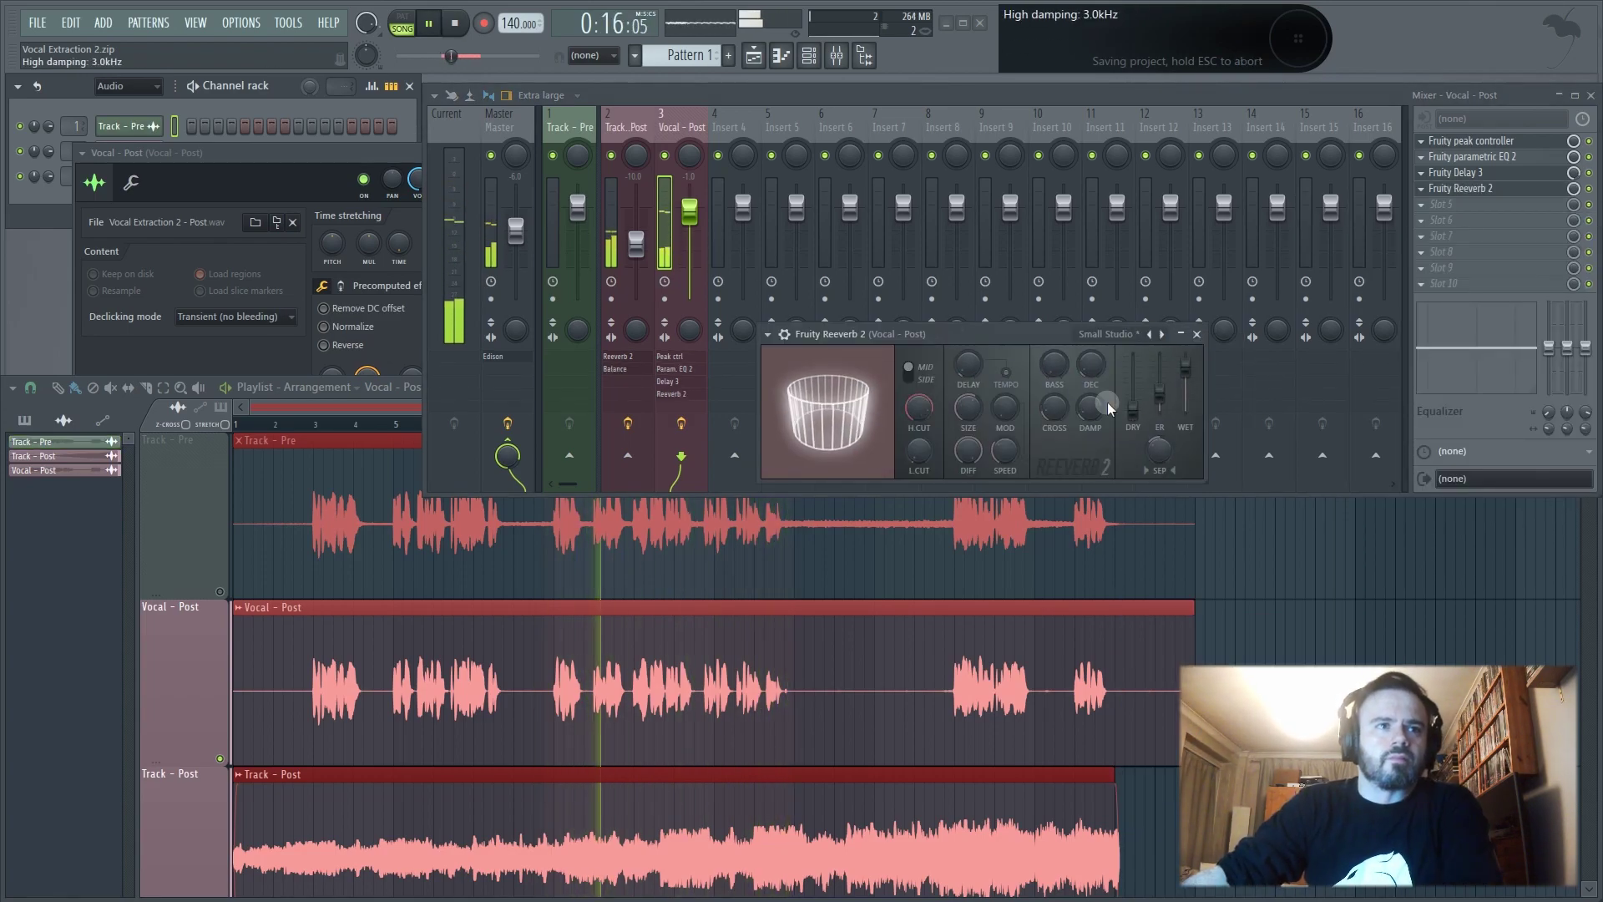
drag(968, 408, 968, 393)
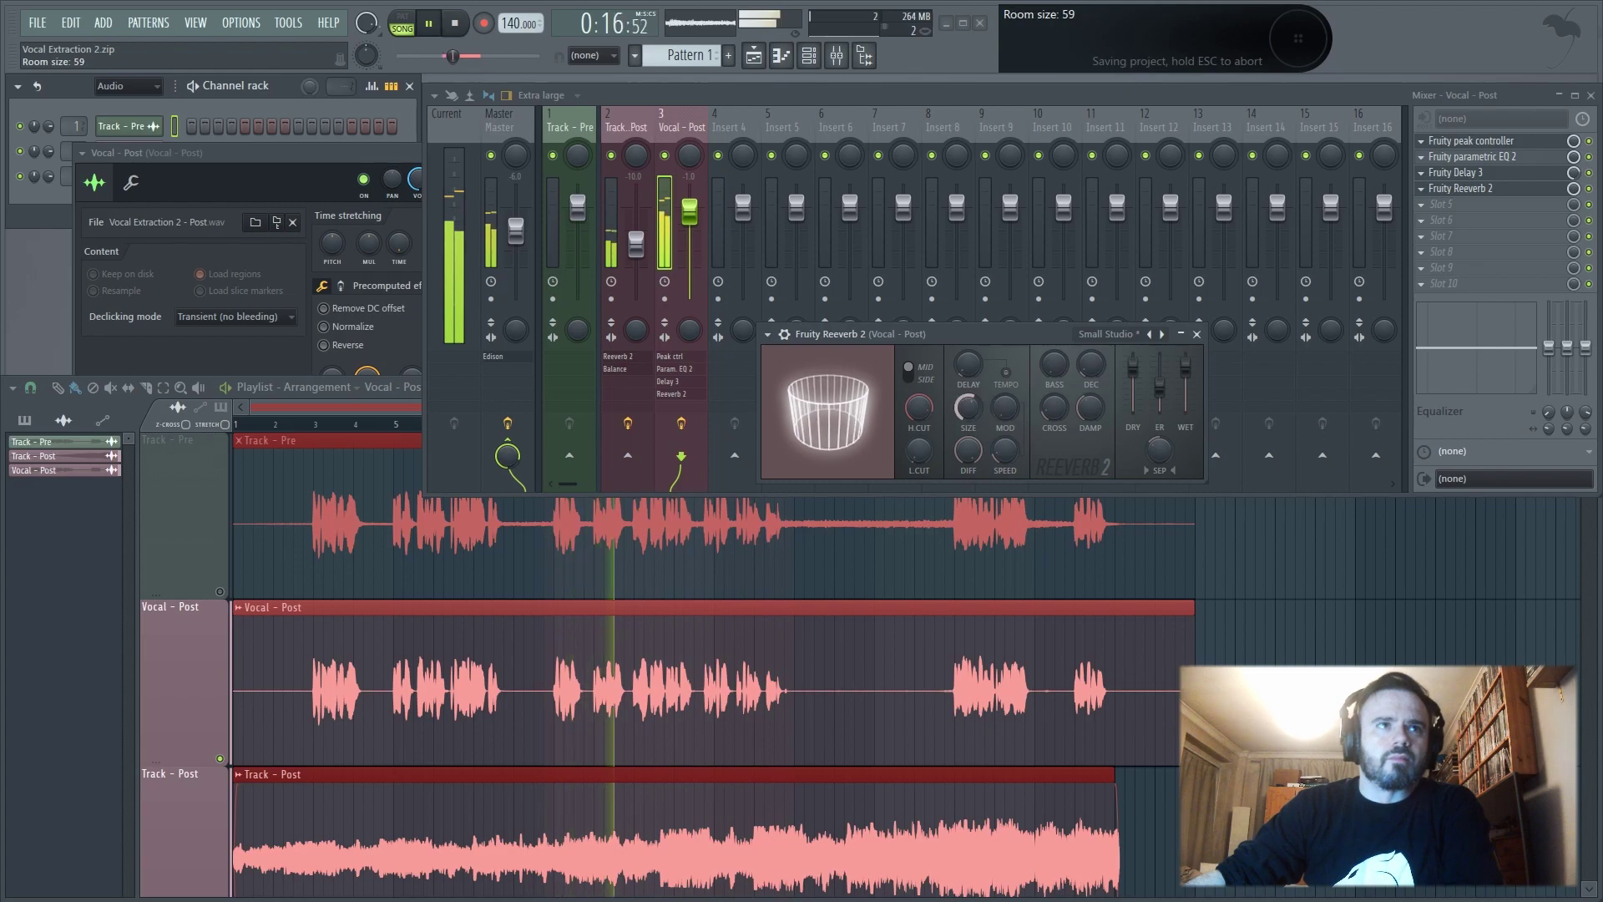
drag(1160, 387, 1160, 399)
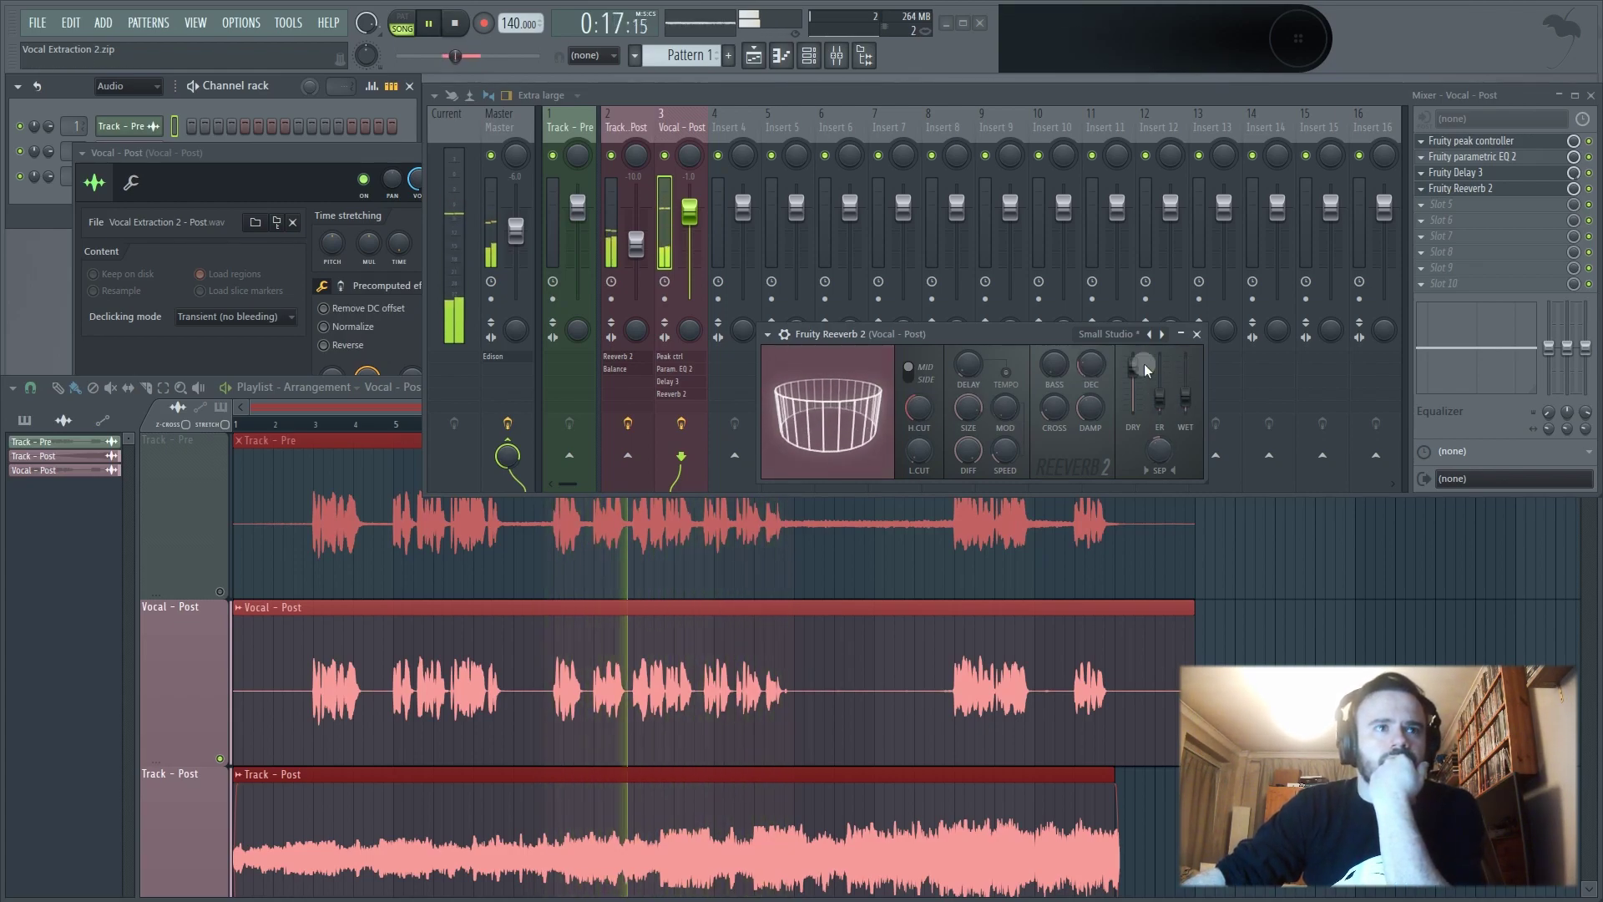
drag(918, 408, 918, 399)
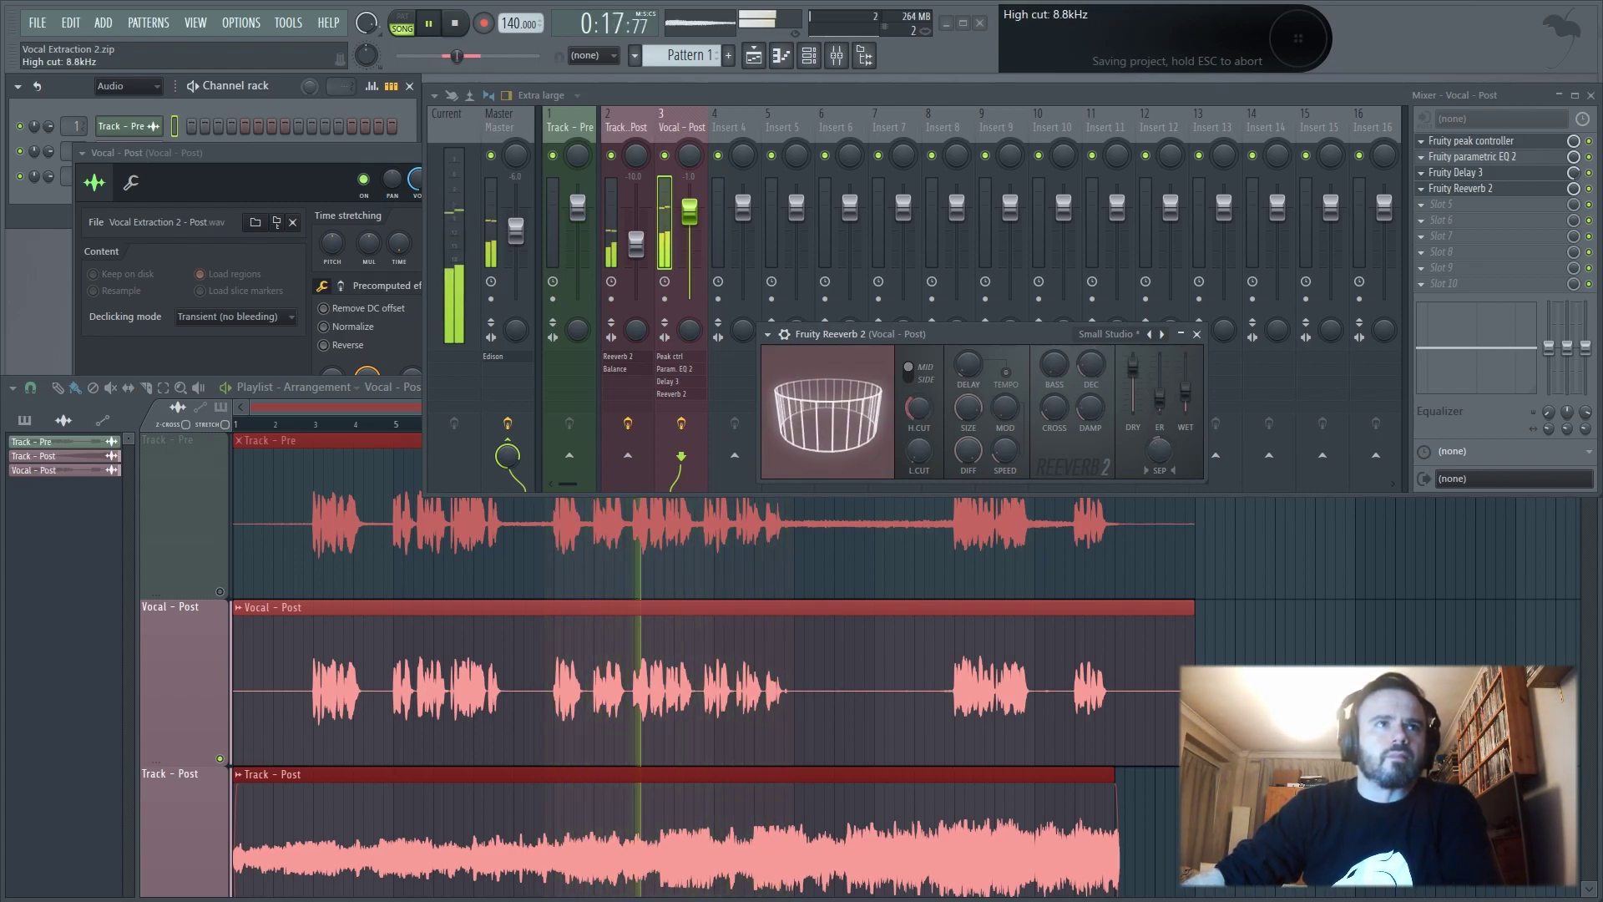
Link the insert volume to the peak controller and close the reverb window
right_click(918, 407)
click(882, 514)
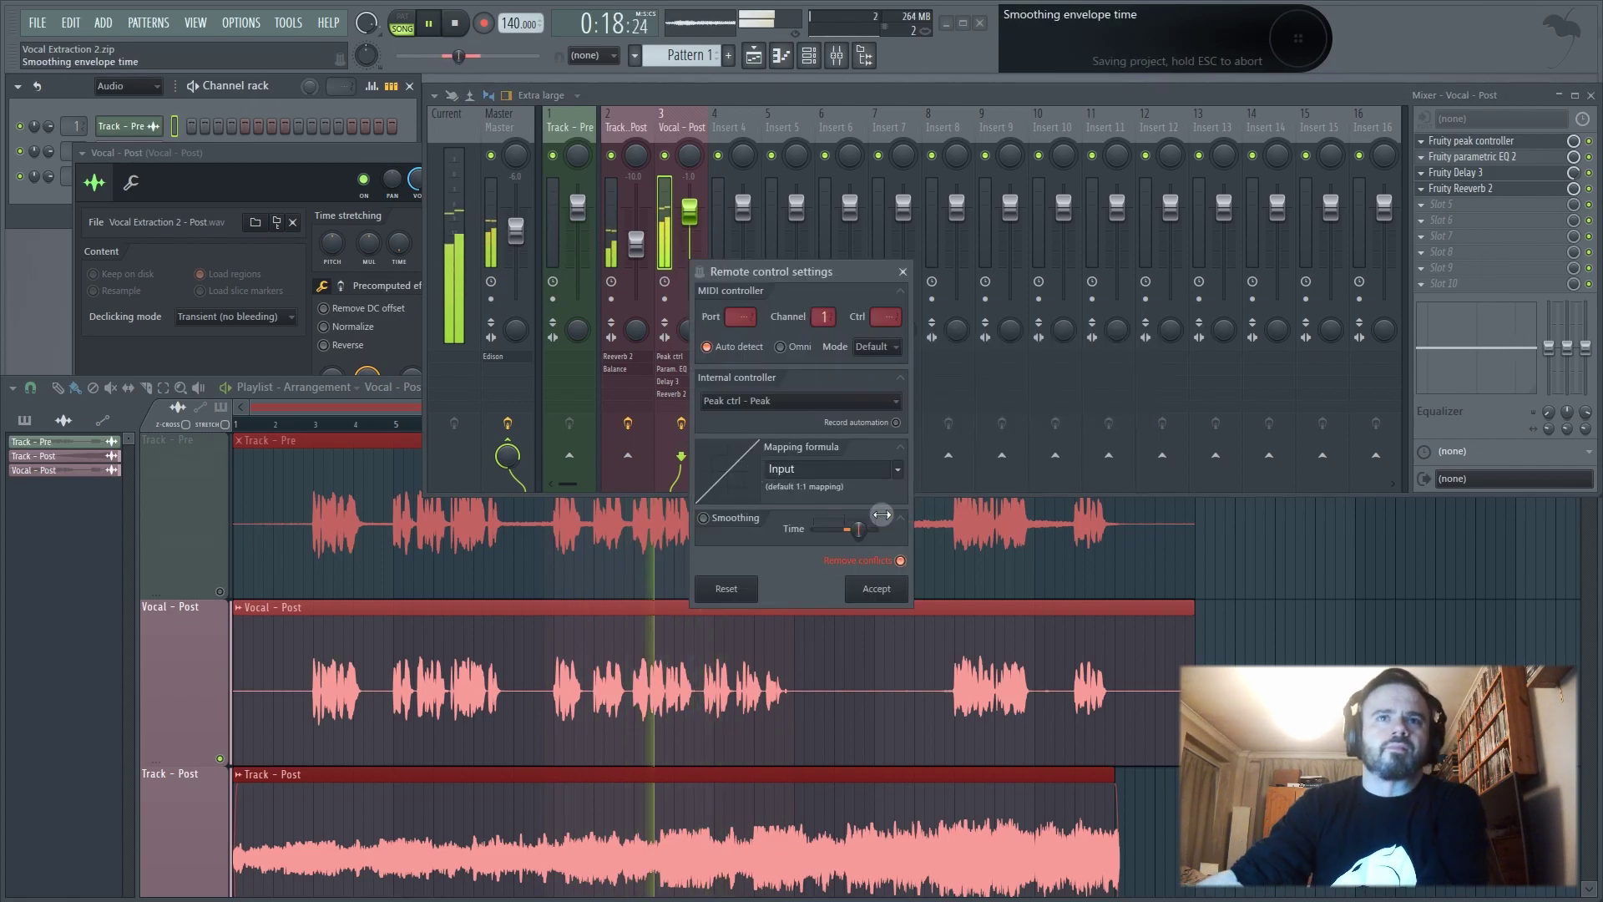
click(877, 589)
Add Fruity Compressor to a free slot in the vocal chain
click(1461, 188)
click(1461, 188)
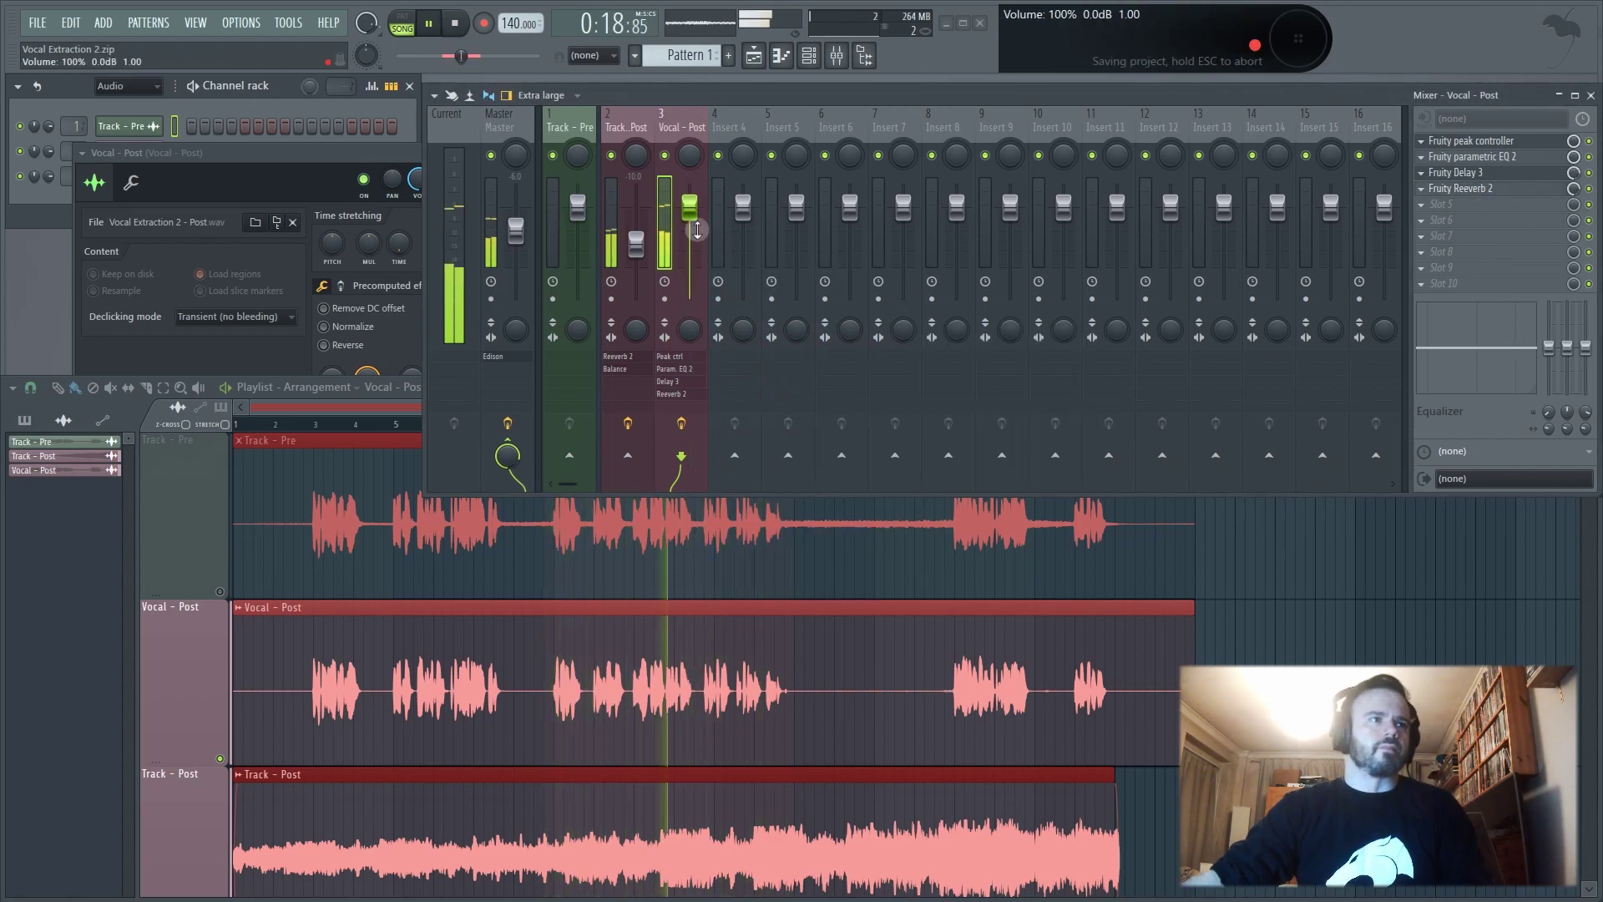
click(1421, 172)
click(1211, 693)
click(1421, 172)
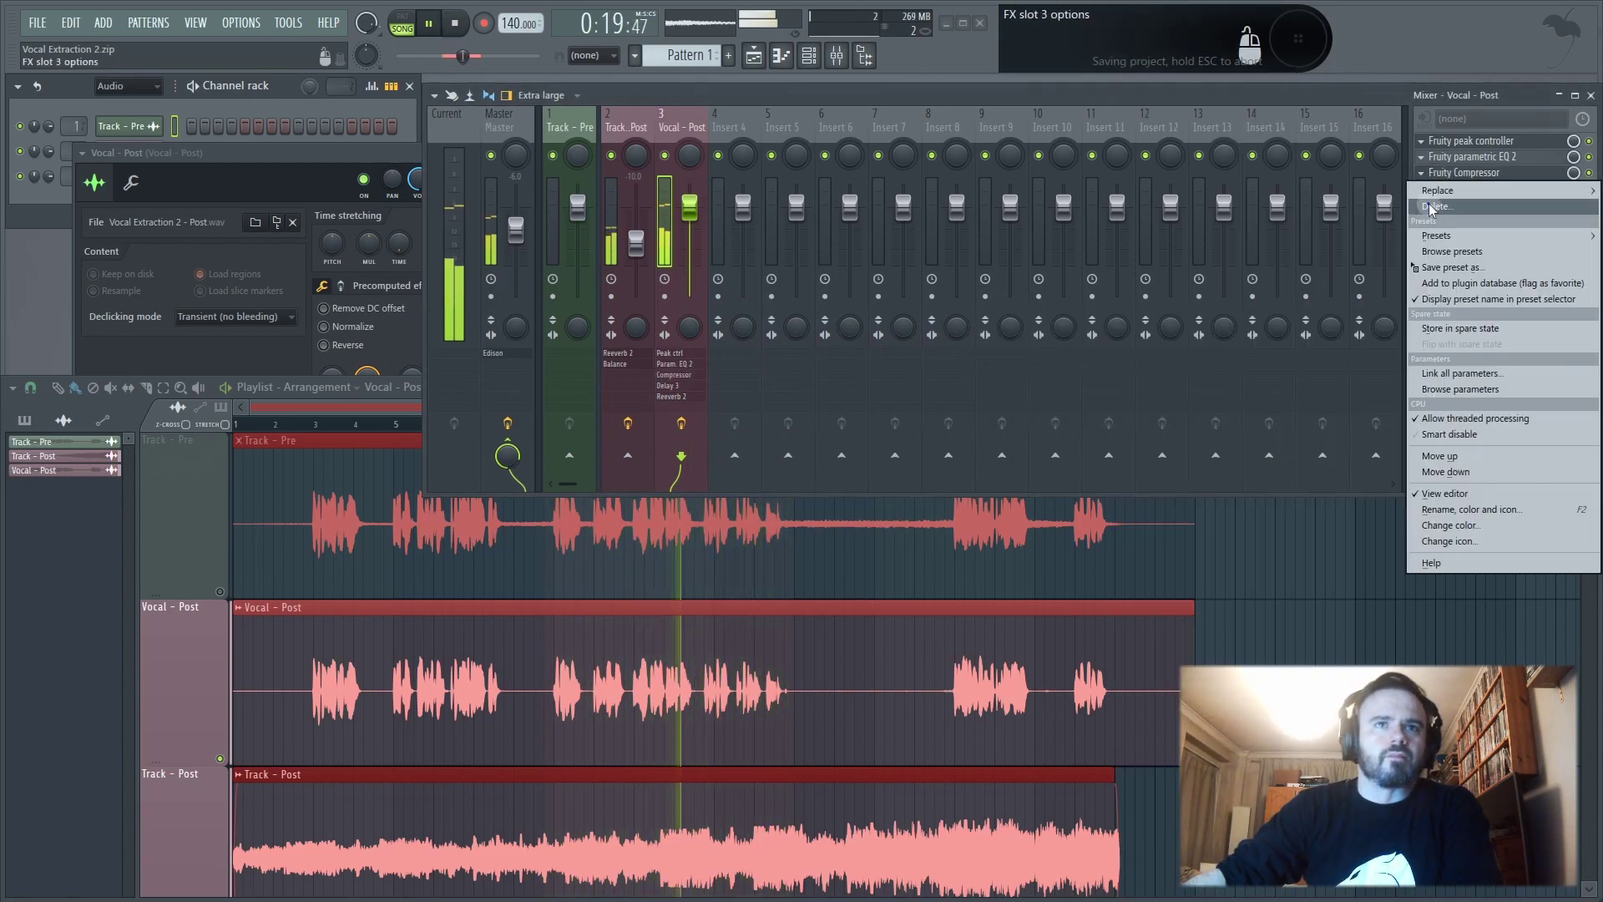
Replace the compressor with Fruity Limiter, load the Noise gate preset, set release to about 16 ms
click(1202, 574)
right_click(1331, 320)
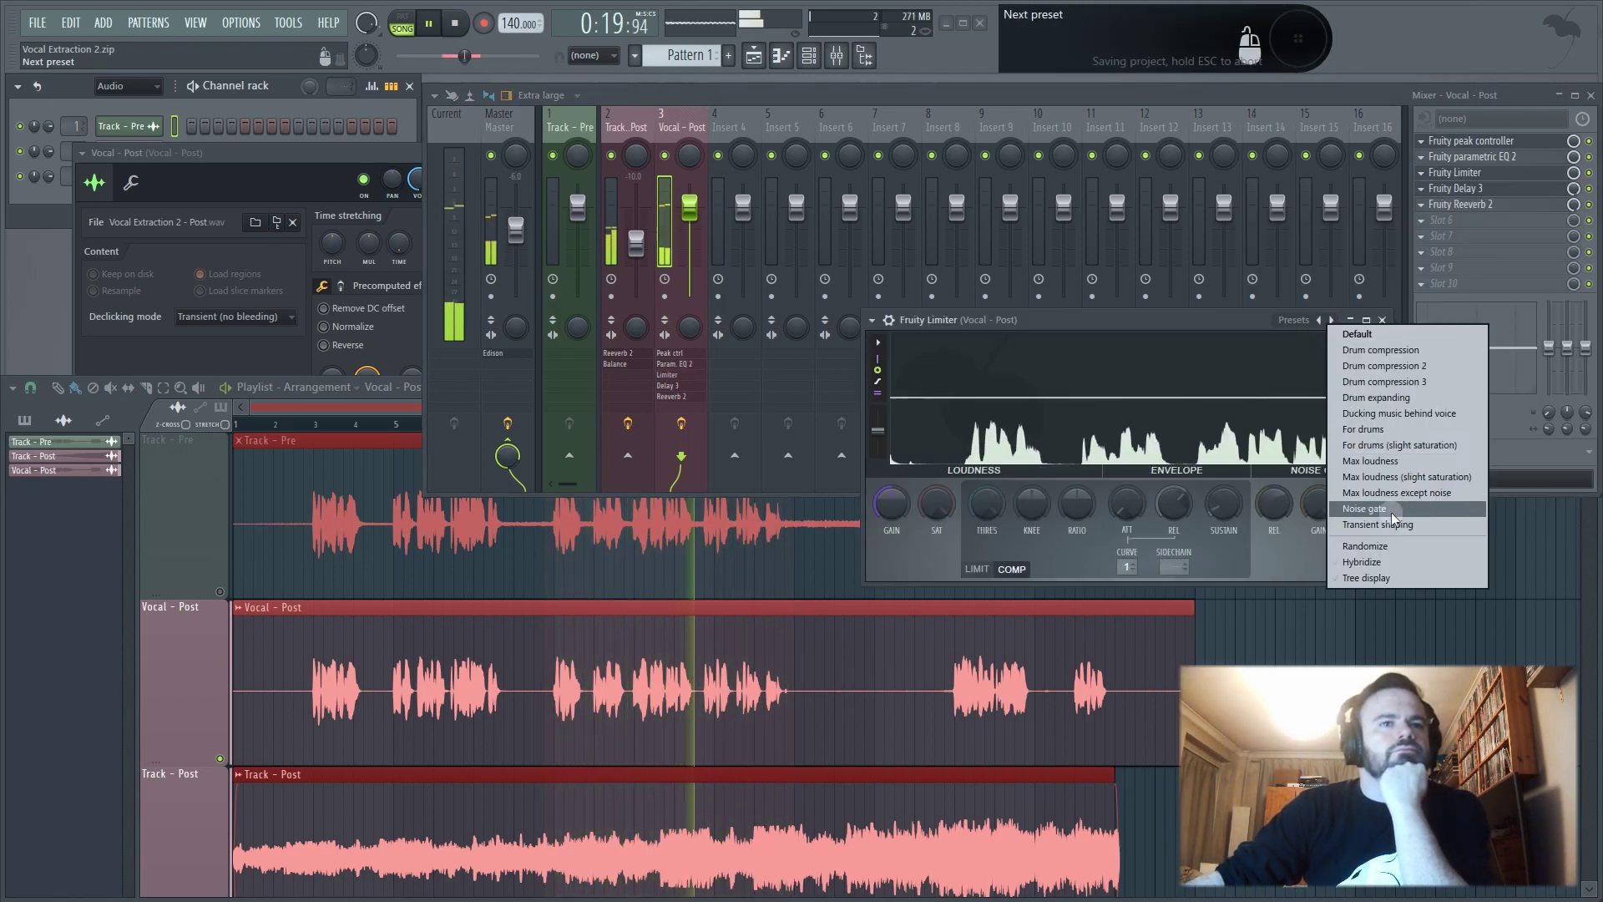
click(1391, 510)
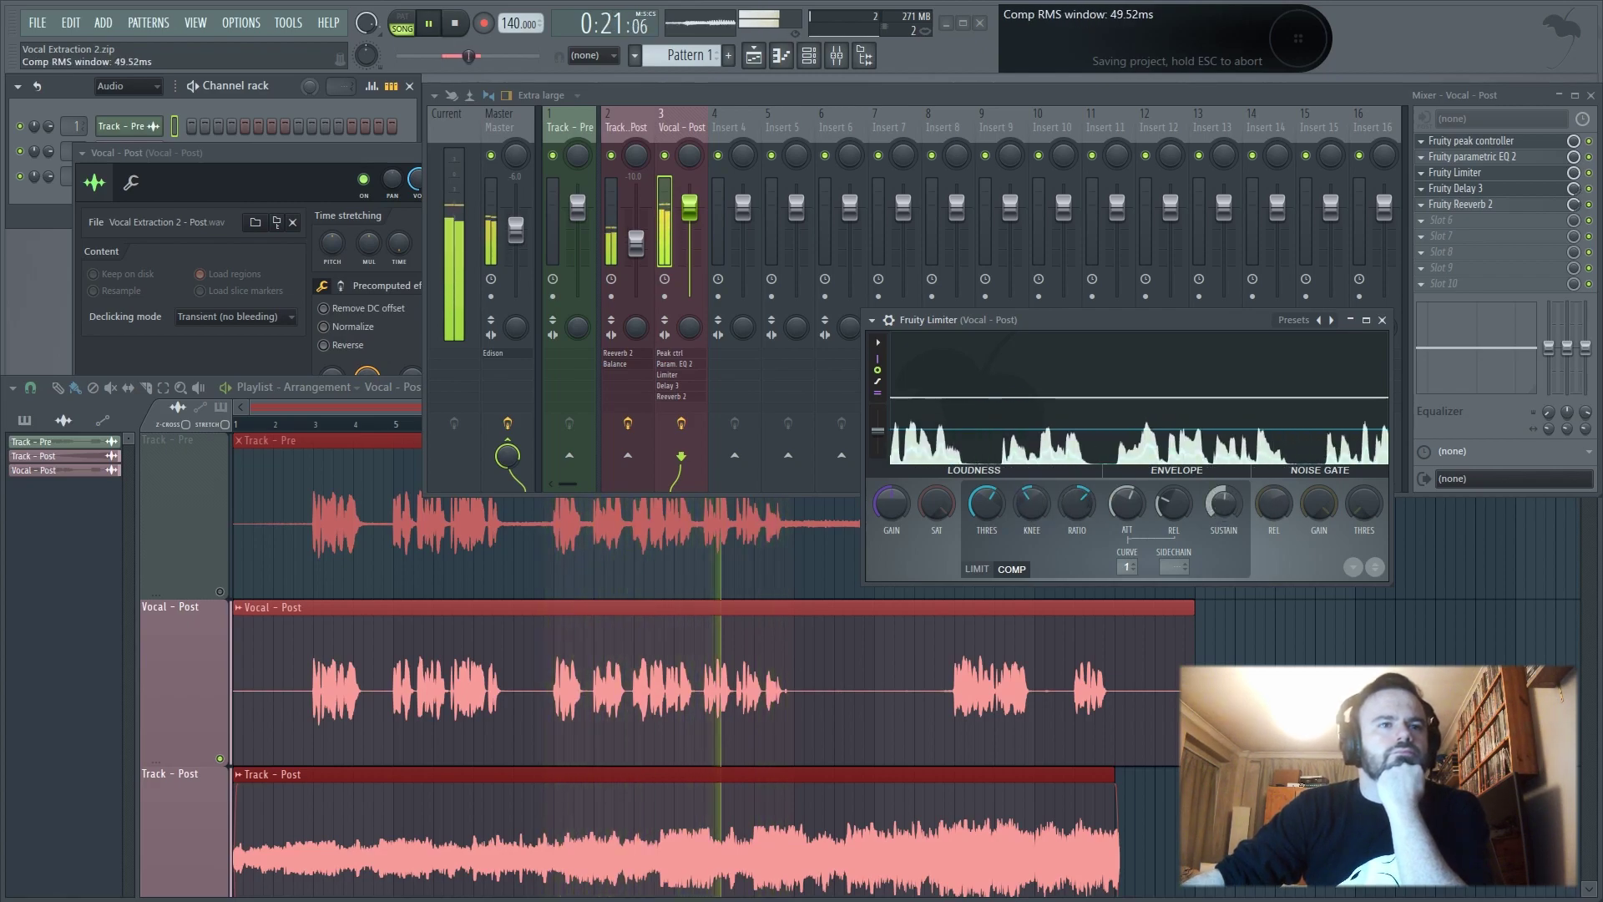
drag(1173, 503, 1173, 498)
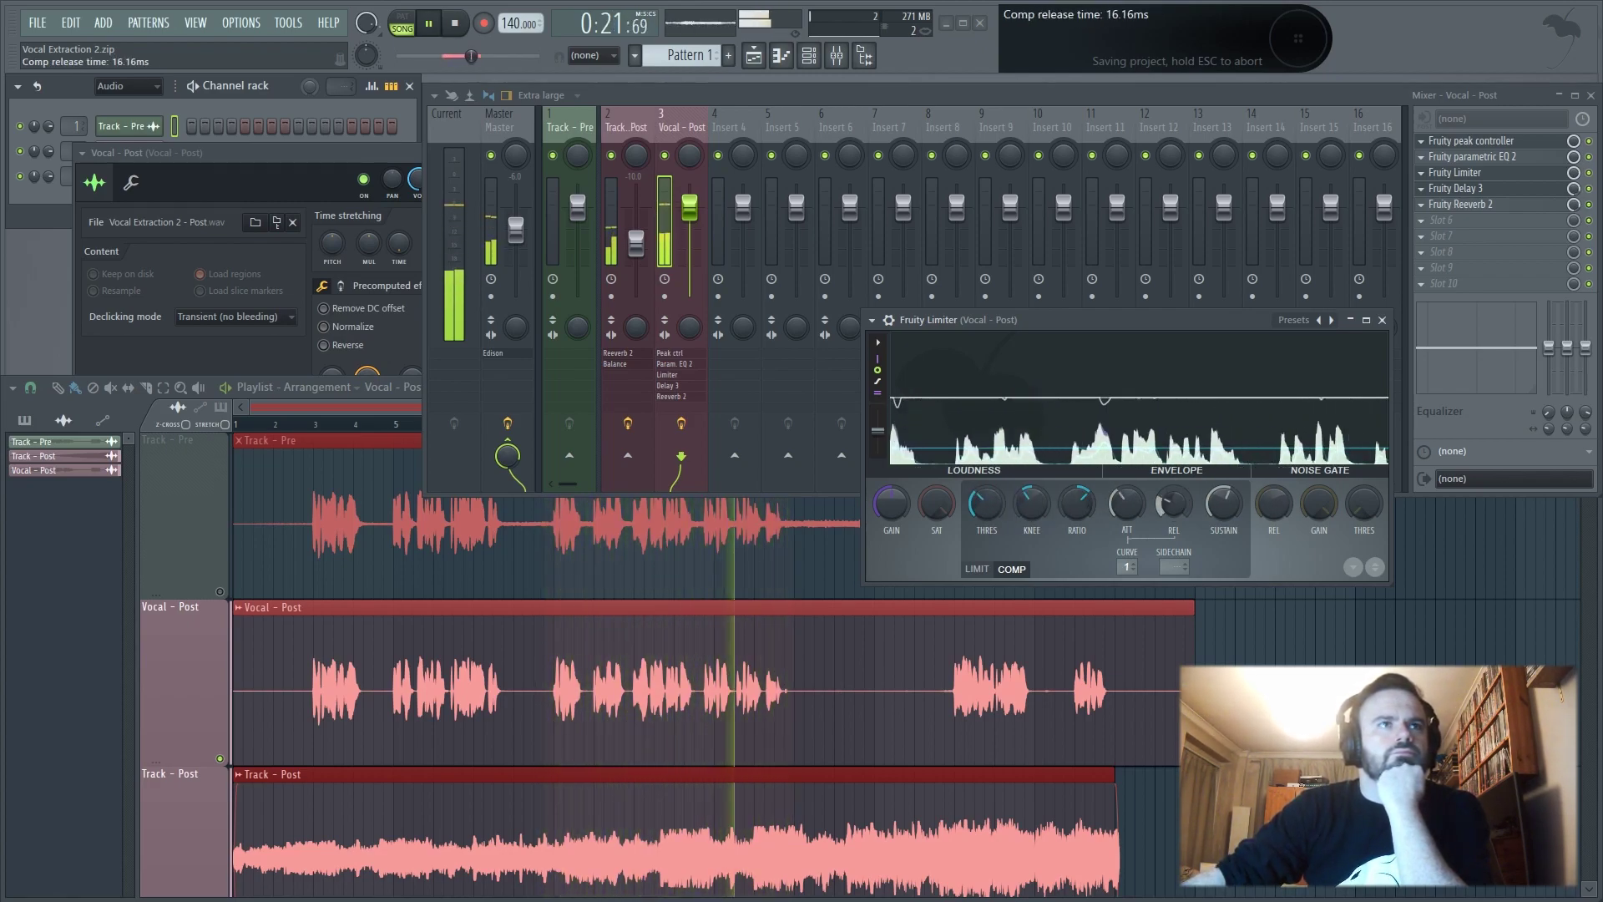
Add Parametric EQ 2 to slot 6, lower the high band, and cut band 2 to 170 Hz at -3.4 dB
click(1470, 219)
click(1353, 668)
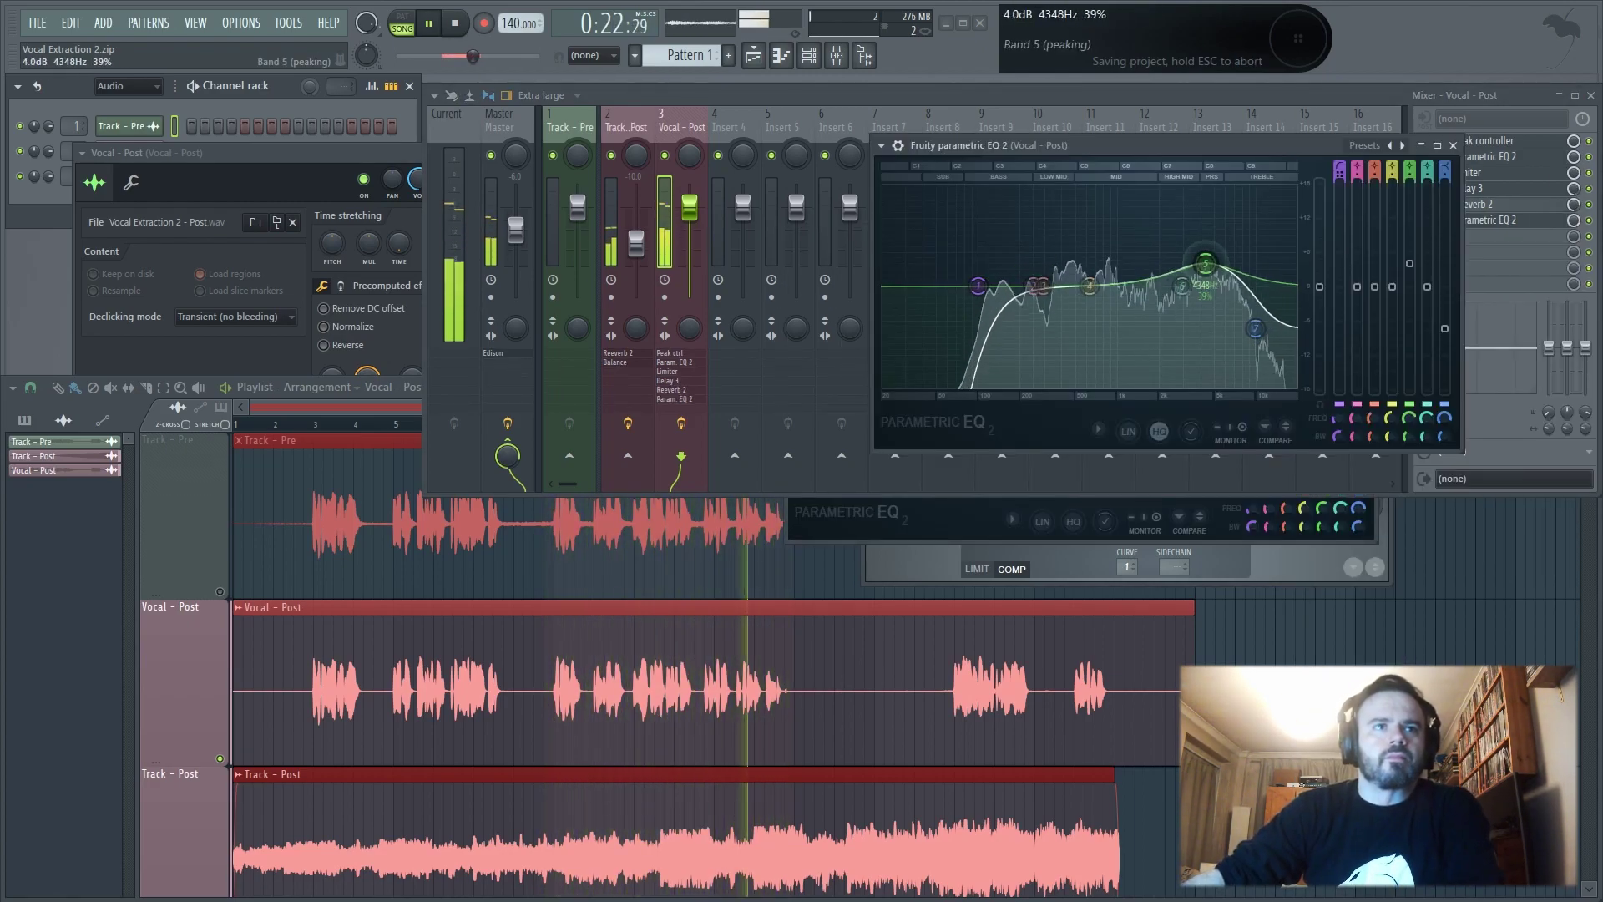
drag(1205, 264, 1206, 275)
drag(1035, 286, 1010, 306)
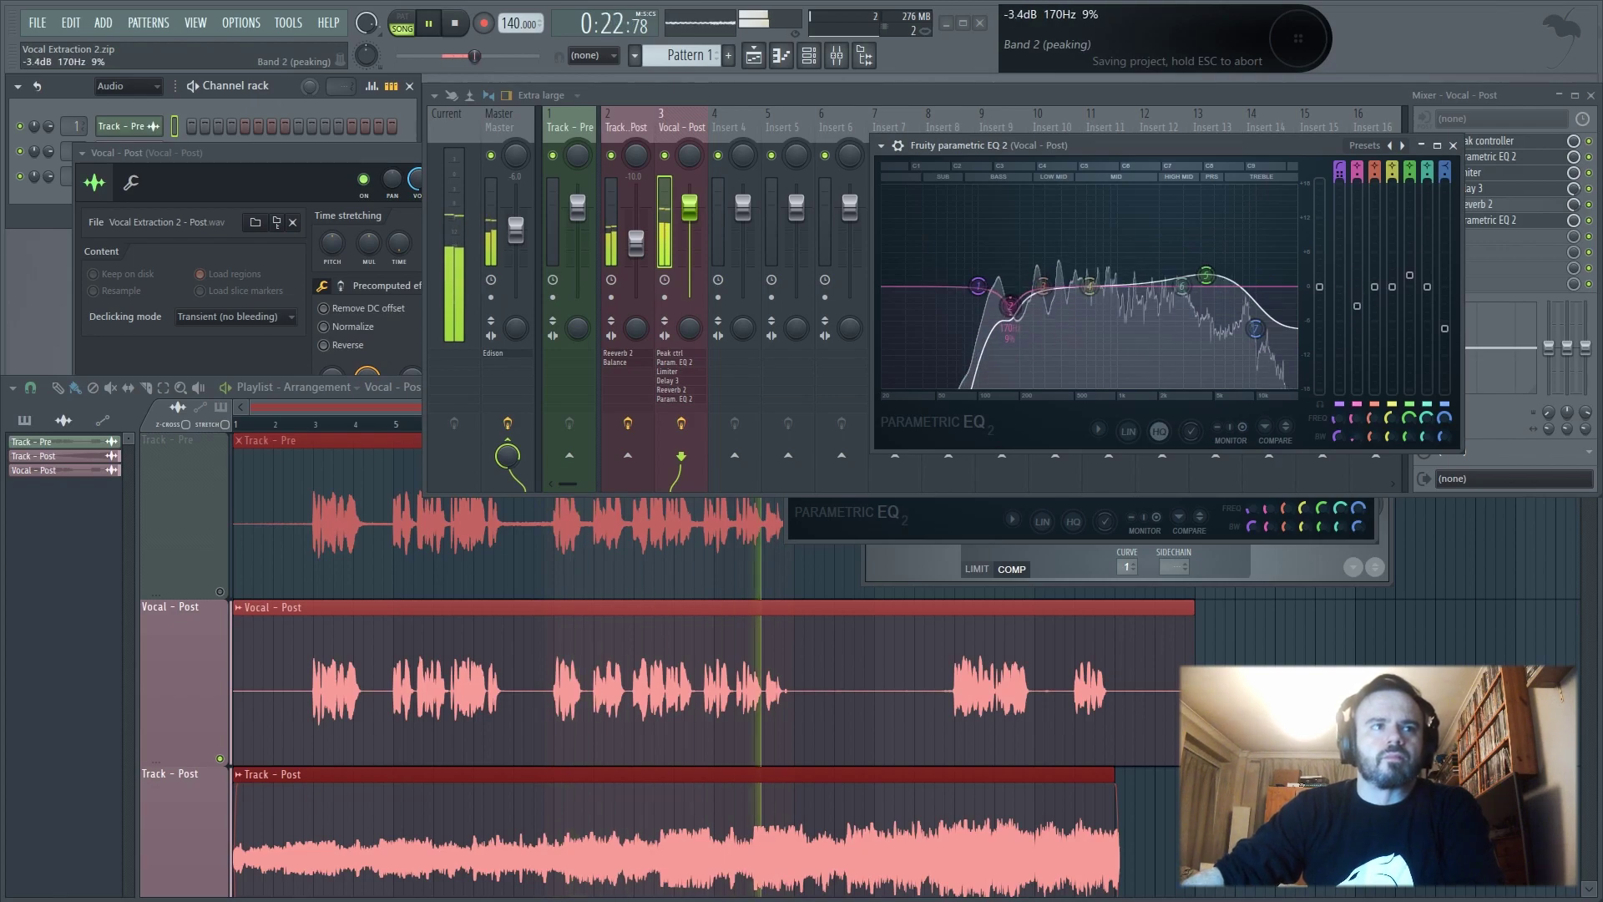
drag(1086, 145, 1002, 146)
click(1373, 146)
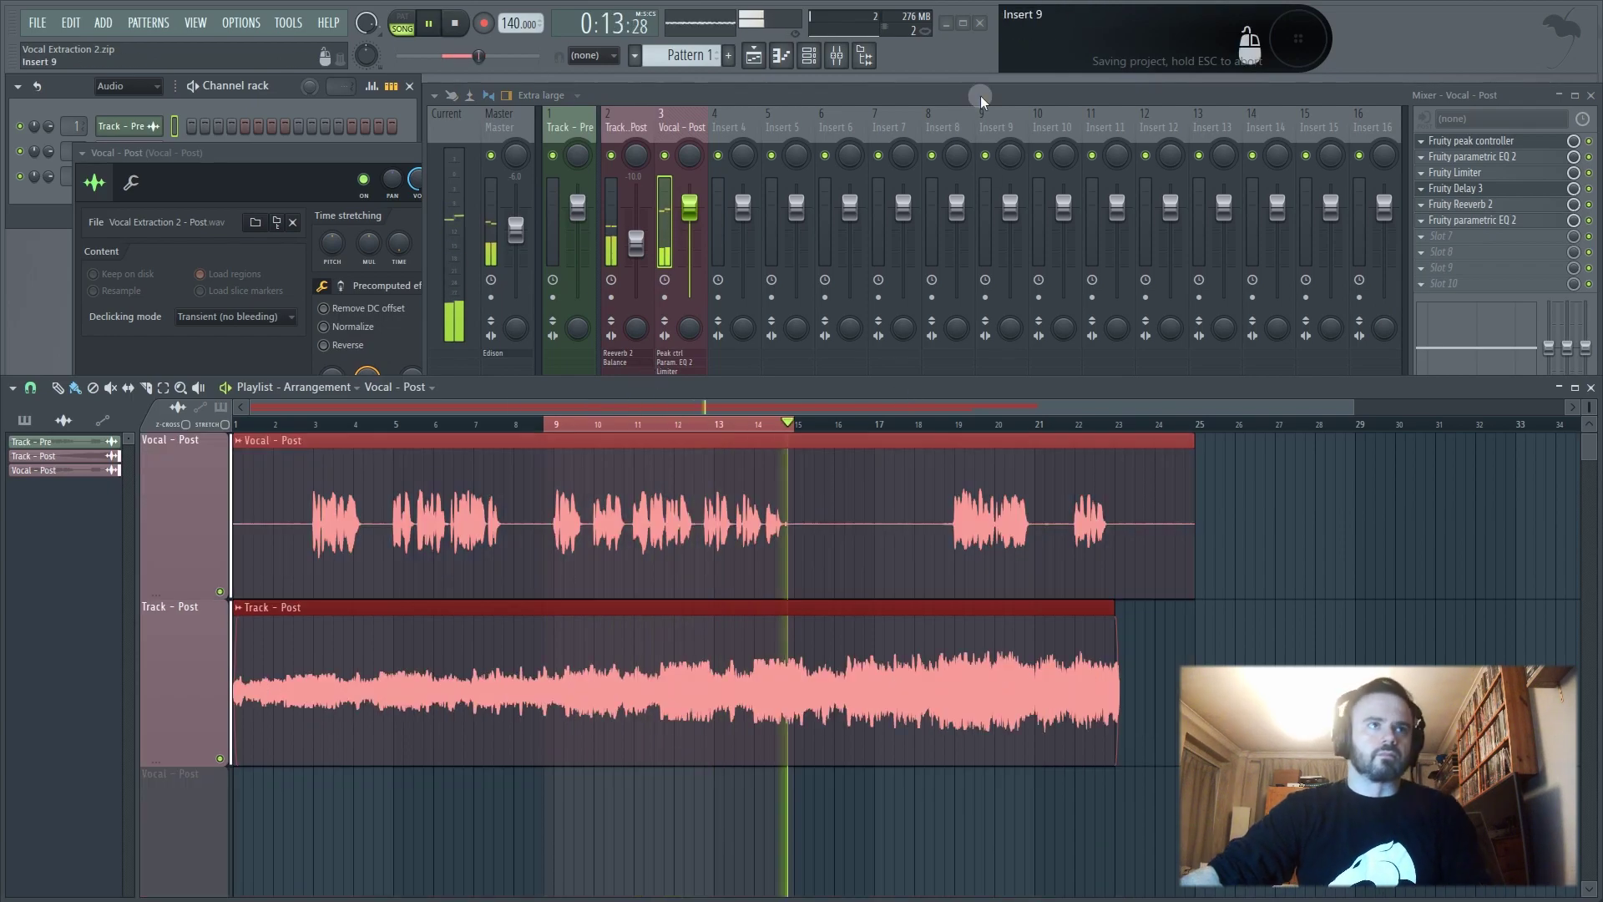
Restart playback, save the project, and lower the Vocal - Post fader to about 95%
key(space)
key(space)
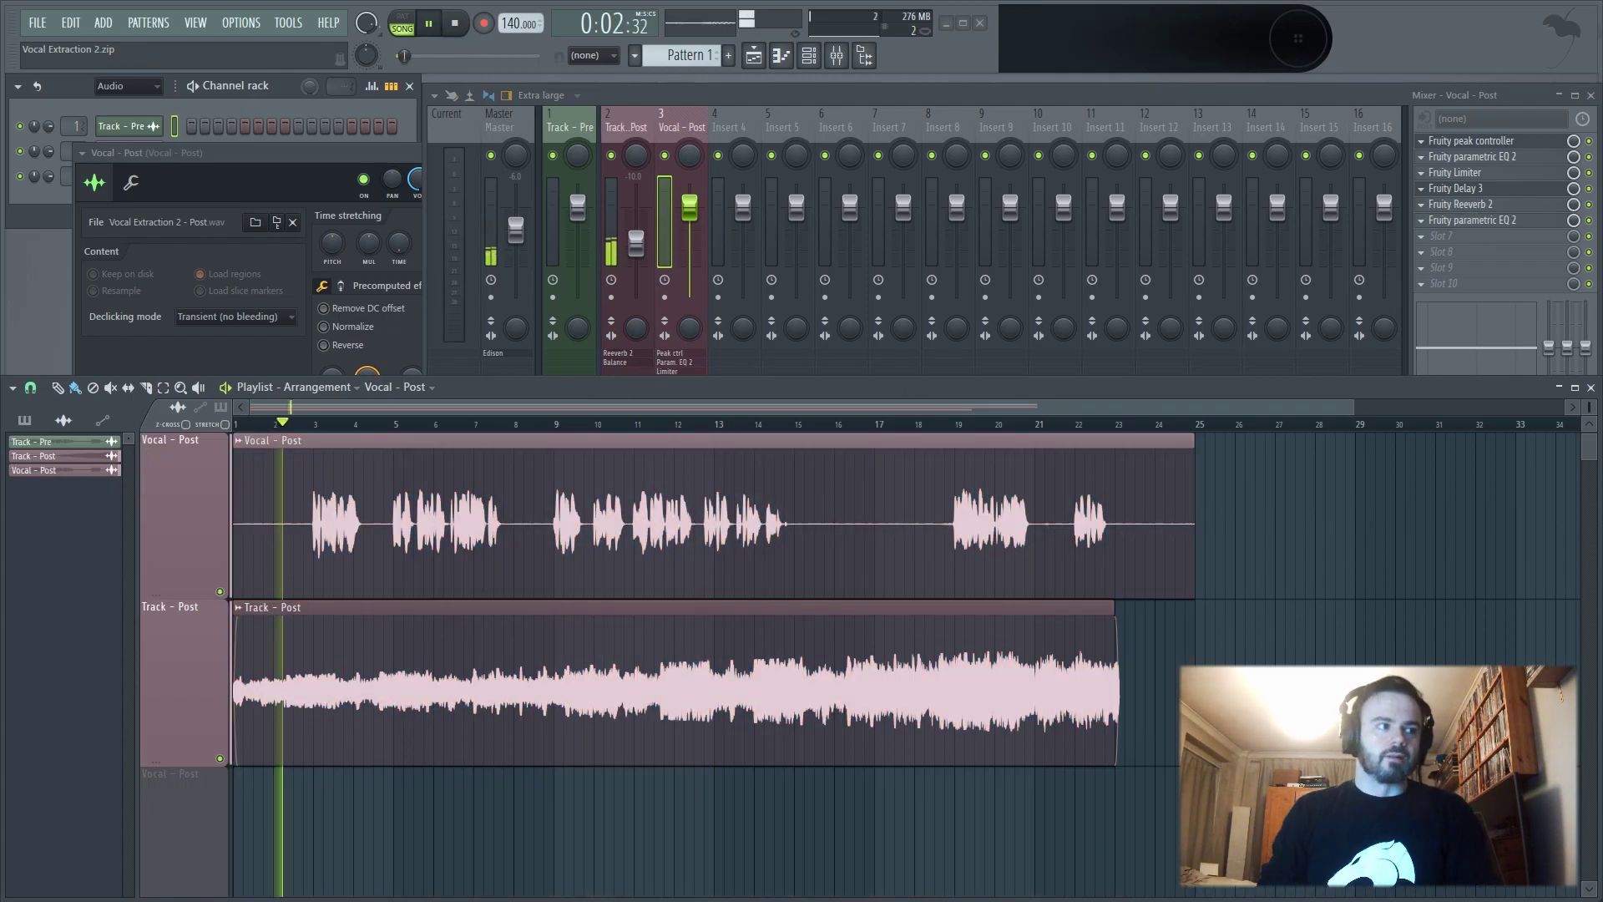
scroll(690, 209, down, 2)
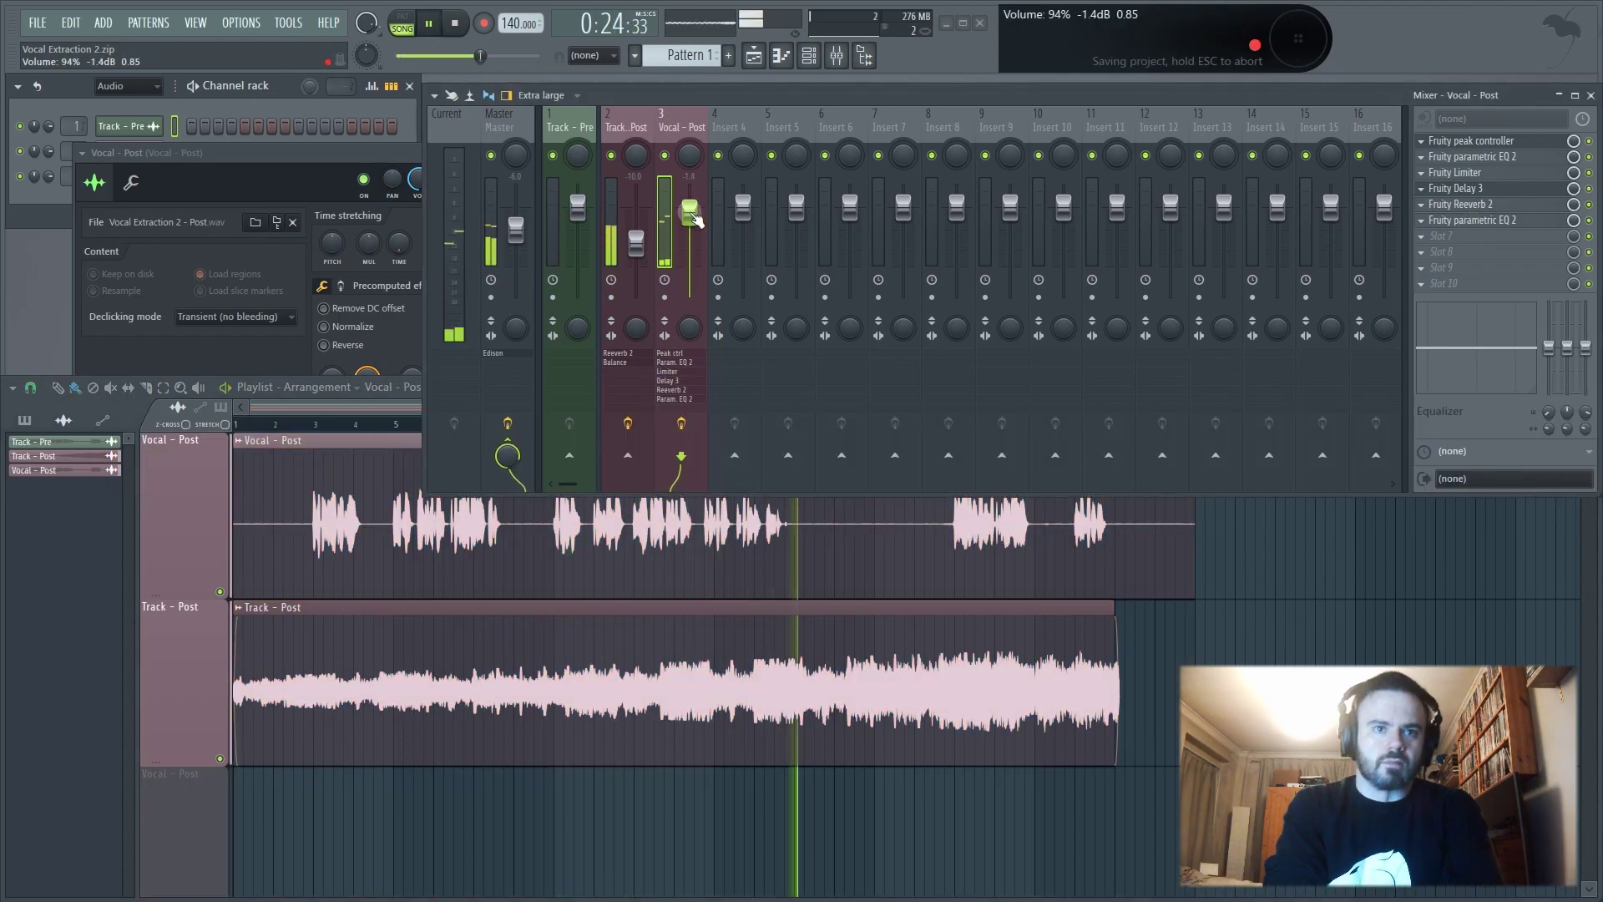
click(457, 25)
key(F5)
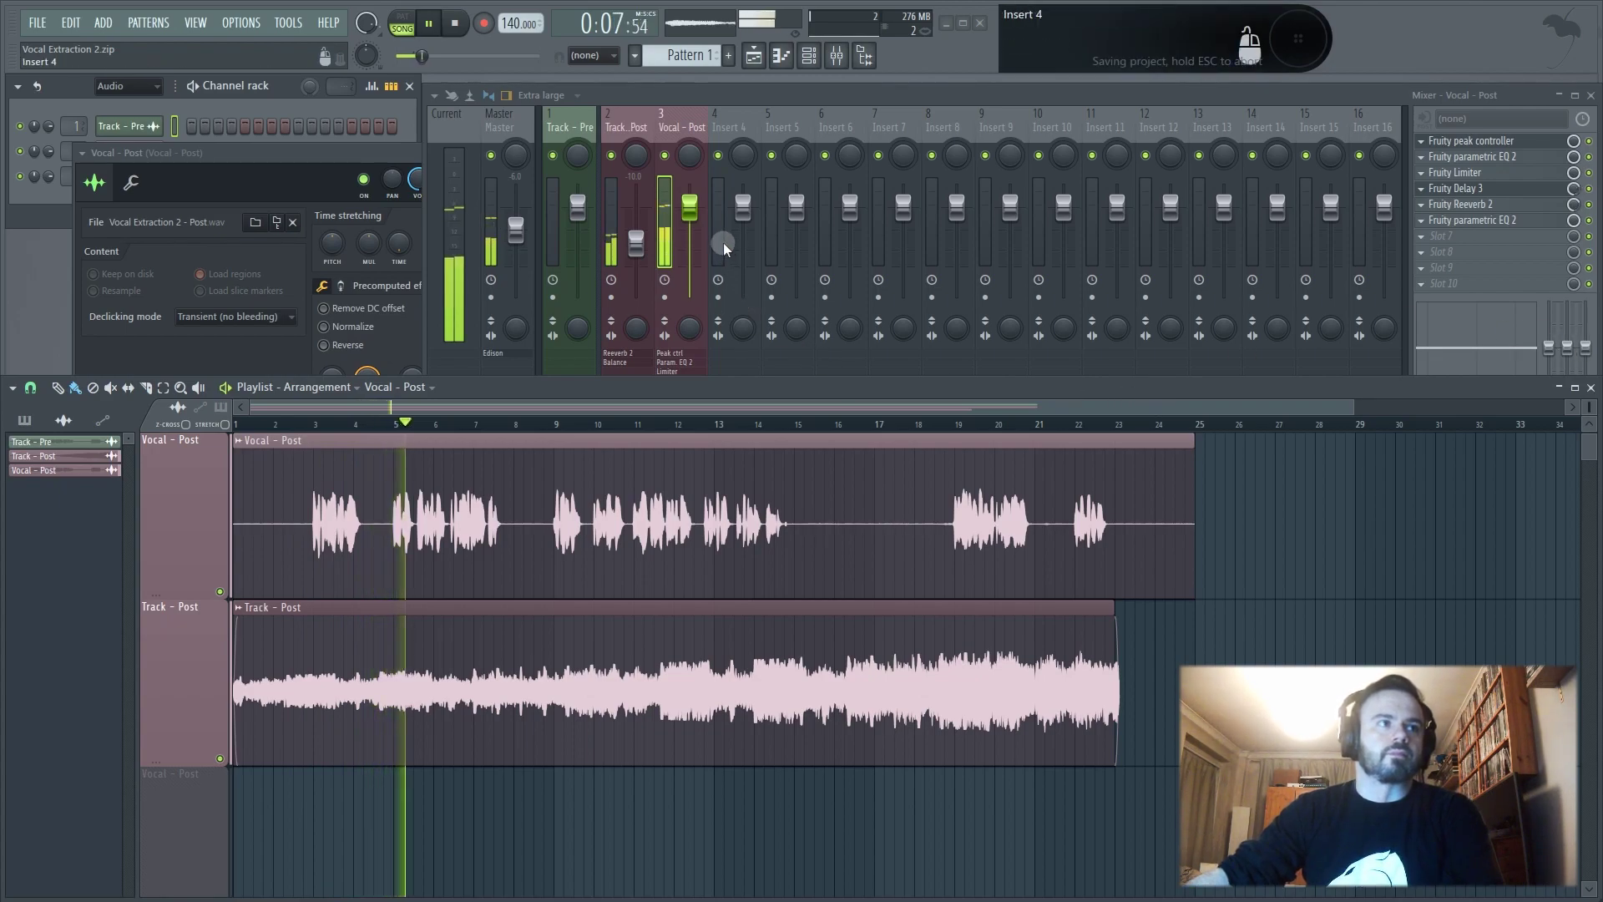
key(ctrl+s)
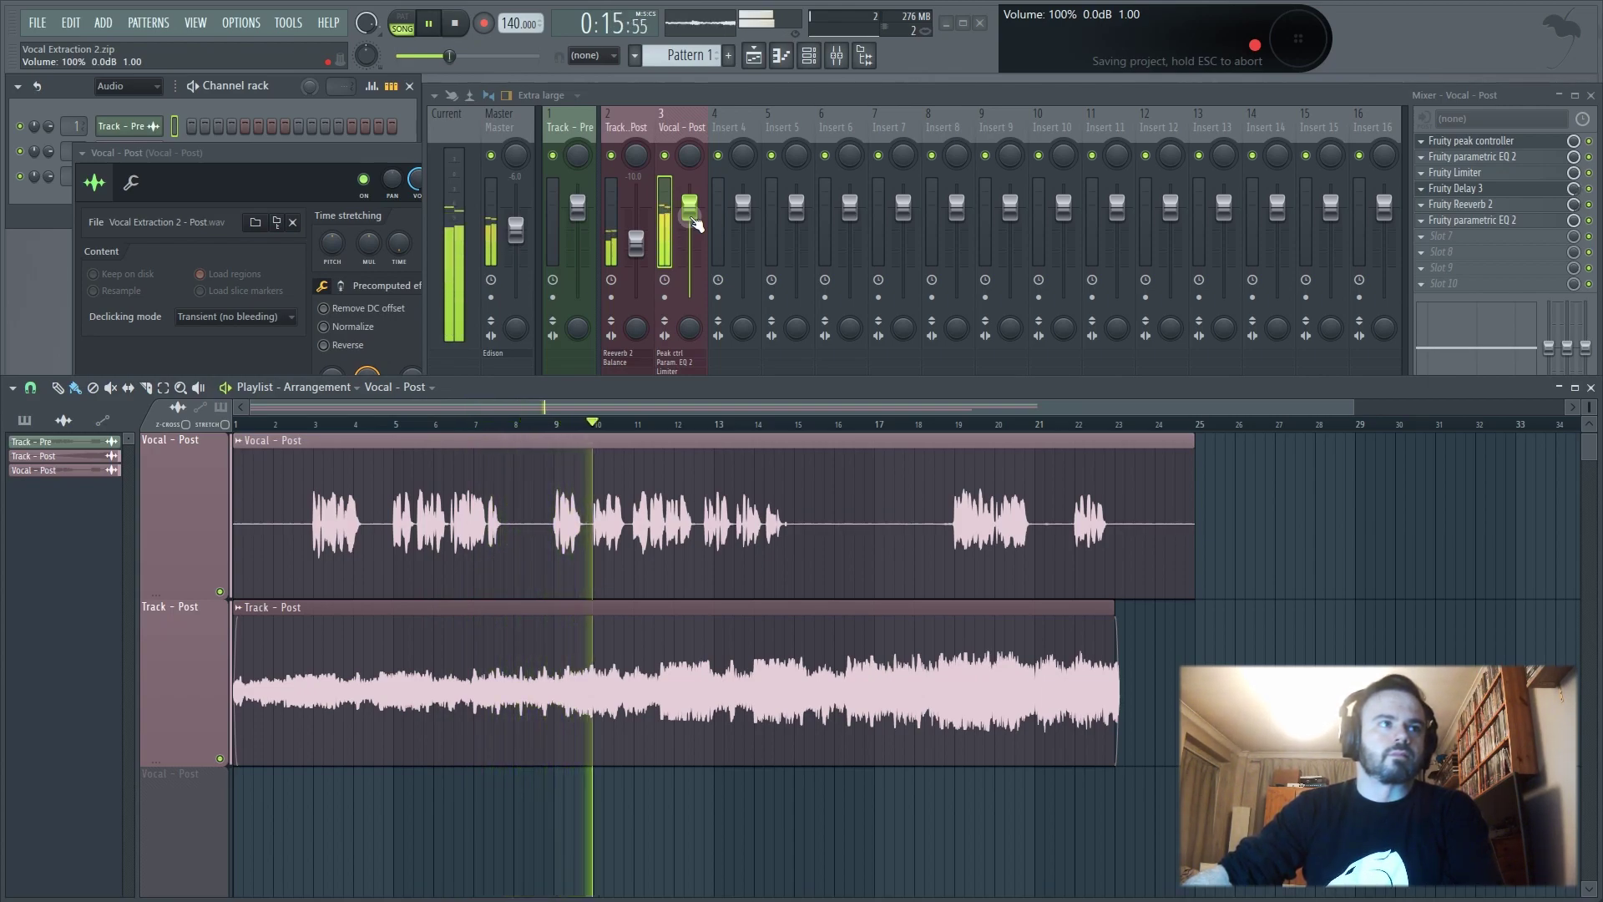
drag(690, 207, 694, 219)
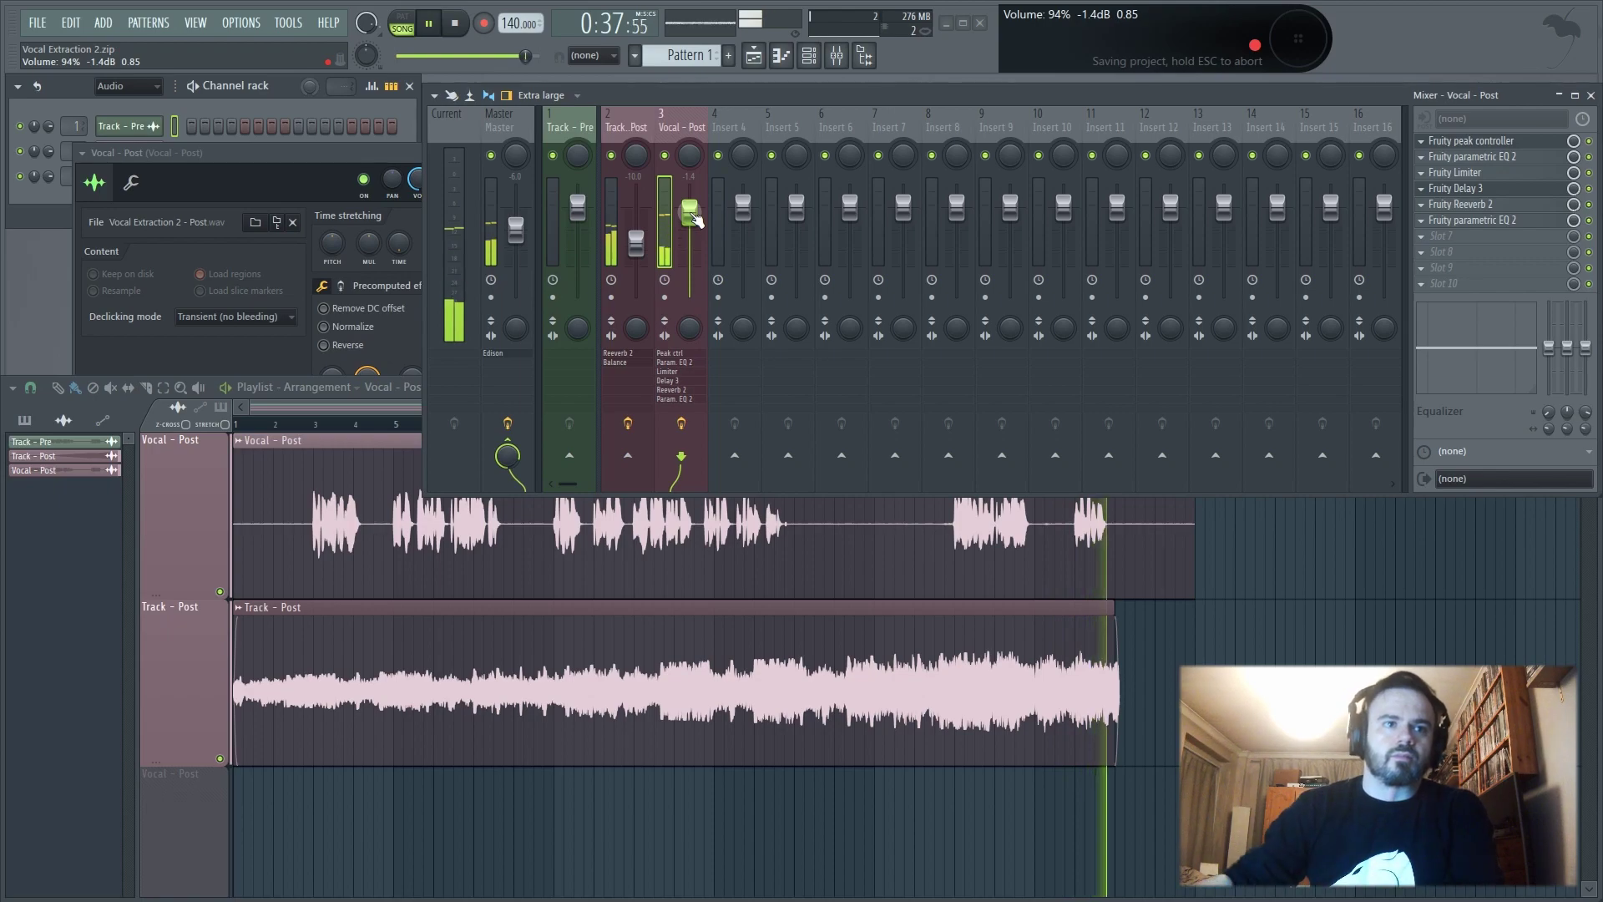
Stop playback and review the peak controller, Delay 3 and Reeverb 2 settings
click(460, 29)
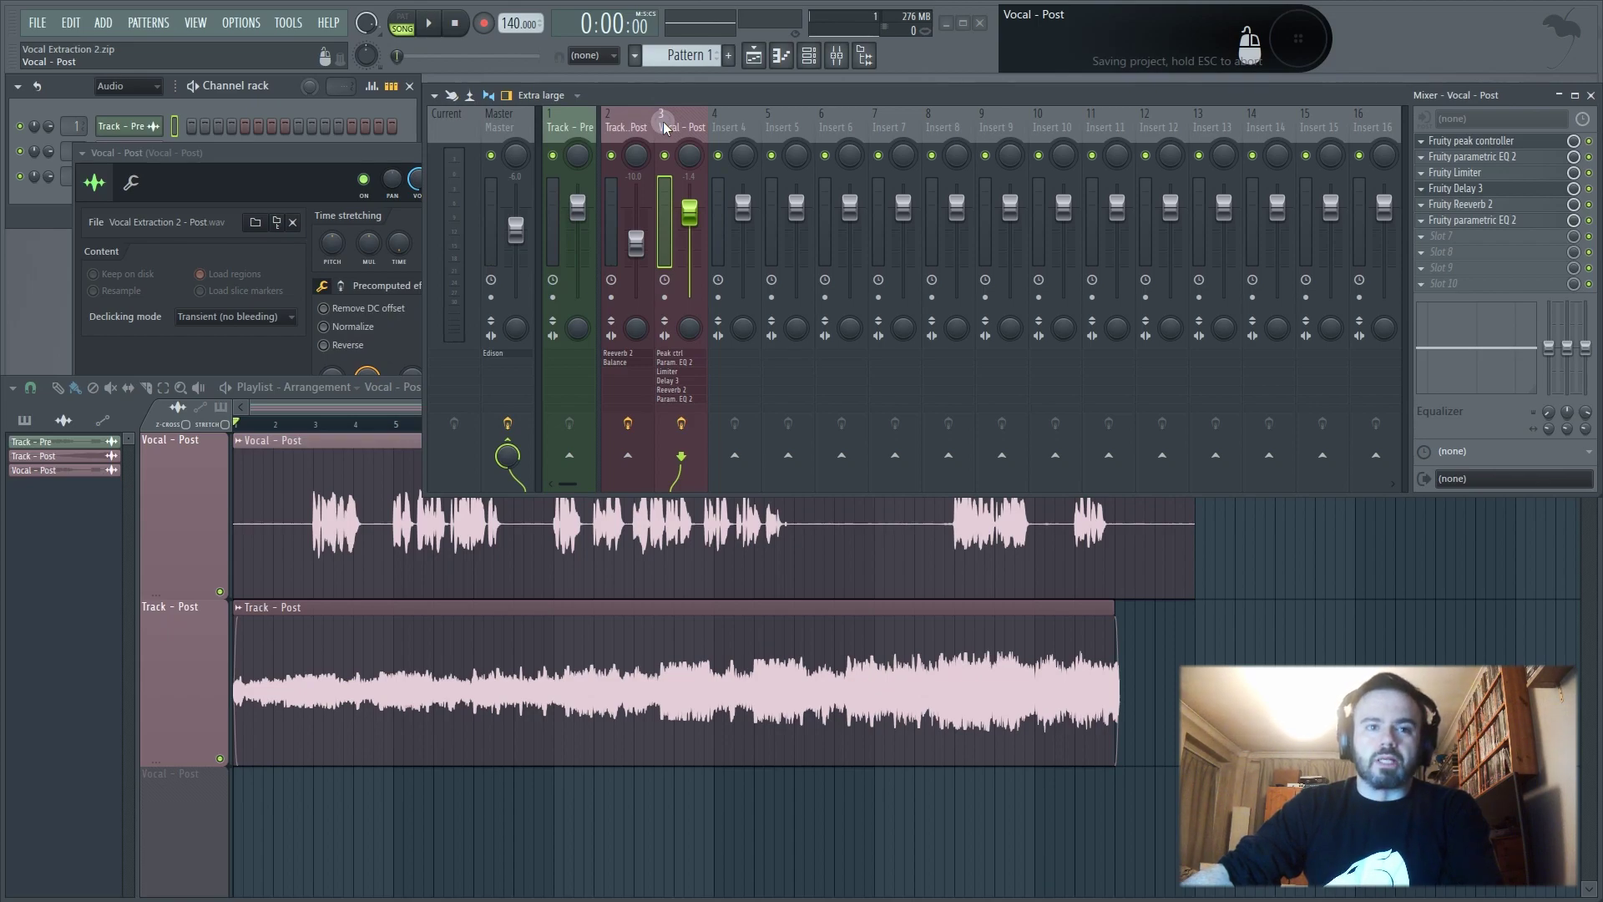
click(1471, 143)
click(1471, 145)
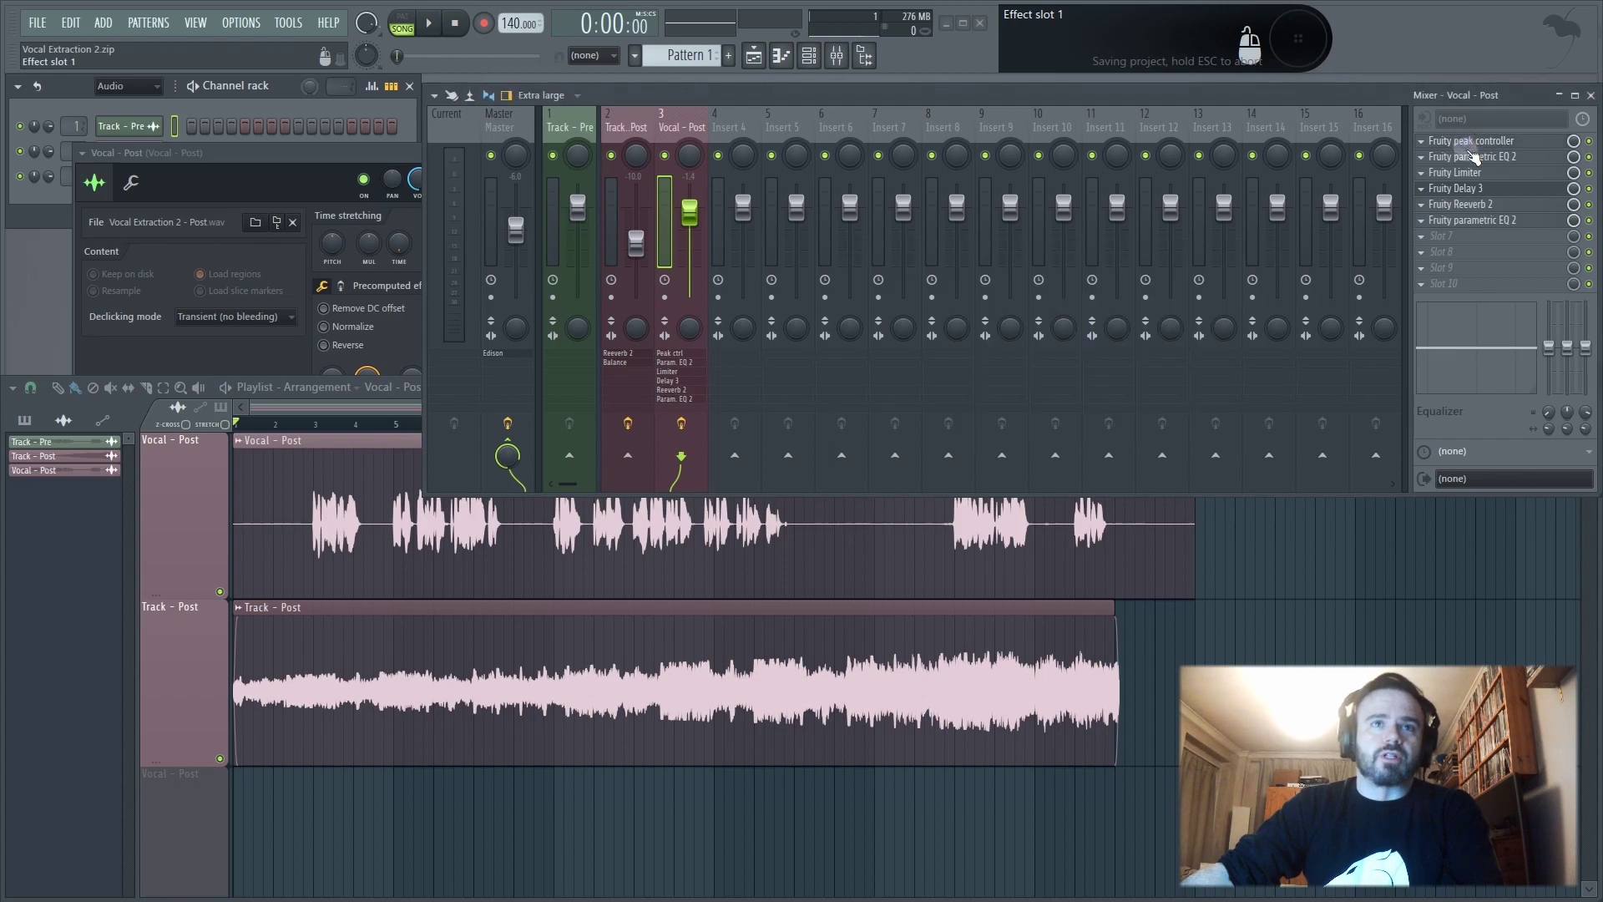
click(1490, 192)
click(1490, 192)
click(1483, 206)
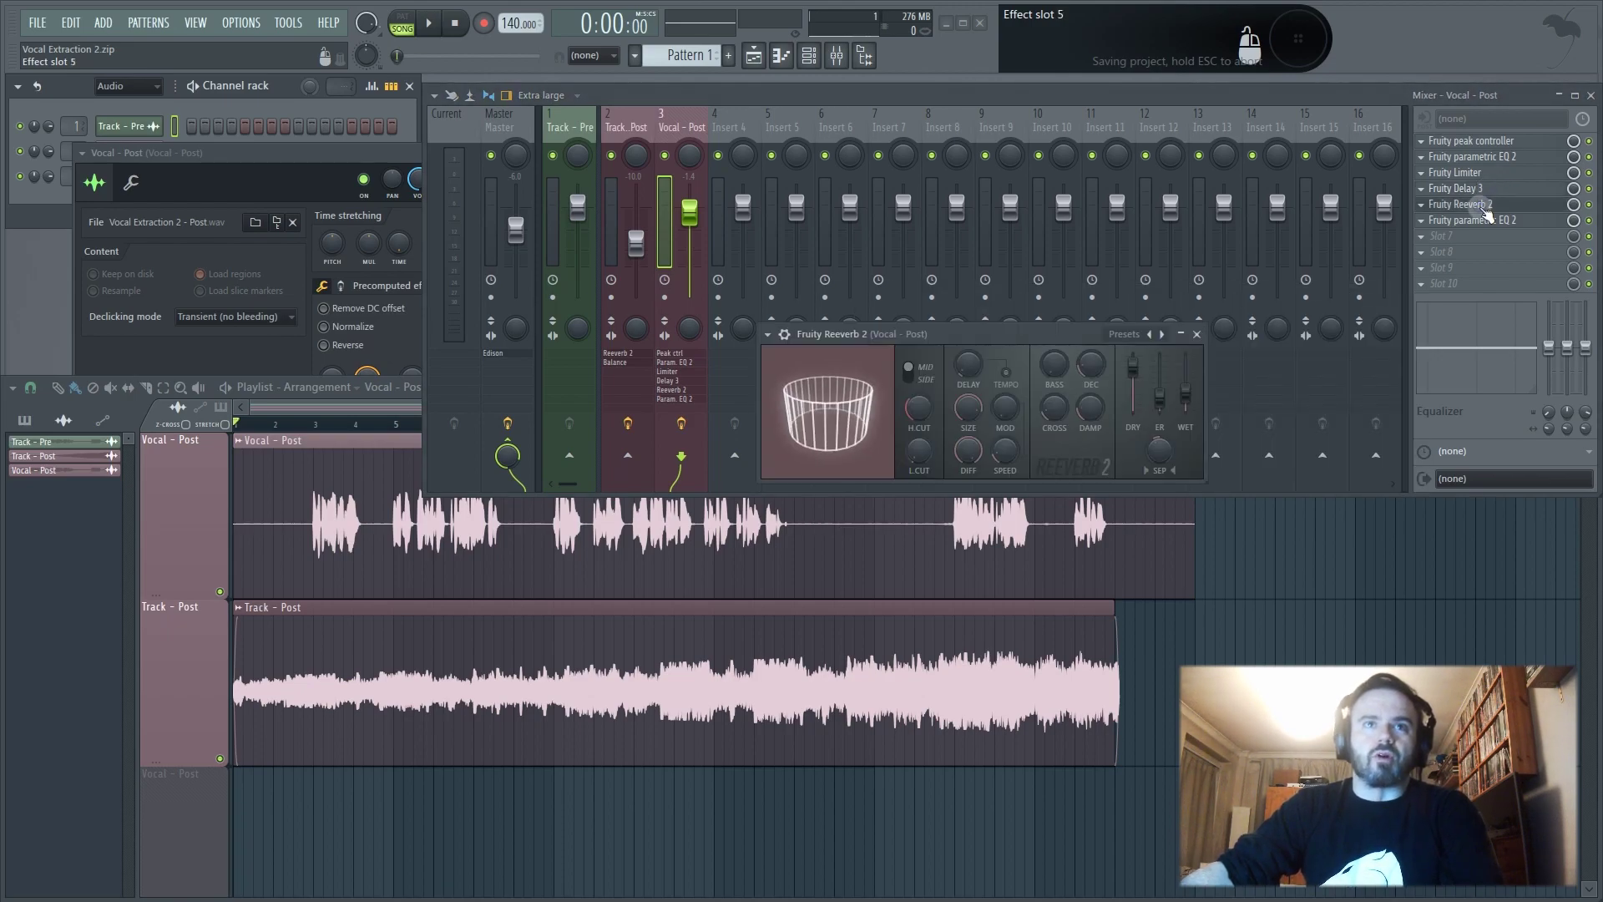
click(1481, 206)
Open the parametric EQ and set its low-cut band to about 99 Hz
click(1471, 158)
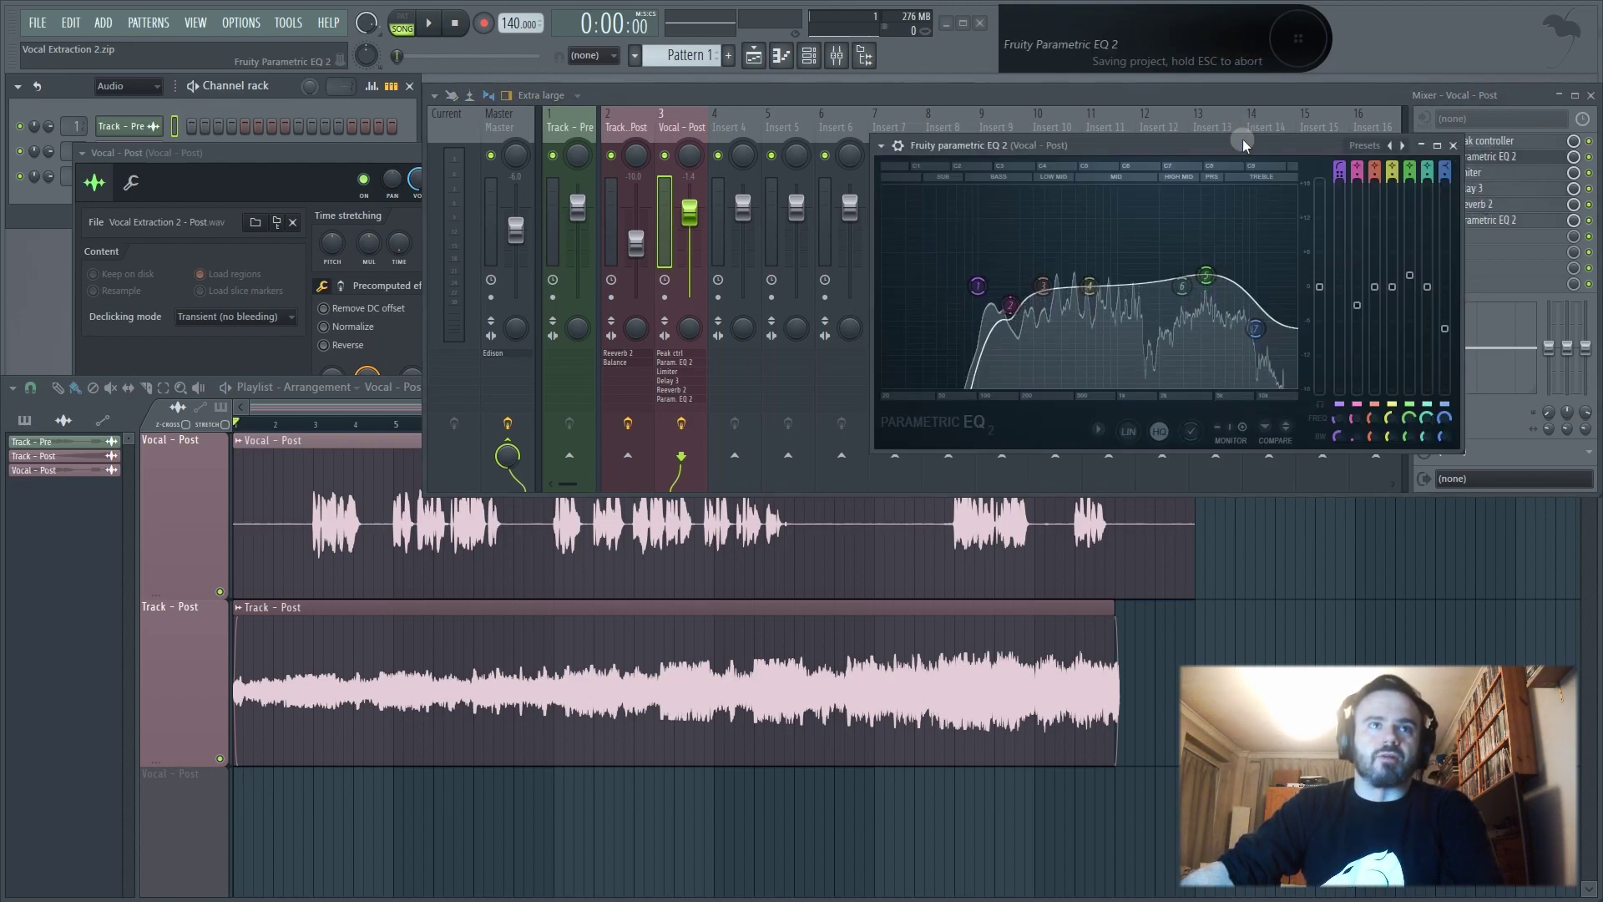
drag(1210, 146, 960, 132)
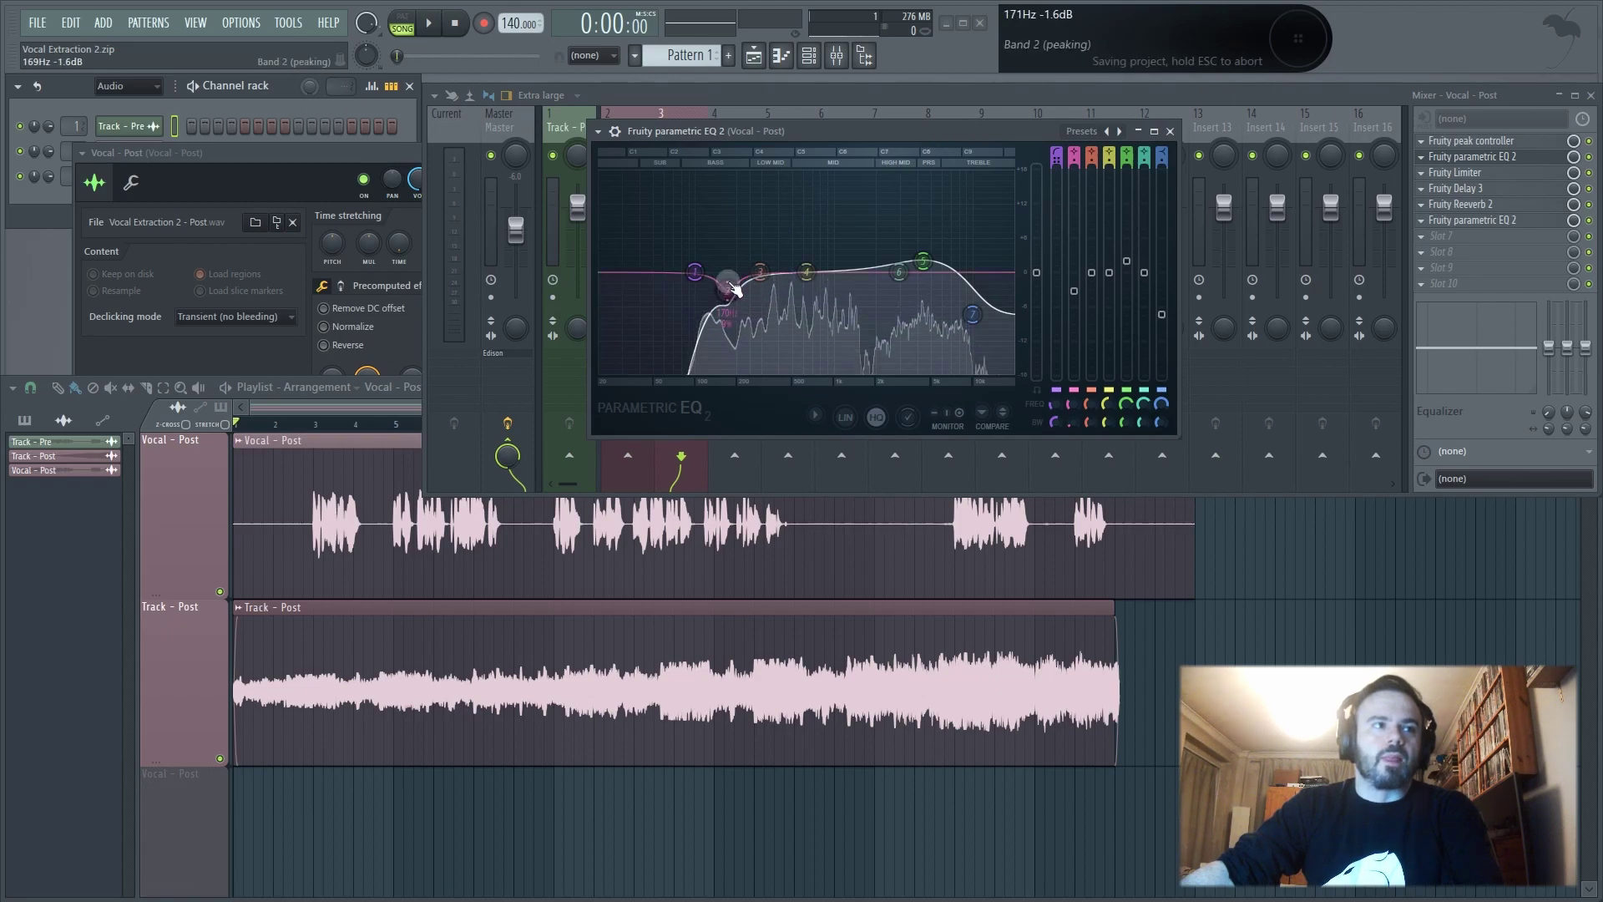
click(672, 283)
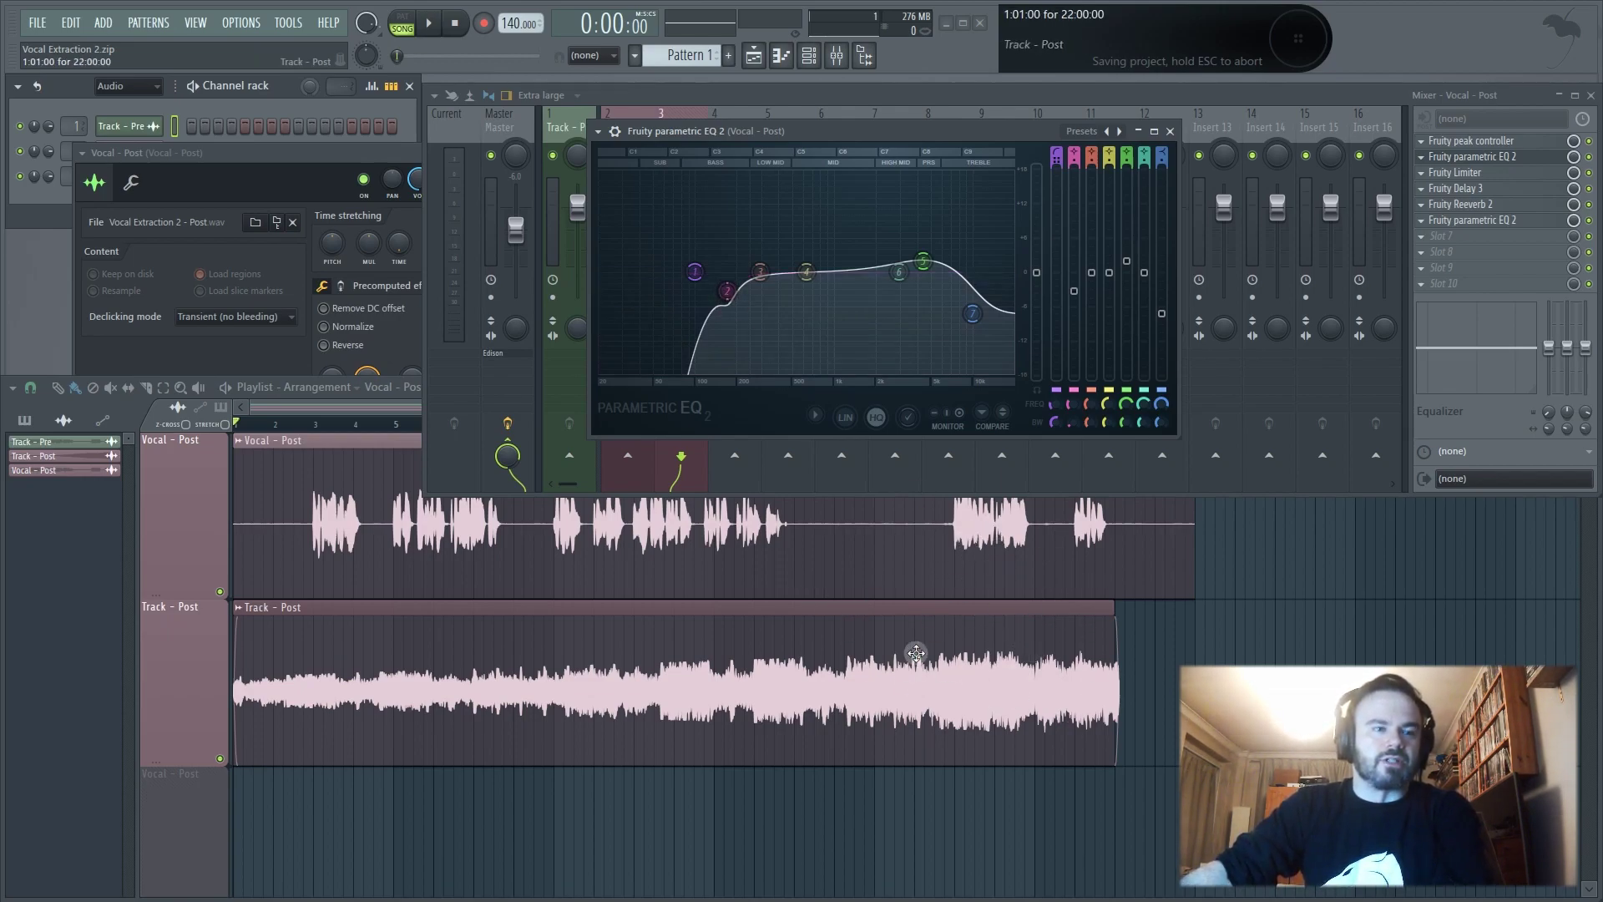
Close the EQ and review the Fruity Limiter settings
click(1172, 132)
click(1462, 177)
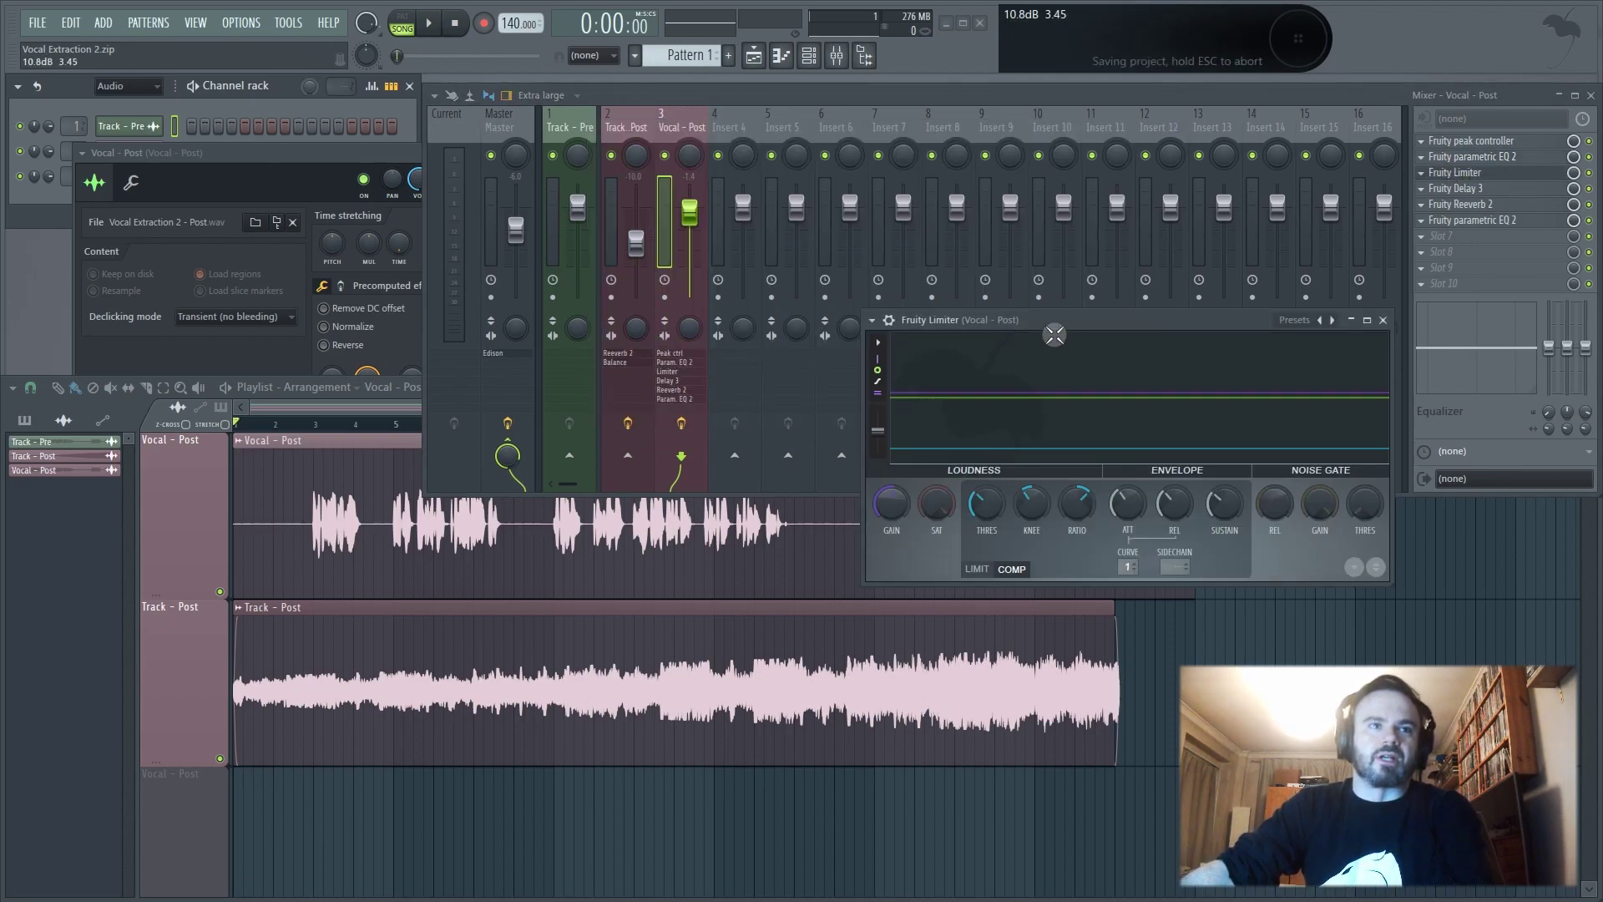
drag(1082, 314, 871, 217)
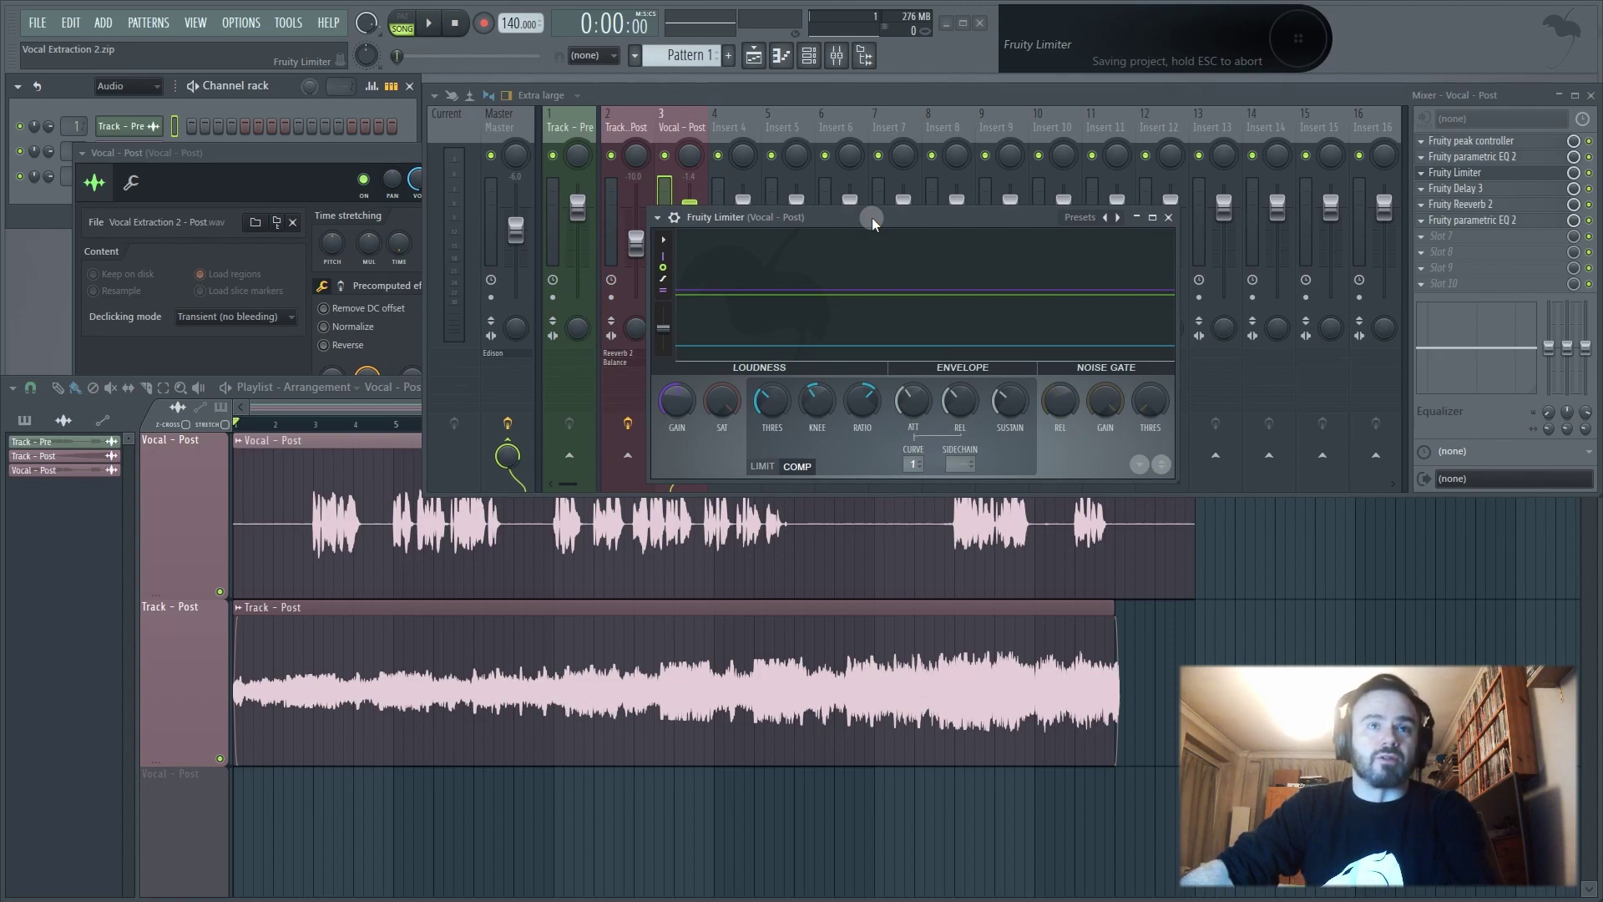
click(1168, 218)
Review Delay 3, Reeverb 2 and the second Parametric EQ 2, then close its window
click(1475, 190)
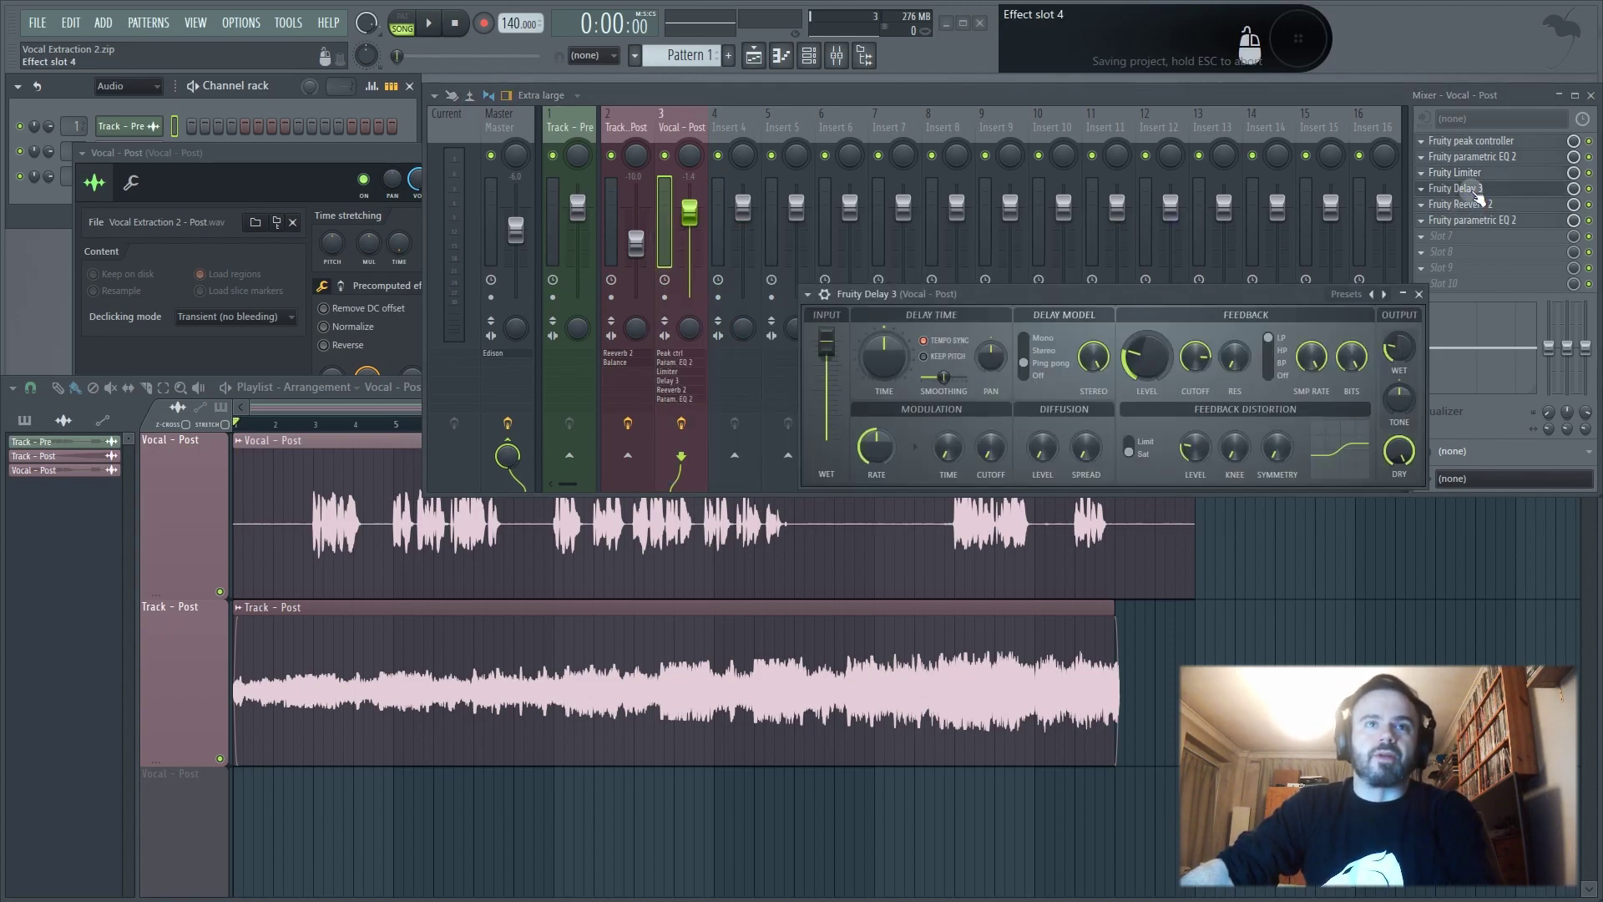
click(1476, 203)
click(1476, 220)
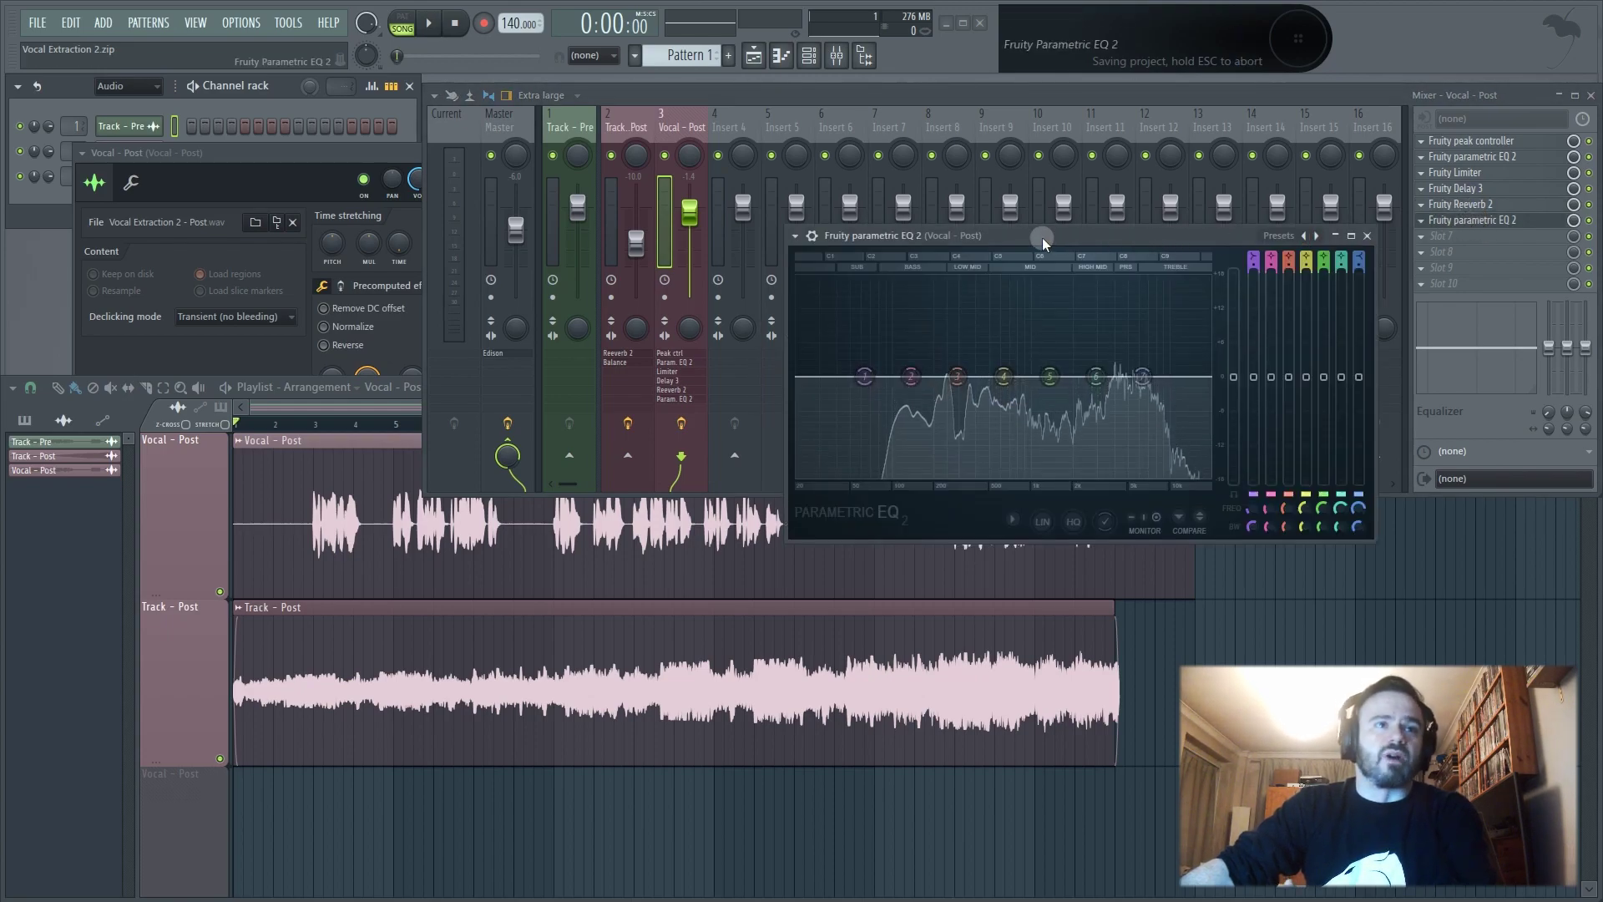
drag(1043, 242, 1026, 185)
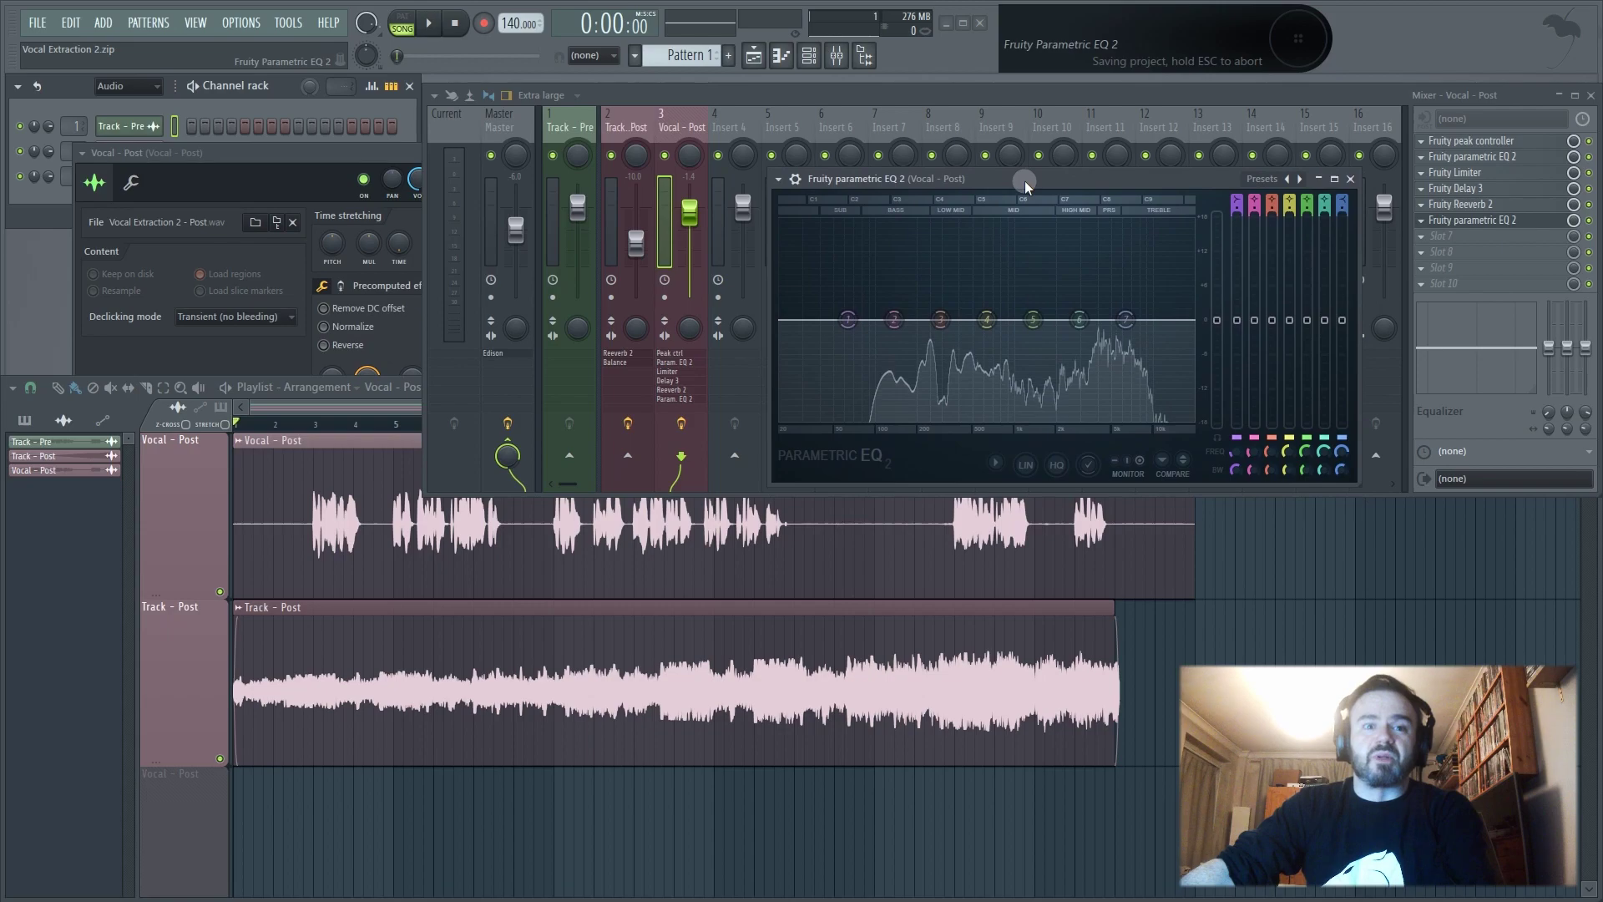
click(1350, 180)
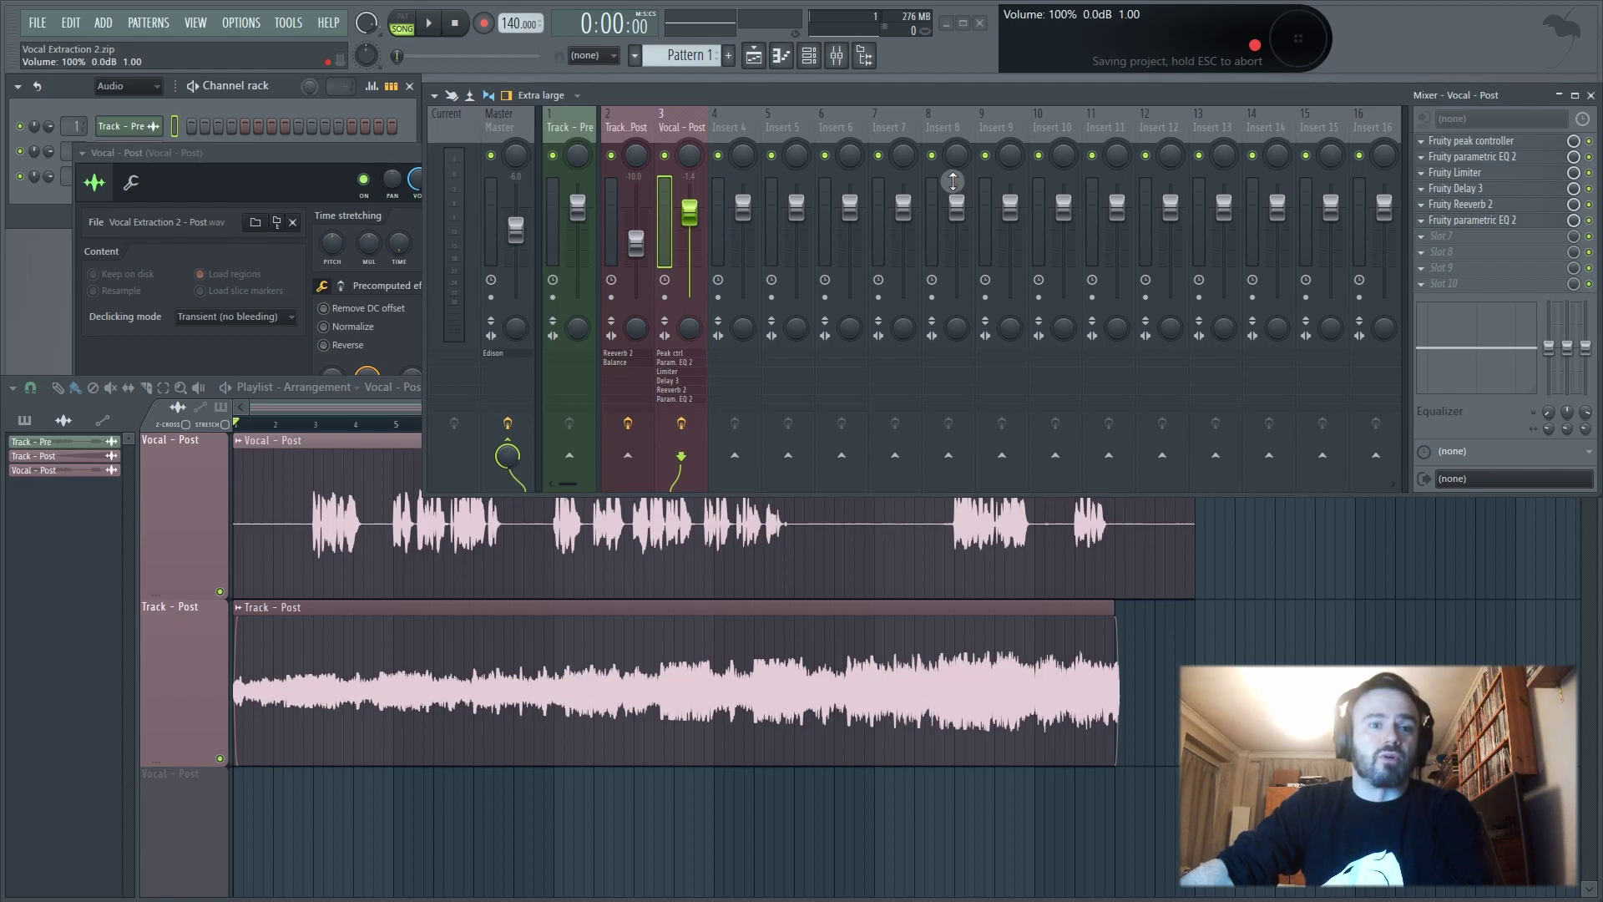